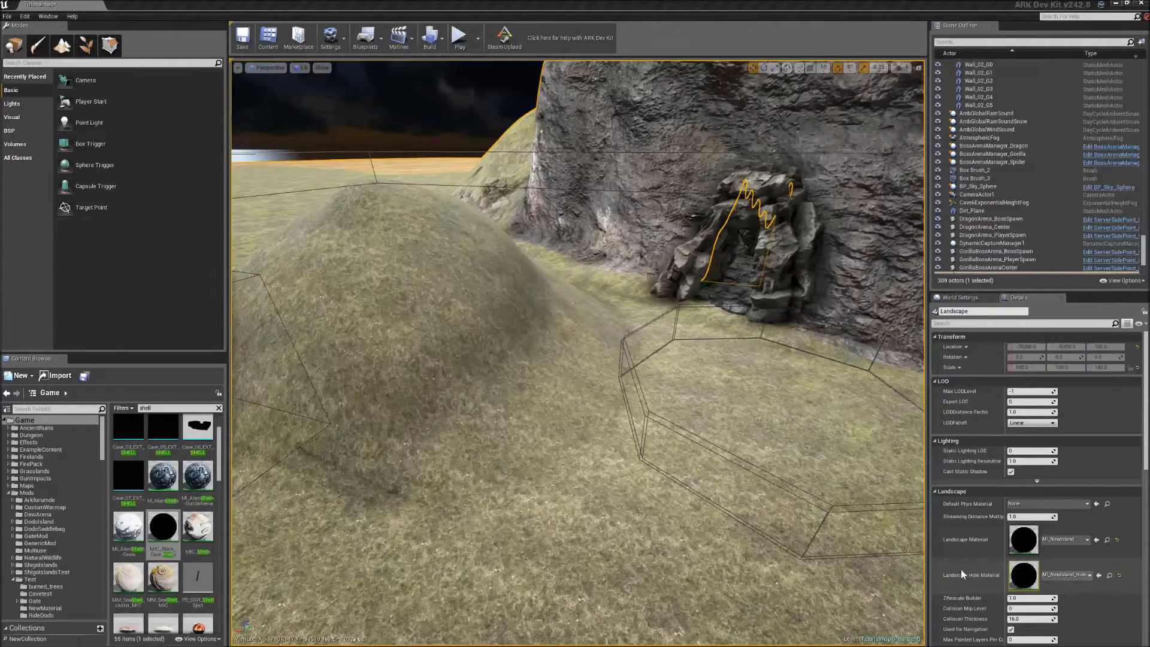
# Use the landscape Visibility tool to cut a hole in the side of the grassy hill near the cave
pyautogui.moveTo(988, 578)
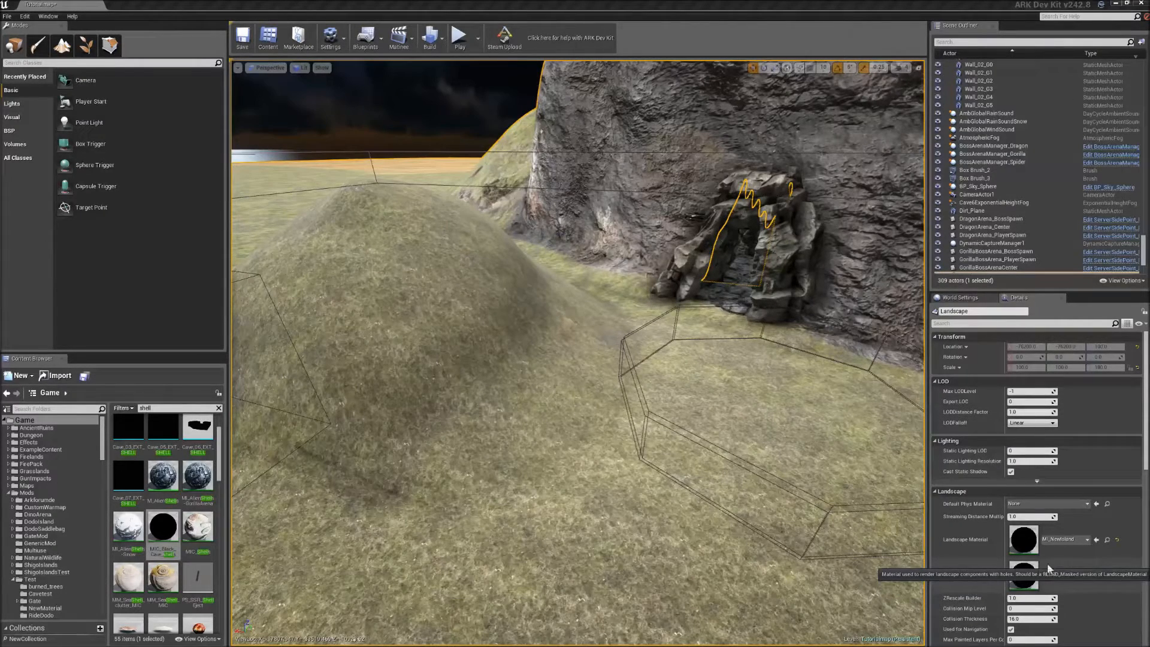
pyautogui.click(62, 53)
pyautogui.click(26, 123)
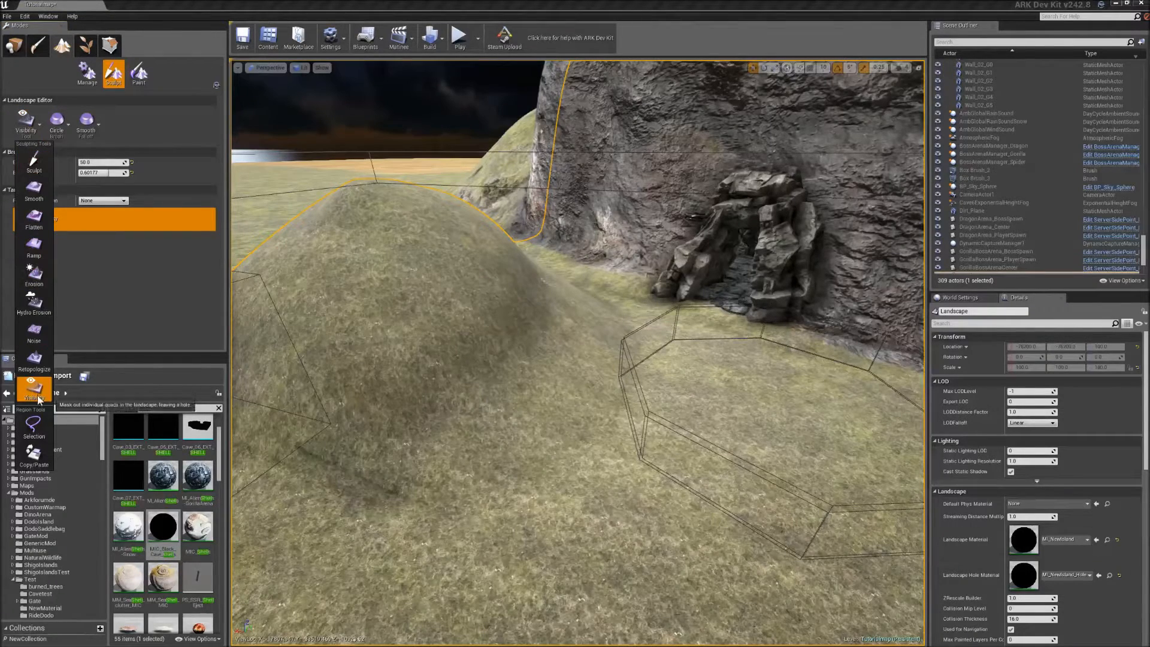
pyautogui.click(32, 386)
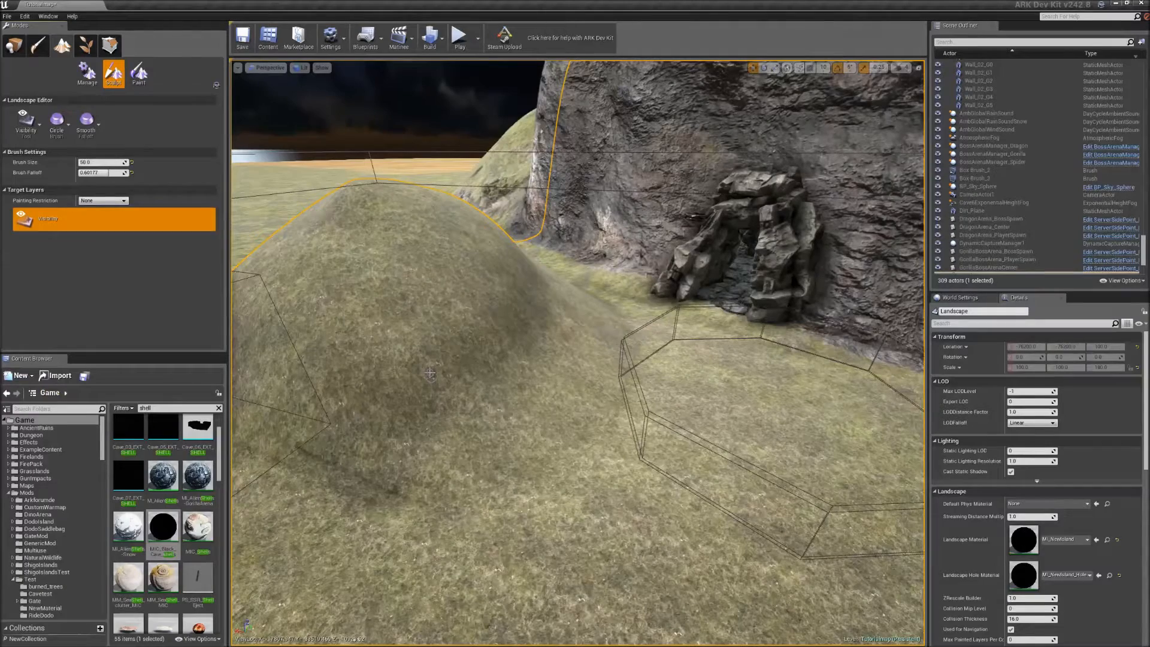
pyautogui.moveTo(430, 372)
pyautogui.mouseDown()
pyautogui.moveTo(430, 334)
pyautogui.moveTo(431, 362)
pyautogui.moveTo(442, 342)
pyautogui.moveTo(458, 358)
pyautogui.moveTo(443, 376)
pyautogui.moveTo(419, 362)
pyautogui.mouseUp()
pyautogui.moveTo(440, 354); pyautogui.dragTo(390, 378, button='right')
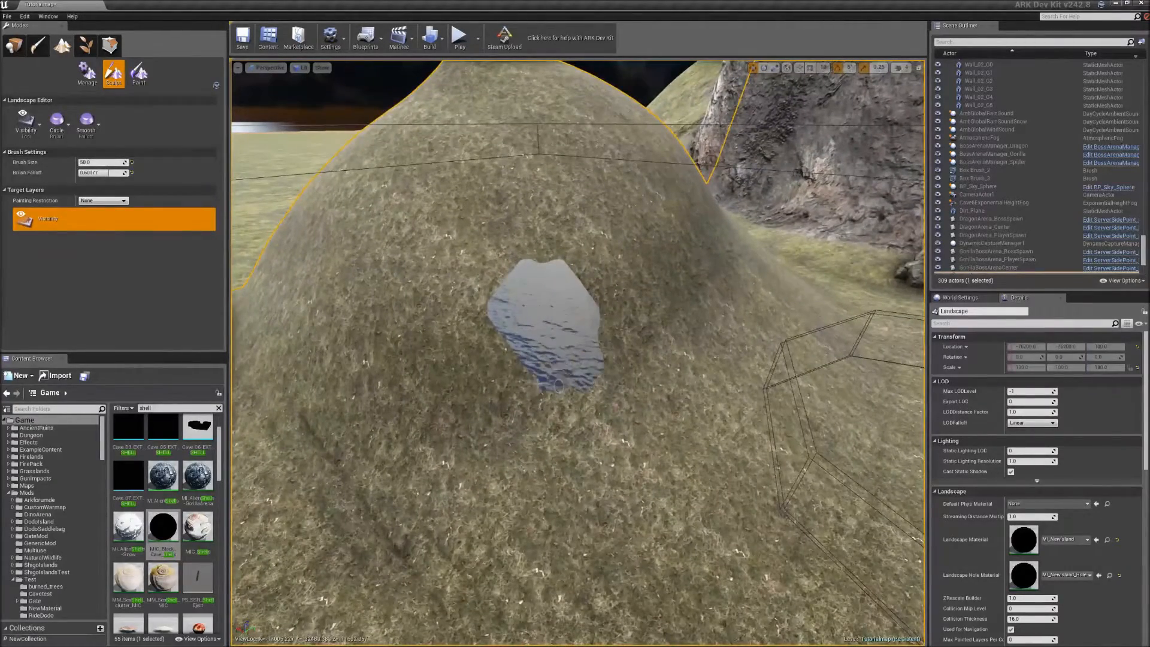
pyautogui.moveTo(500, 251)
pyautogui.mouseDown()
pyautogui.moveTo(539, 247)
pyautogui.moveTo(595, 269)
pyautogui.mouseUp()
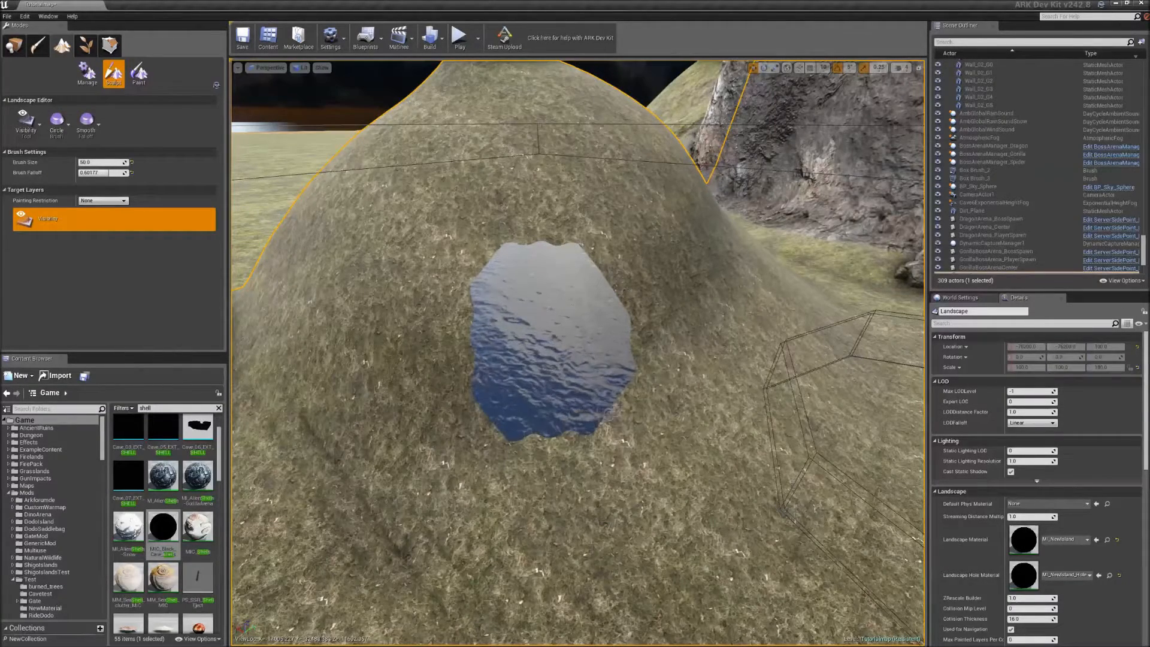
pyautogui.moveTo(644, 297)
pyautogui.mouseDown()
pyautogui.moveTo(677, 267)
pyautogui.moveTo(680, 231)
pyautogui.mouseUp()
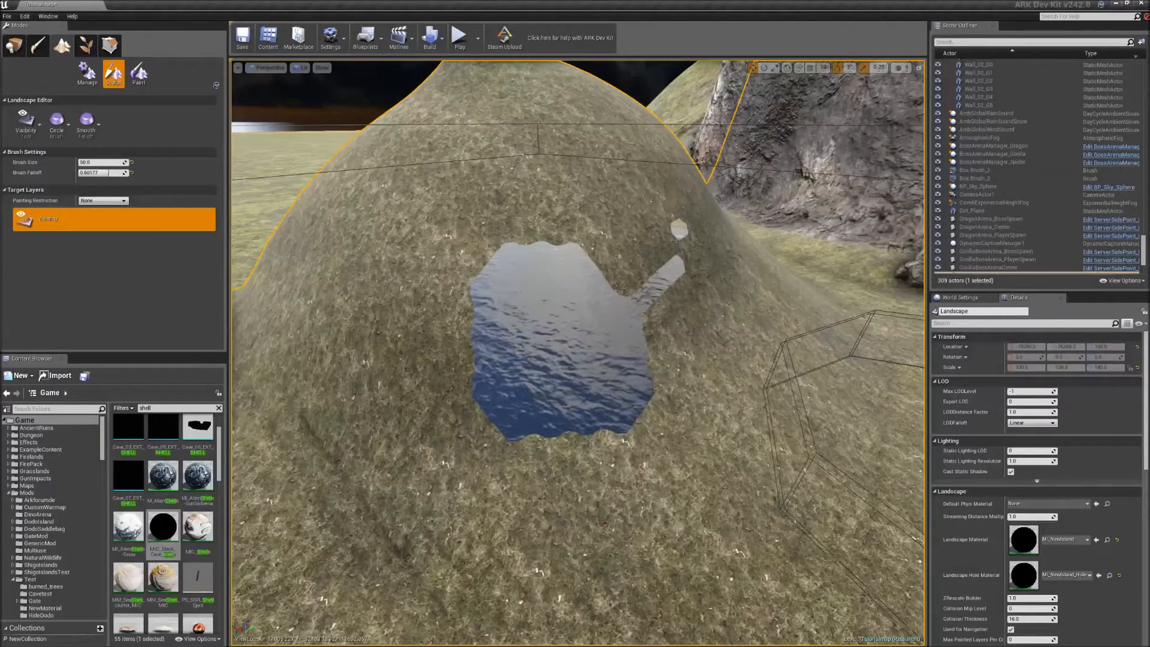
# Paint the removed landscape back in to close the hole in the hillside with the Visibility tool
pyautogui.keyDown('shift'); pyautogui.click(679, 229); pyautogui.keyUp('shift')
pyautogui.keyDown('shift'); pyautogui.moveTo(674, 251); pyautogui.dragTo(659, 293); pyautogui.keyUp('shift')
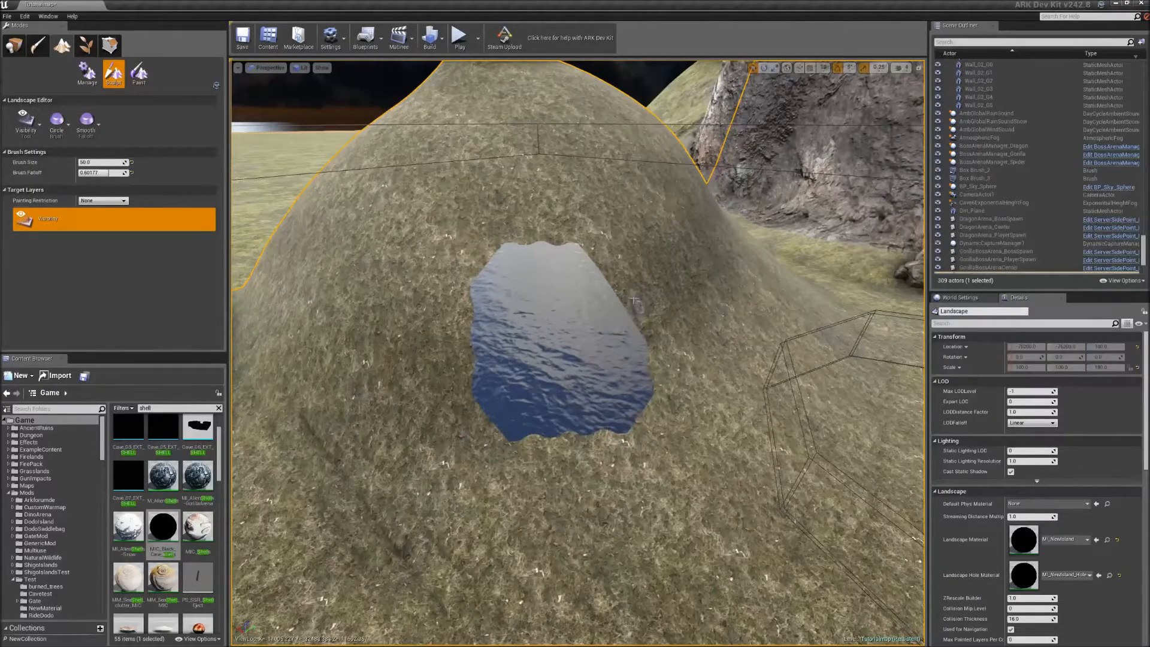
pyautogui.moveTo(609, 264)
pyautogui.keyDown('shift'); pyautogui.mouseDown()
pyautogui.moveTo(559, 250)
pyautogui.moveTo(519, 280)
pyautogui.moveTo(509, 249)
pyautogui.mouseUp(); pyautogui.keyUp('shift')
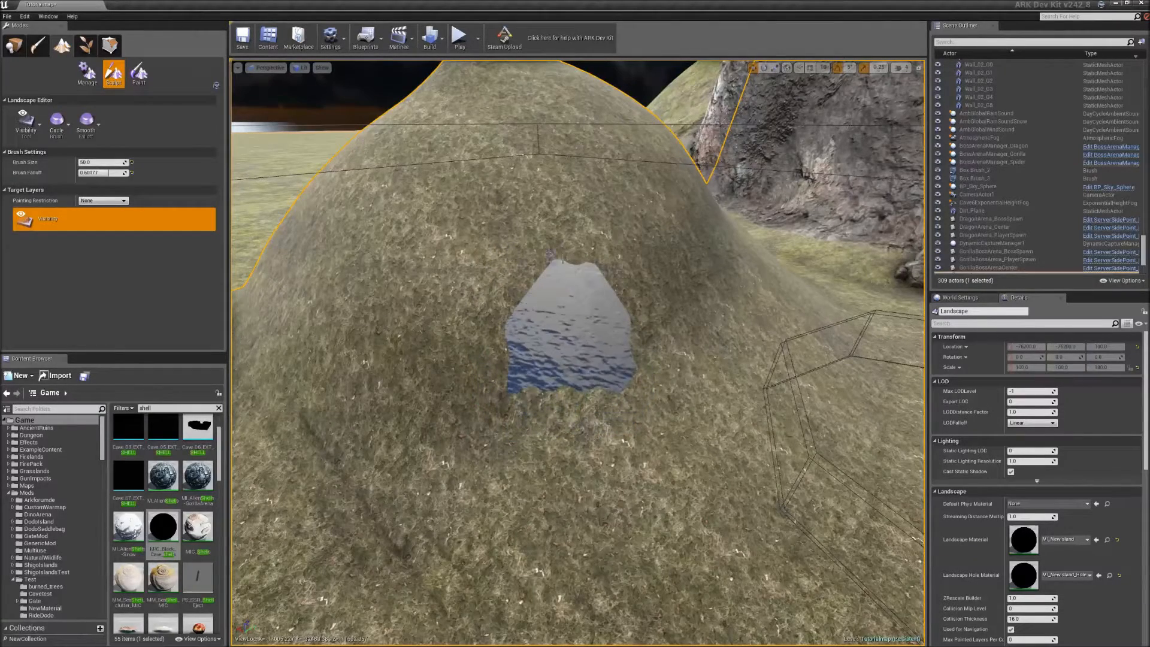
pyautogui.moveTo(631, 260)
pyautogui.mouseDown(button='right')
pyautogui.moveTo(677, 296)
pyautogui.moveTo(760, 281)
pyautogui.mouseUp(button='right')
# Return to placement mode and review the landscape's material, hole material and collision settings
pyautogui.press('w')
pyautogui.moveTo(643, 326)
pyautogui.mouseDown(button='right')
pyautogui.moveTo(566, 393)
pyautogui.moveTo(629, 345)
pyautogui.moveTo(638, 251)
pyautogui.moveTo(645, 260)
pyautogui.mouseUp(button='right')
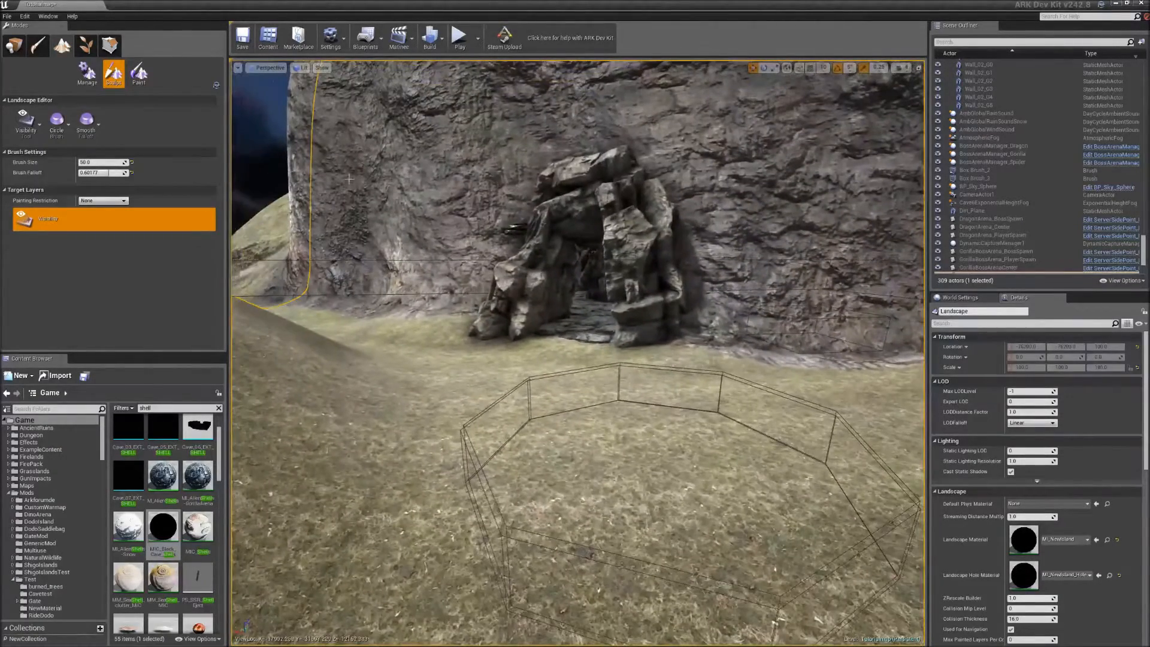
pyautogui.click(14, 45)
pyautogui.moveTo(498, 306); pyautogui.dragTo(448, 361, button='right')
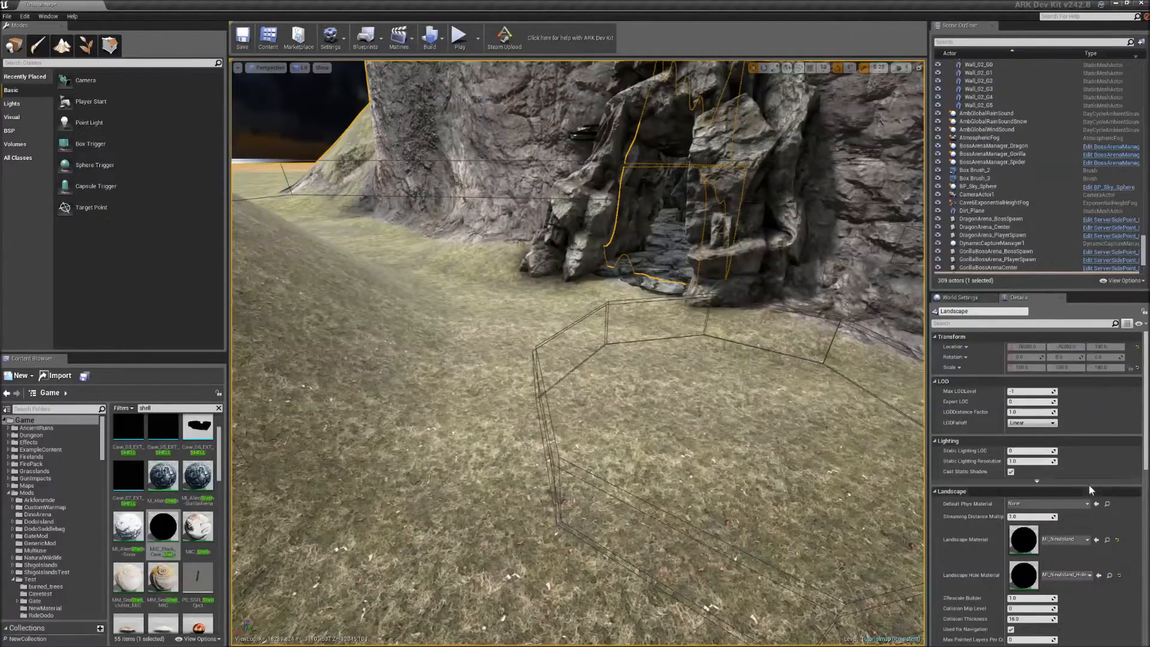
pyautogui.scroll(-3, 1089, 485)
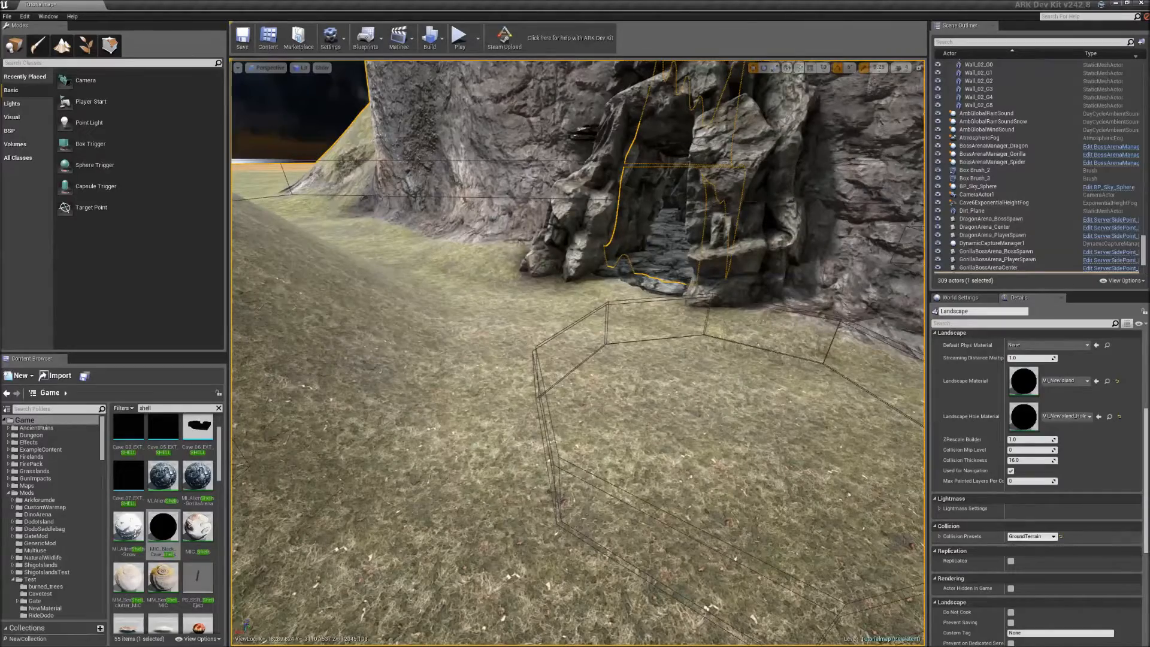
# Play the level in front of the cave entrance and walk around to inspect the opening
pyautogui.moveTo(648, 352)
pyautogui.mouseDown(button='right')
pyautogui.moveTo(533, 444)
pyautogui.moveTo(593, 366)
pyautogui.moveTo(639, 332)
pyautogui.mouseUp(button='right')
pyautogui.press('w')
pyautogui.moveTo(569, 330)
pyautogui.mouseDown(button='right')
pyautogui.moveTo(599, 330)
pyautogui.moveTo(582, 328)
pyautogui.mouseUp(button='right')
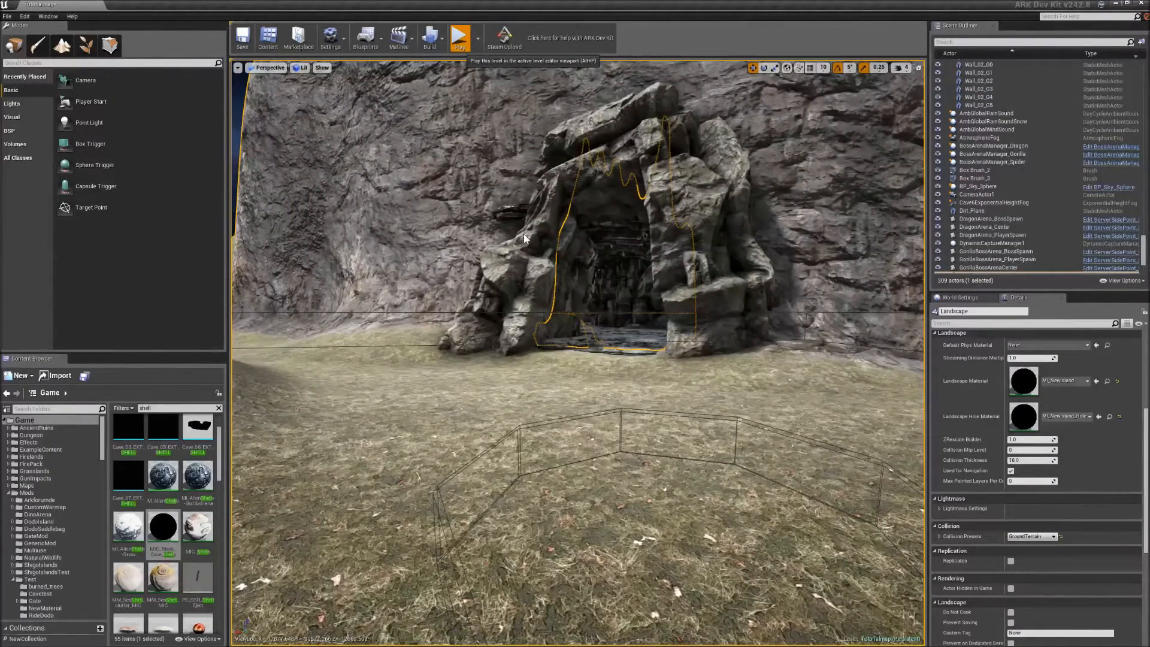
pyautogui.hotkey('alt', 'p')
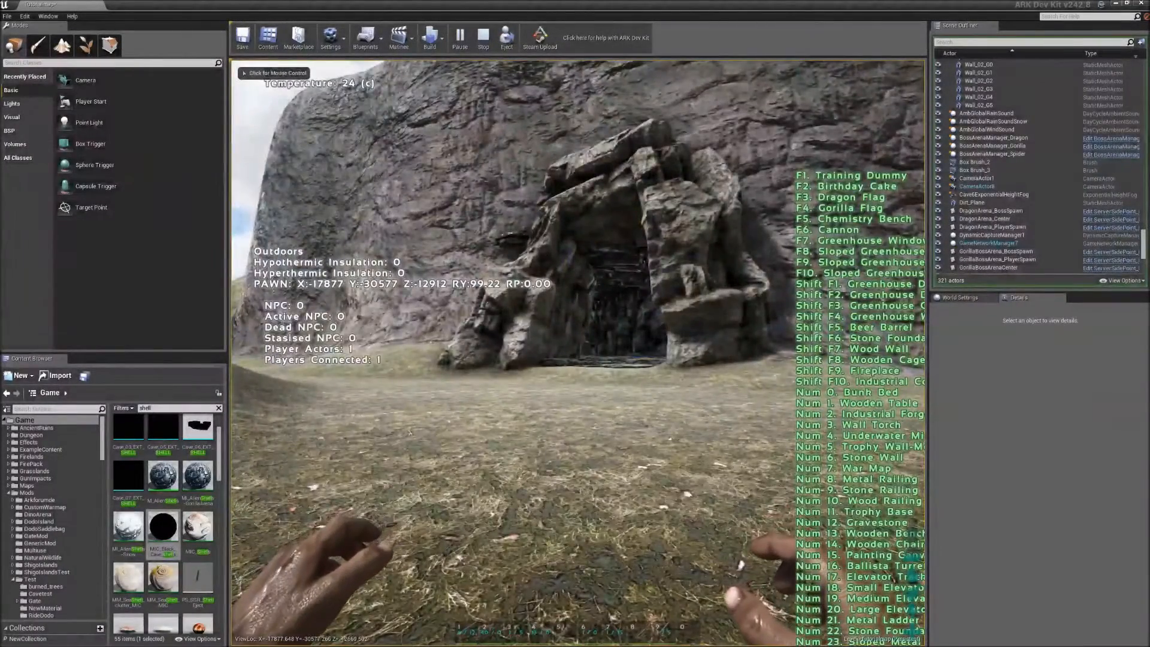
pyautogui.click(577, 352)
pyautogui.press('w')
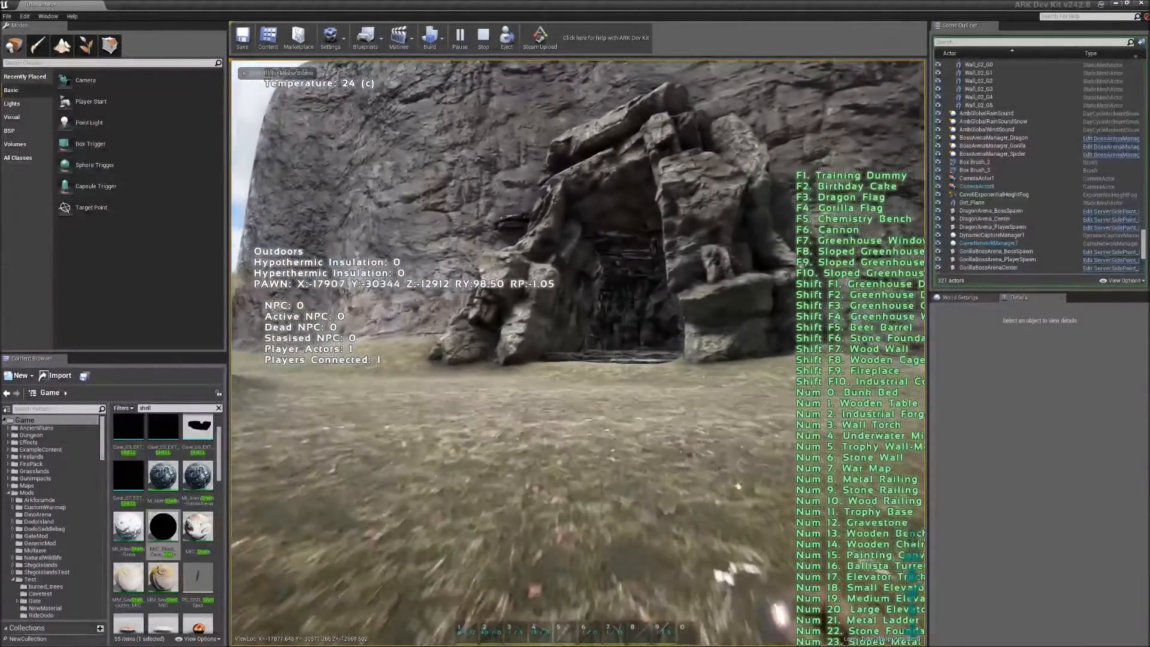
pyautogui.press('w')
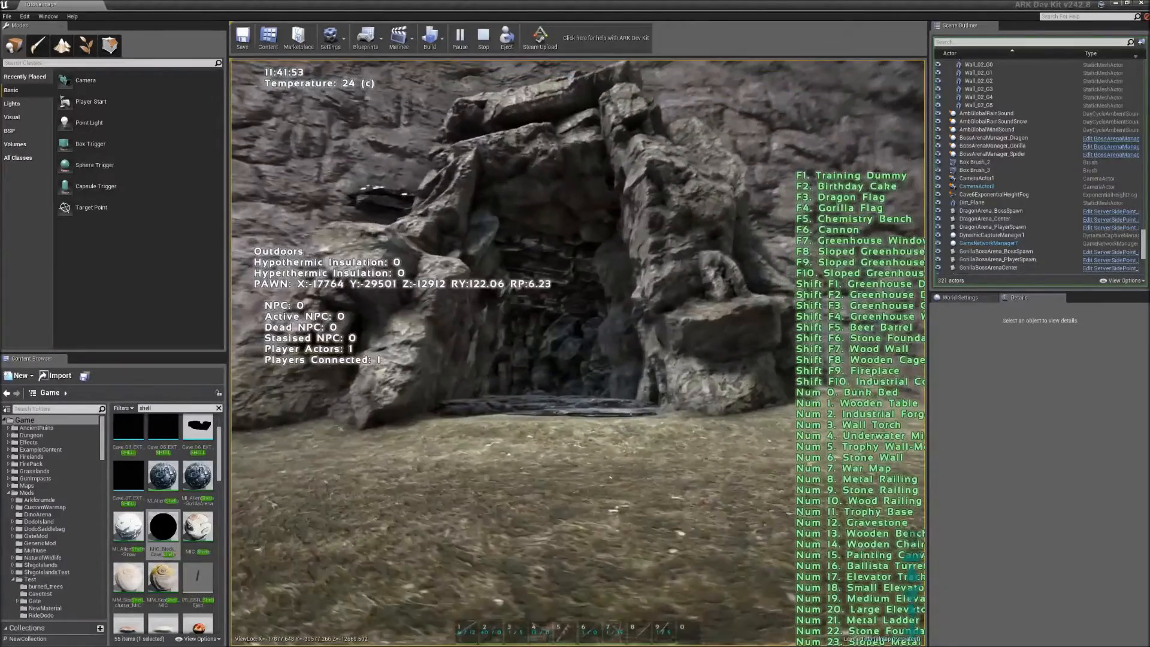
pyautogui.press('w')
pyautogui.press('d')
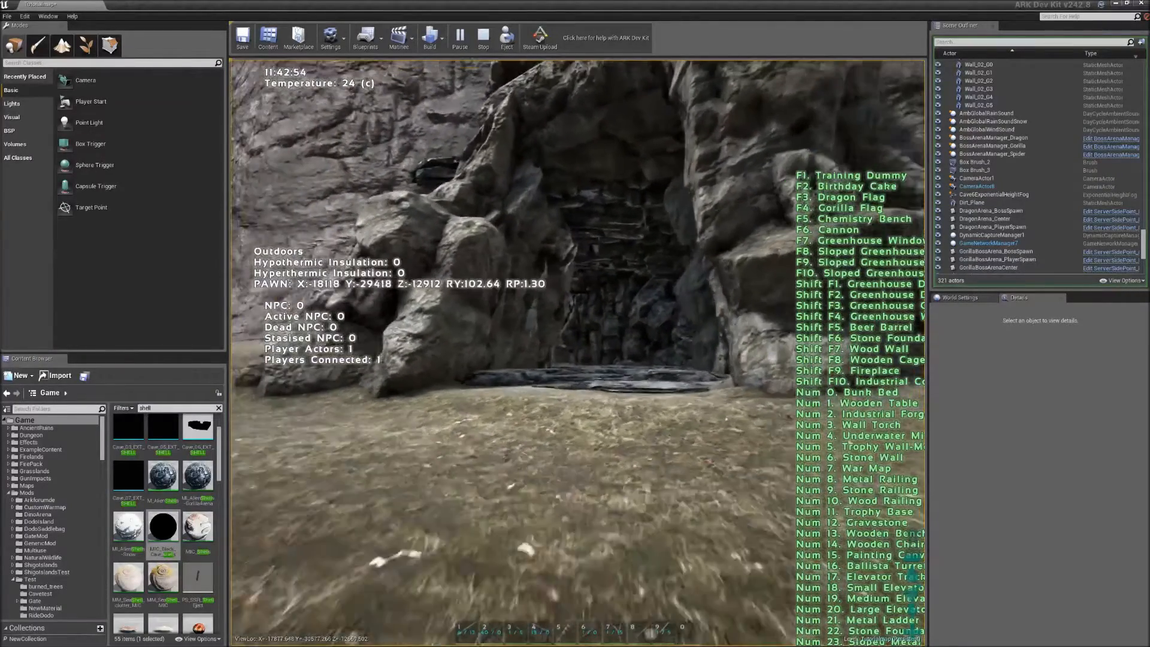
pyautogui.press('s')
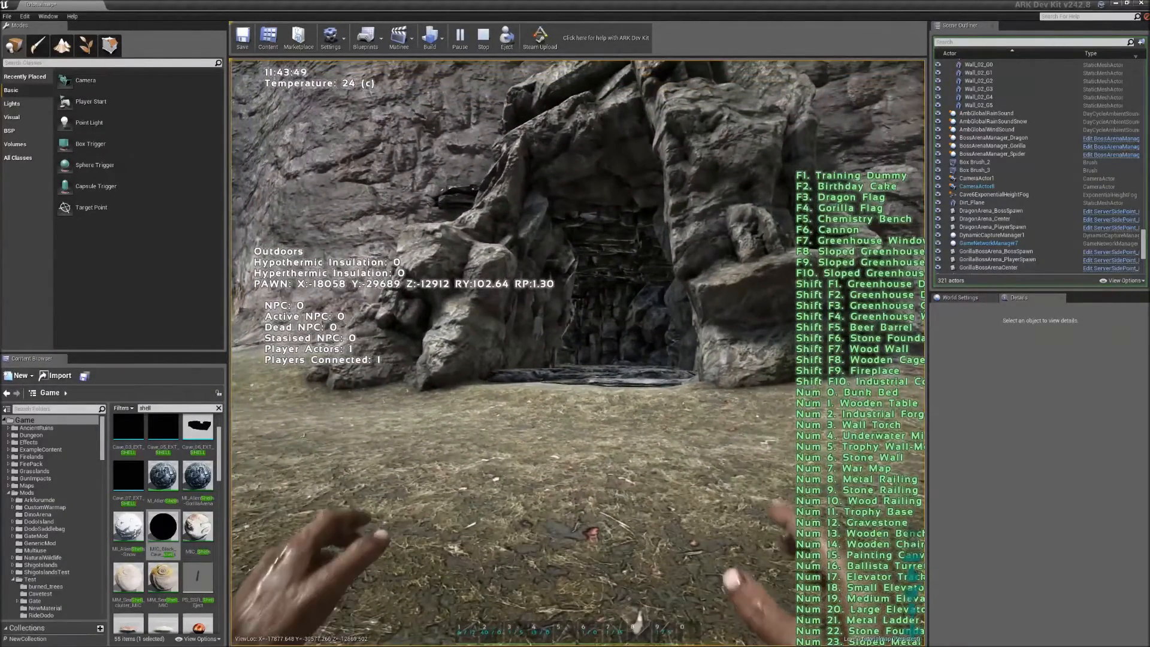
pyautogui.moveTo(577, 353)
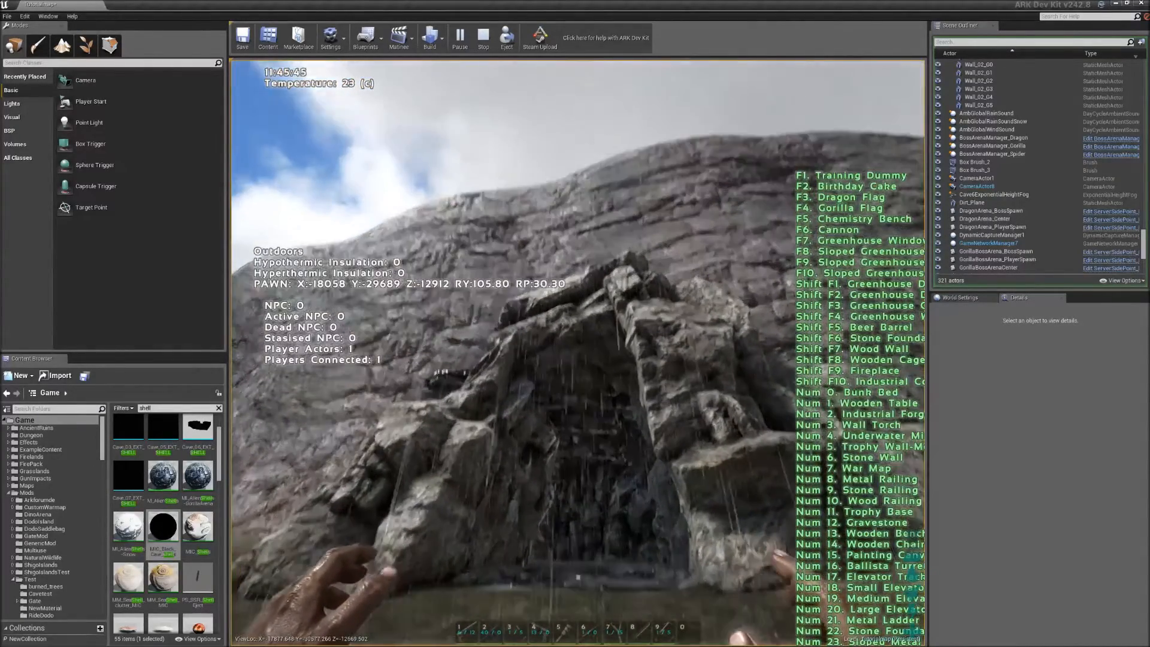
pyautogui.press('w')
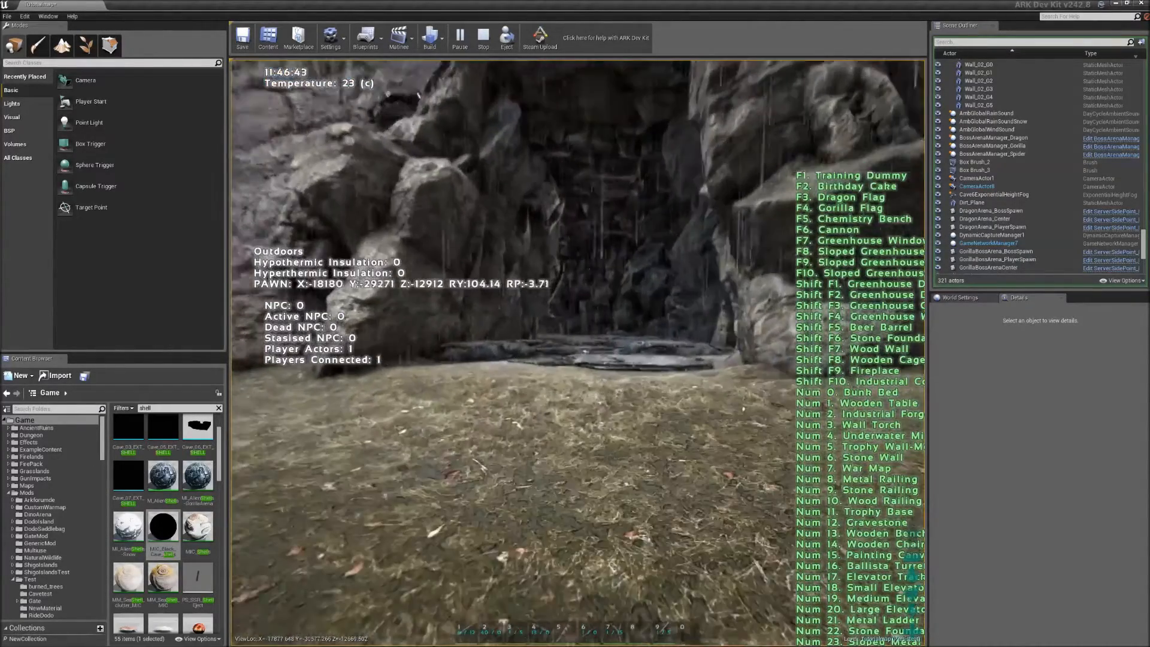
pyautogui.press('d')
pyautogui.press('s')
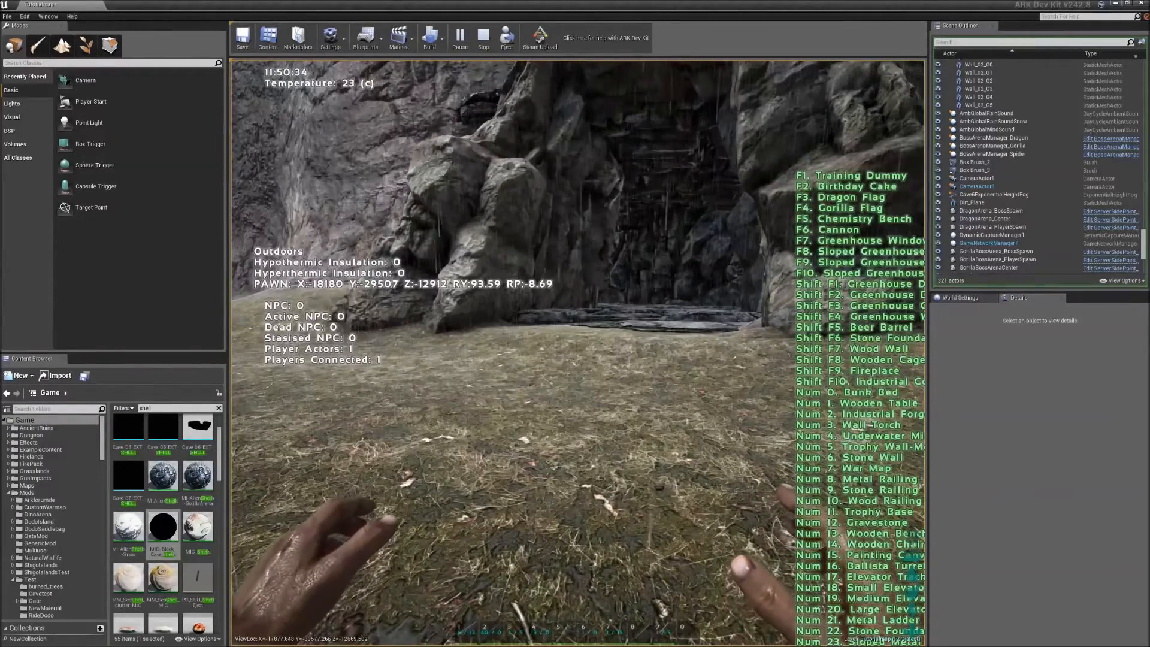
# Assign the Hide Sleeping Bag from the character's inventory to the empty quick item slot
pyautogui.press('i')
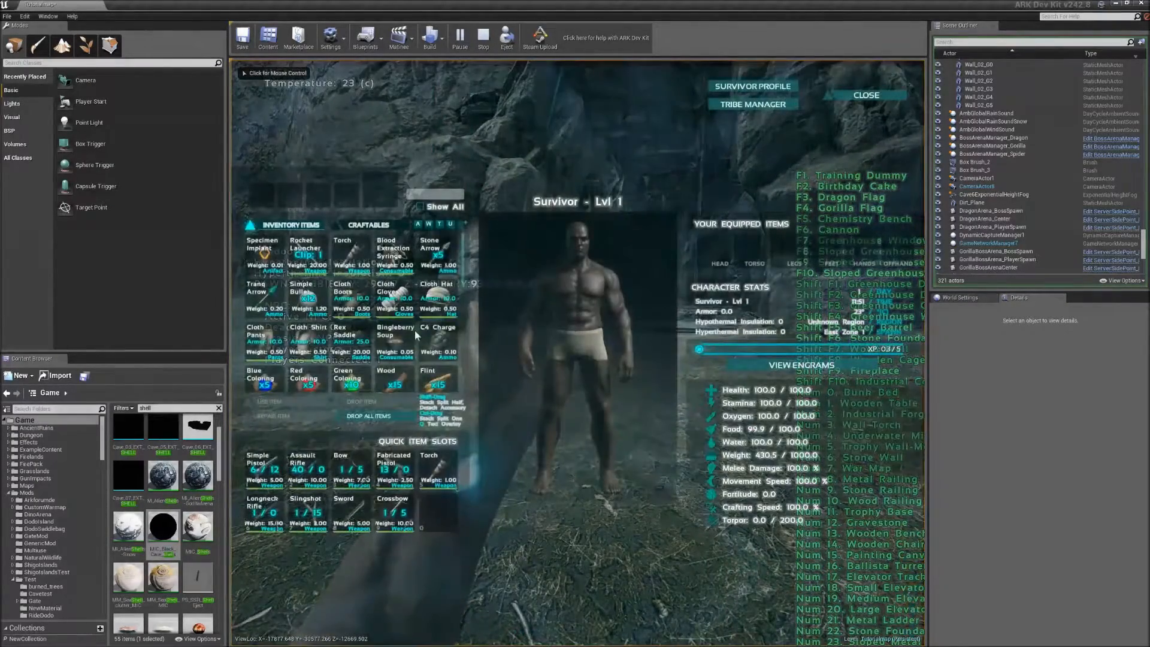
pyautogui.scroll(-5, 419, 314)
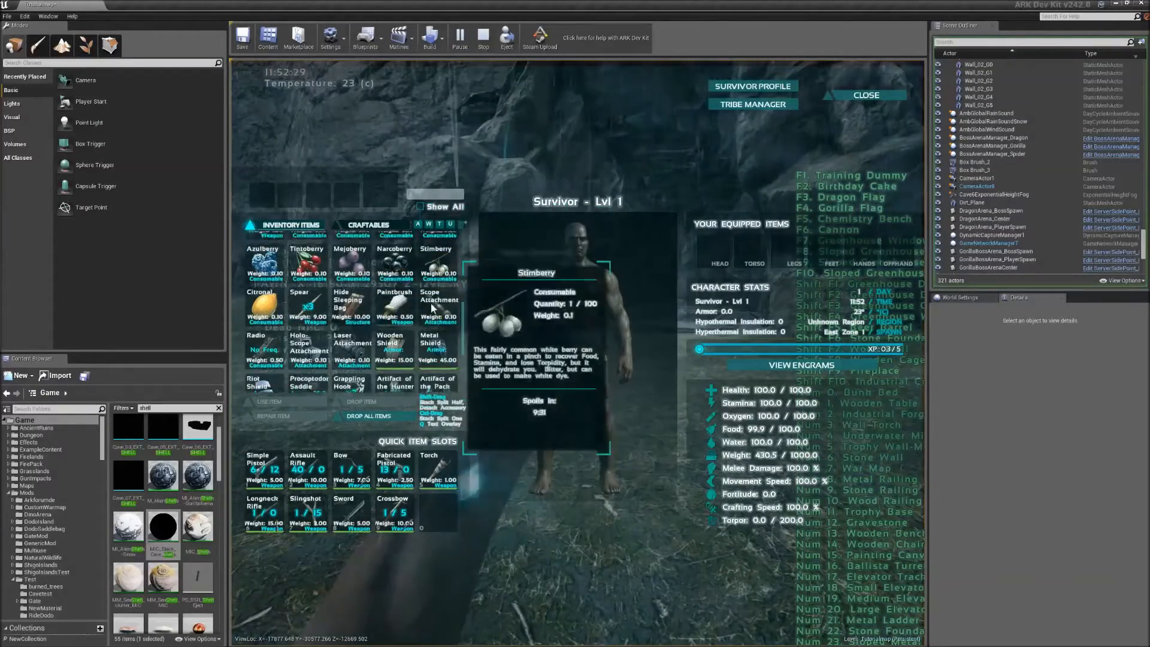
pyautogui.moveTo(353, 292); pyautogui.dragTo(443, 516)
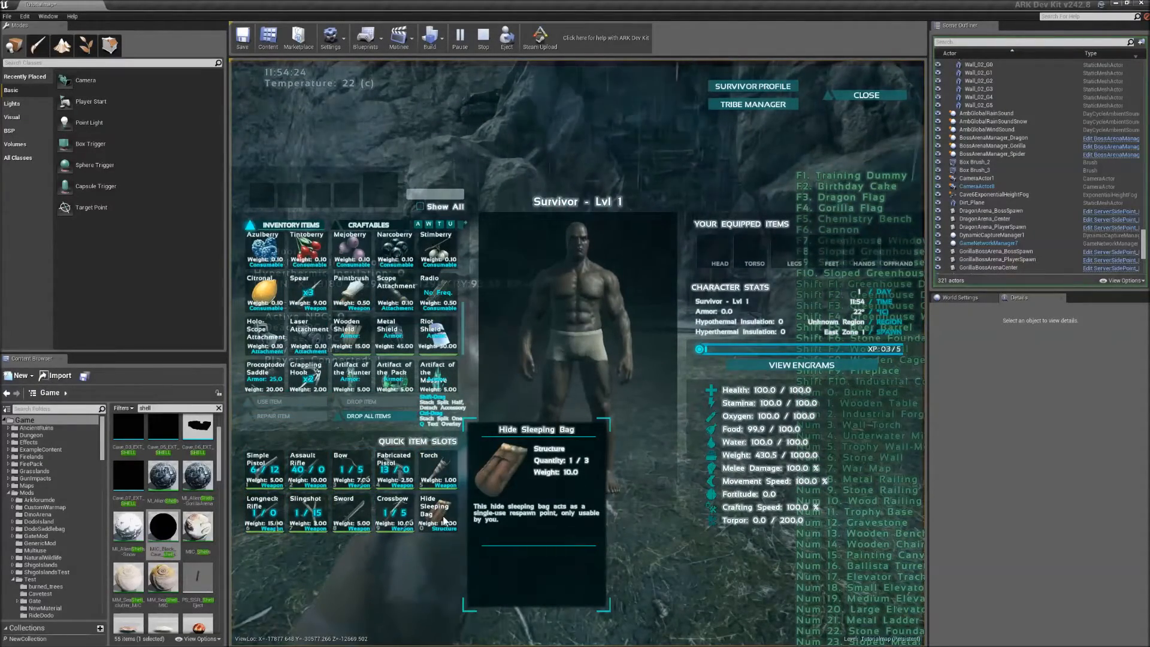
pyautogui.press('i')
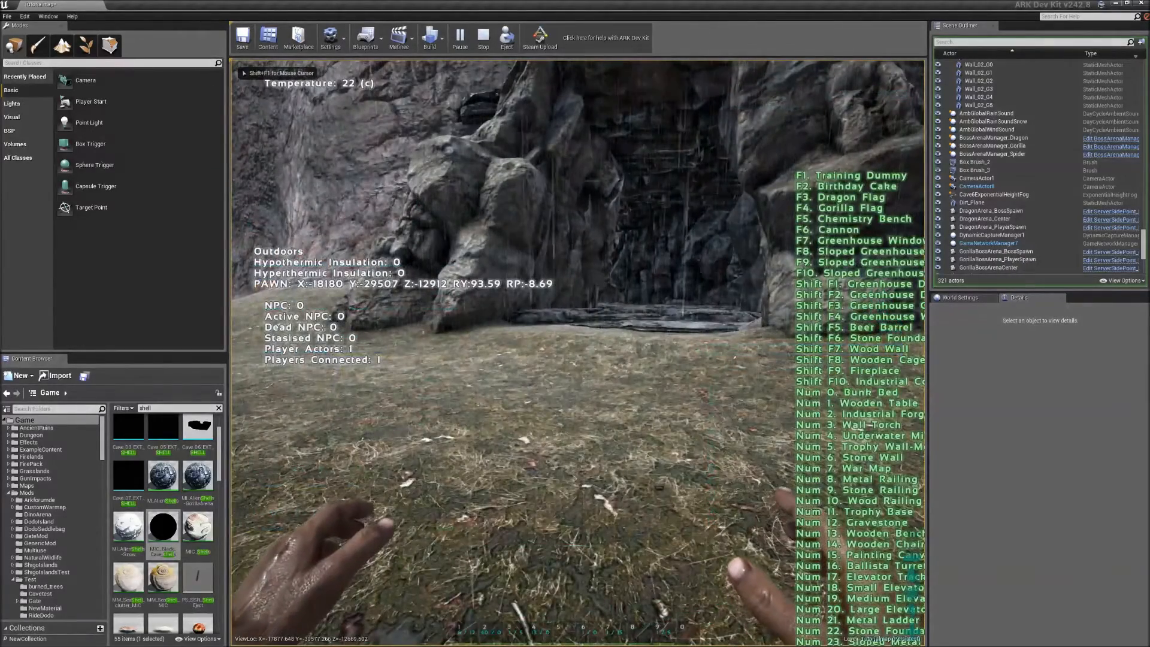
# Equip the sleeping bag, carry it into the cave and onto open ground to test where it can be placed, and stop the play session
pyautogui.press('0')
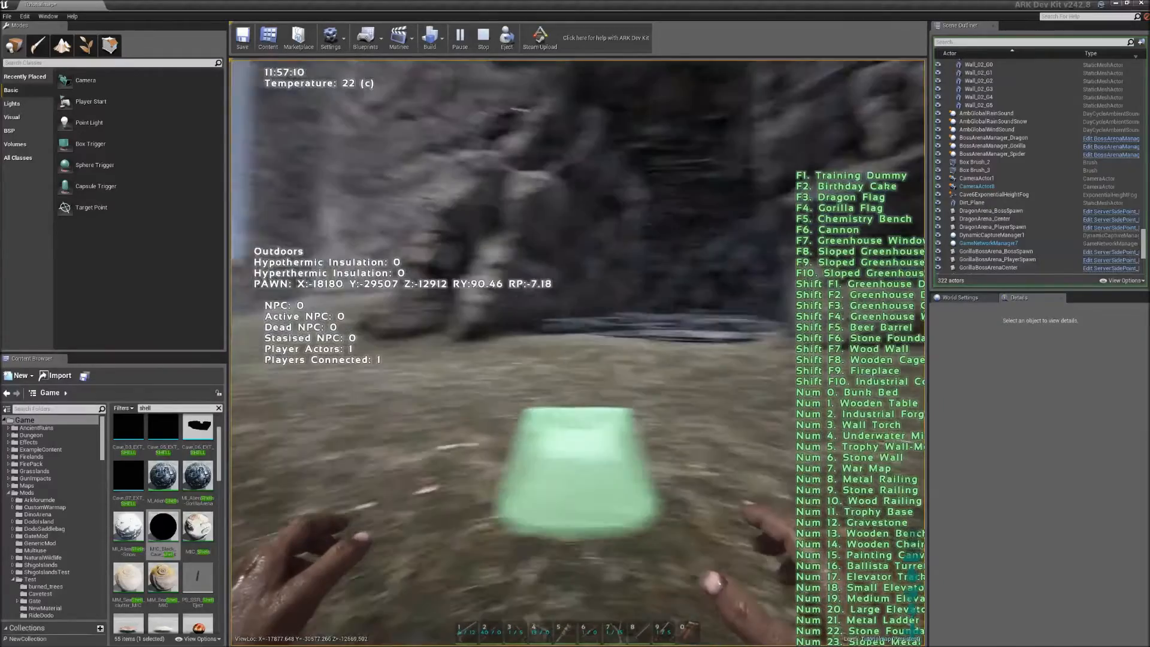
pyautogui.press('w')
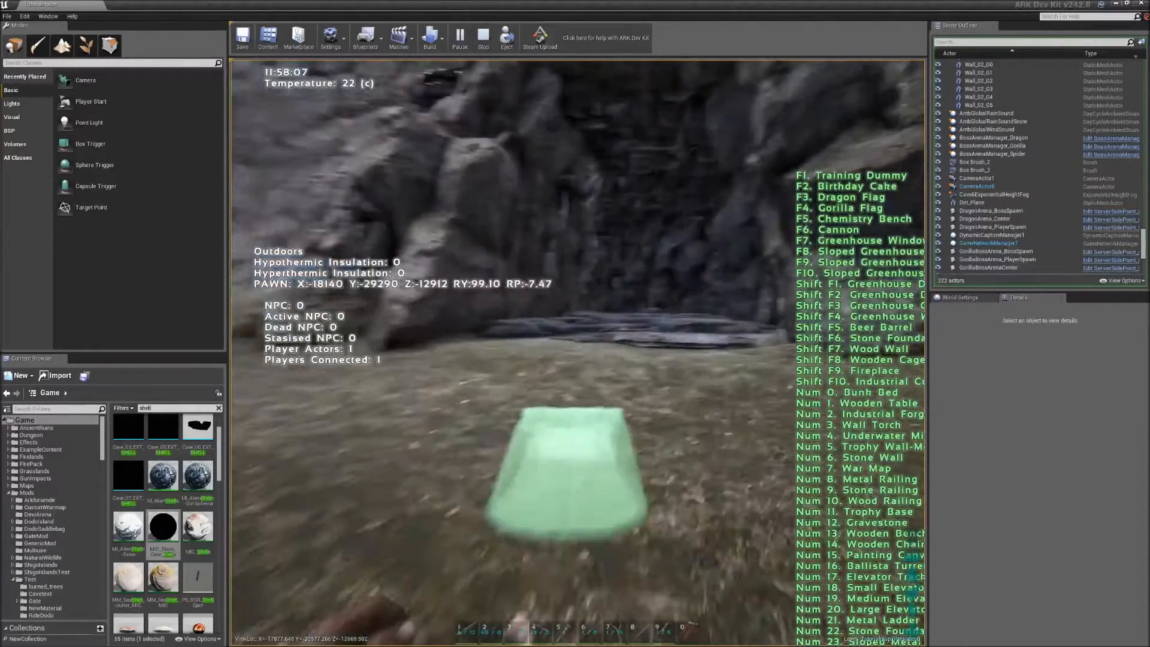
pyautogui.press('w')
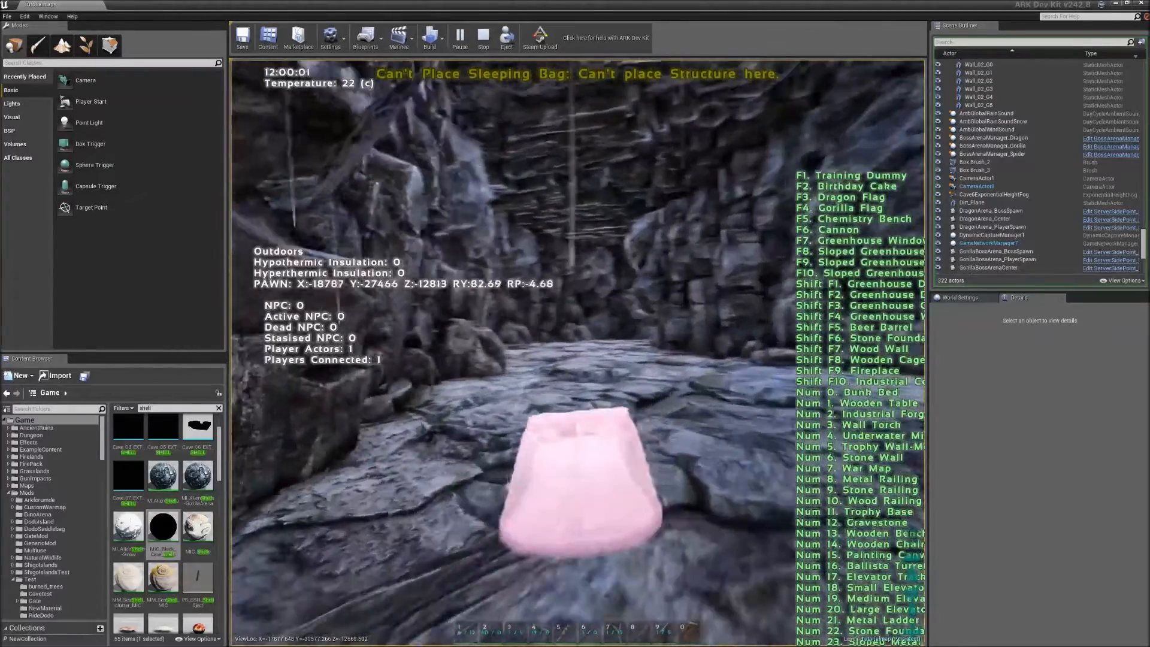
pyautogui.press('w')
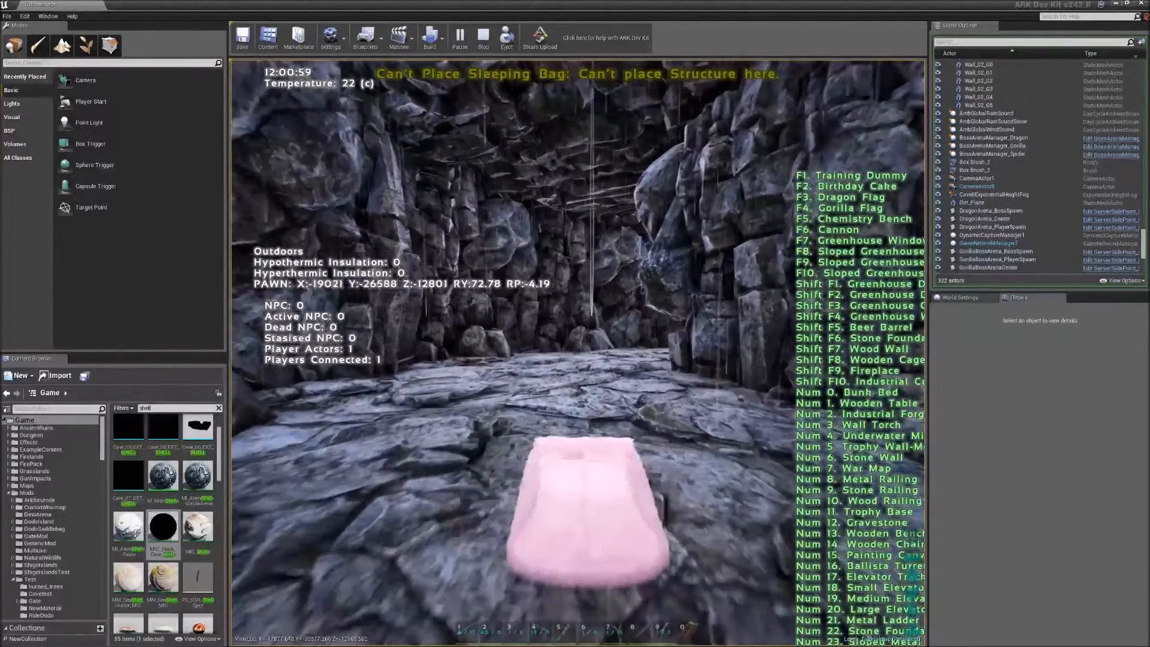
pyautogui.press('w')
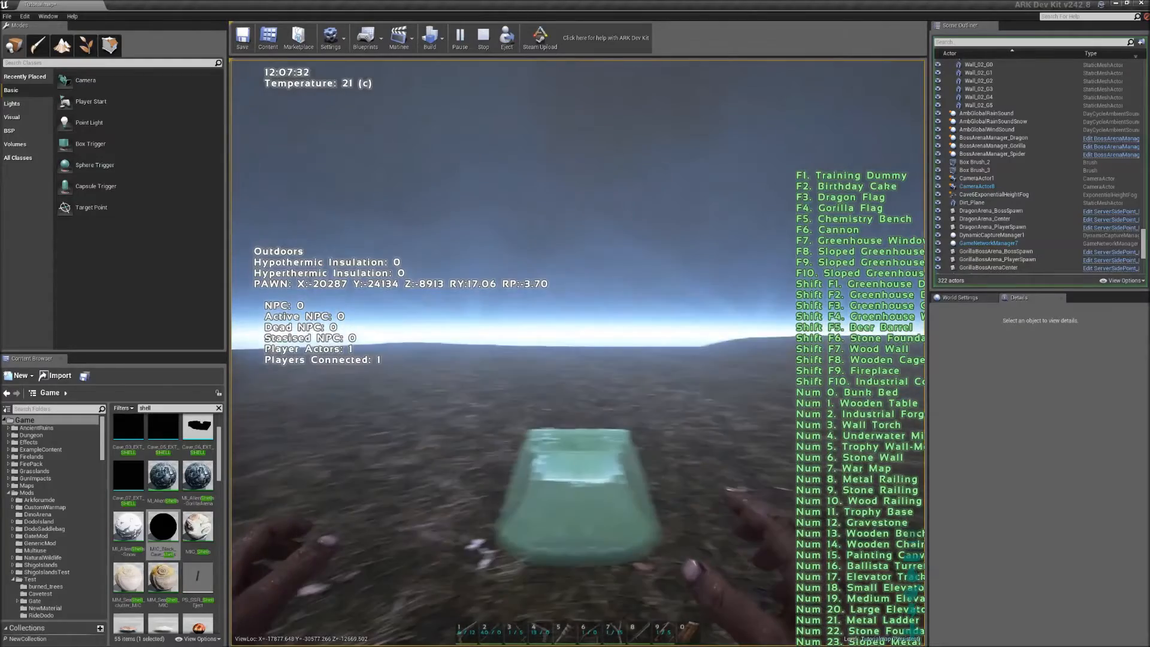
pyautogui.press('Escape')
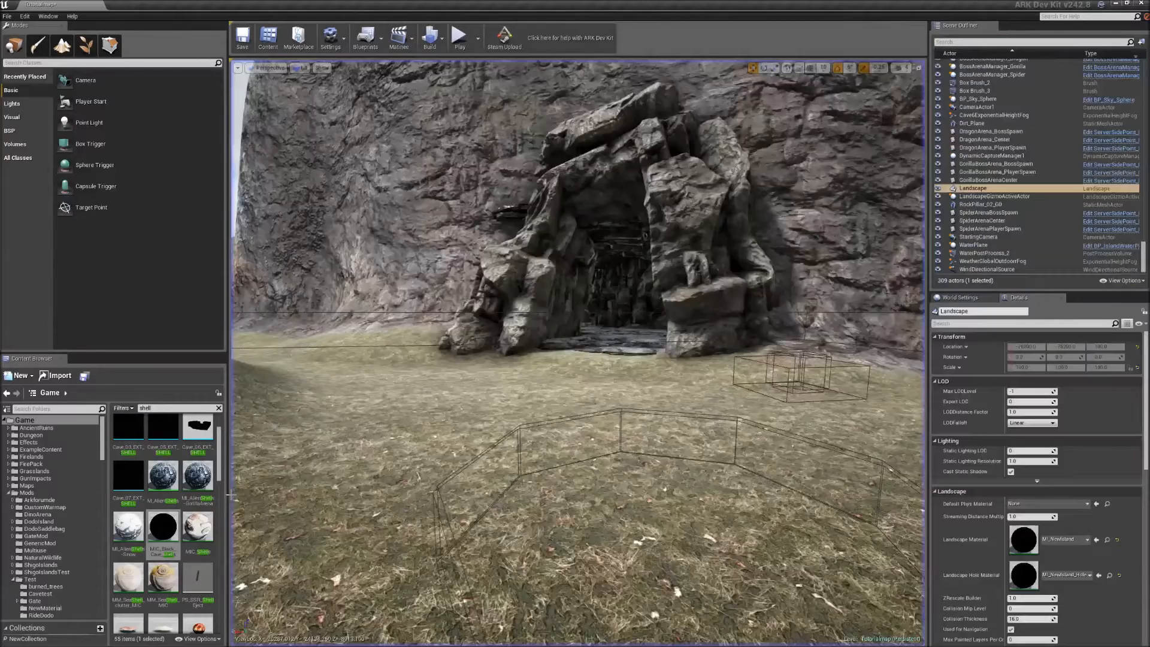
# Select the StructurePreventionZoneVolume beneath the cave walls
pyautogui.moveTo(479, 419); pyautogui.dragTo(407, 449, button='right')
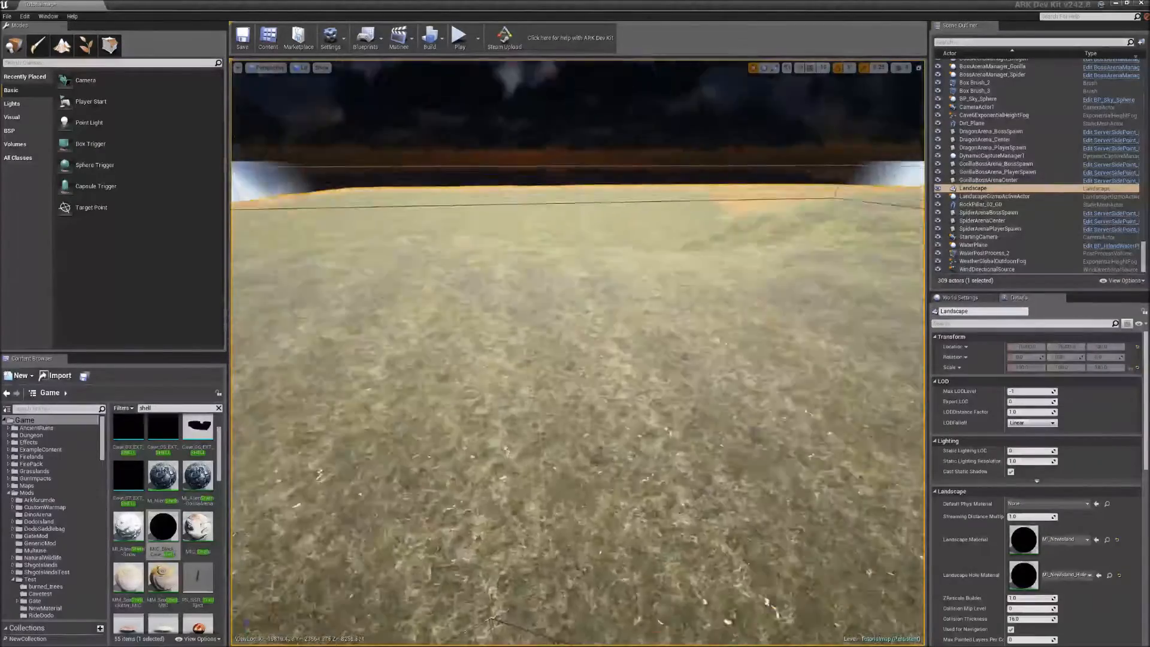
pyautogui.moveTo(480, 419); pyautogui.dragTo(575, 407, button='right')
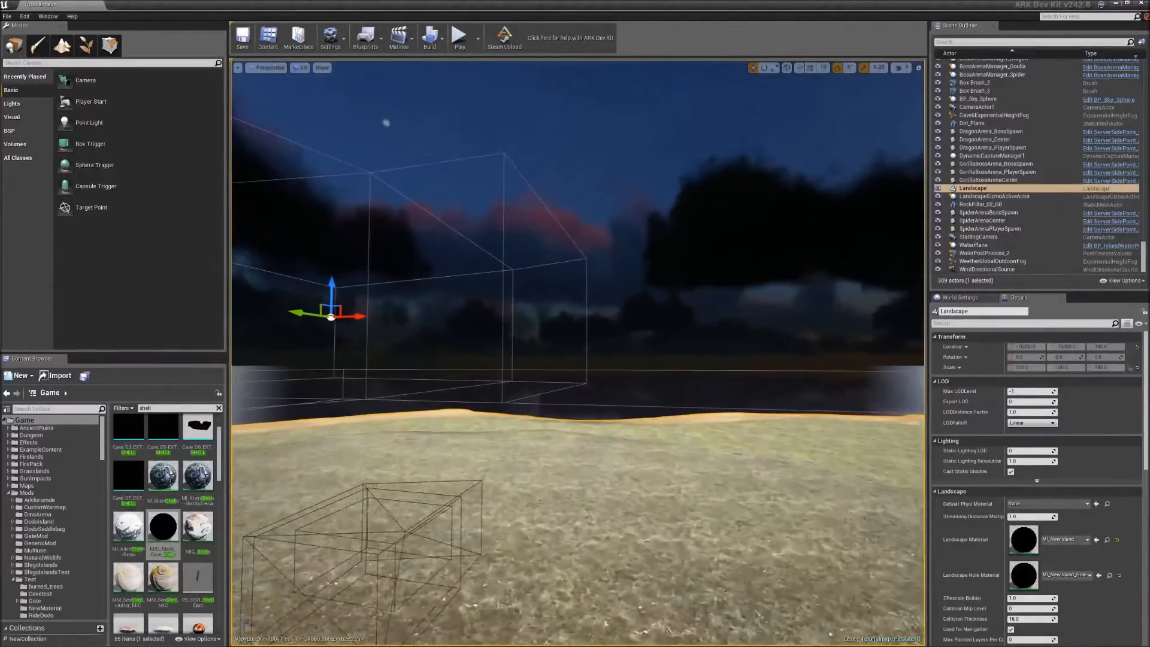
pyautogui.moveTo(431, 431); pyautogui.dragTo(371, 587, button='right')
pyautogui.moveTo(470, 512); pyautogui.dragTo(554, 520, button='right')
pyautogui.scroll(10, 1012, 138)
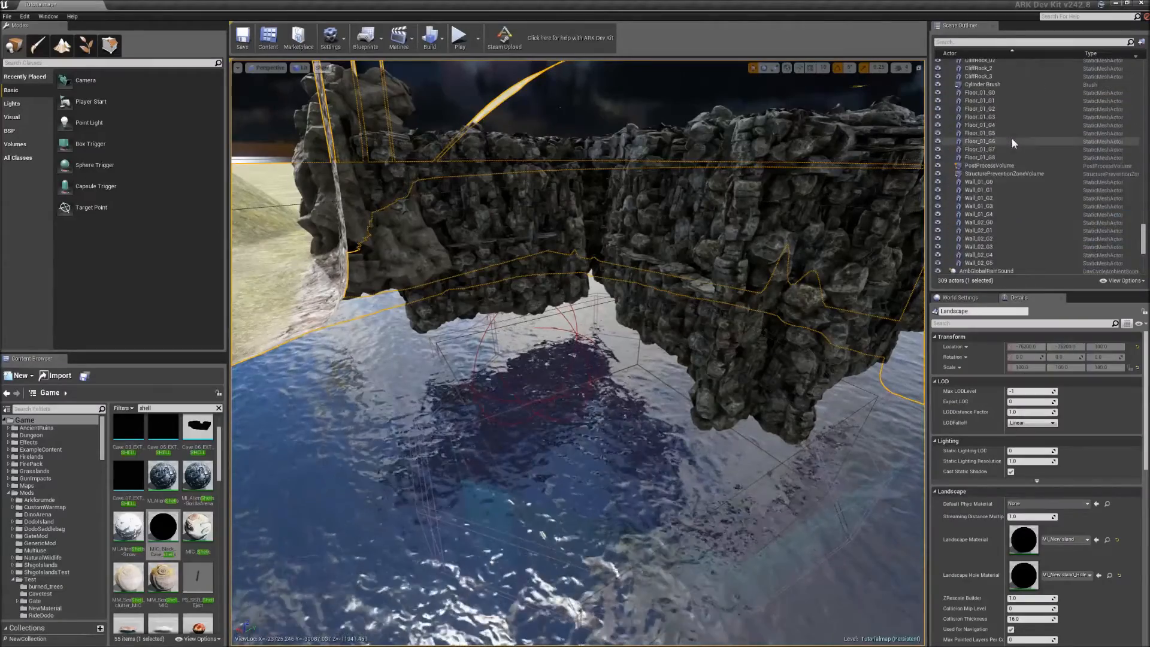
pyautogui.click(999, 246)
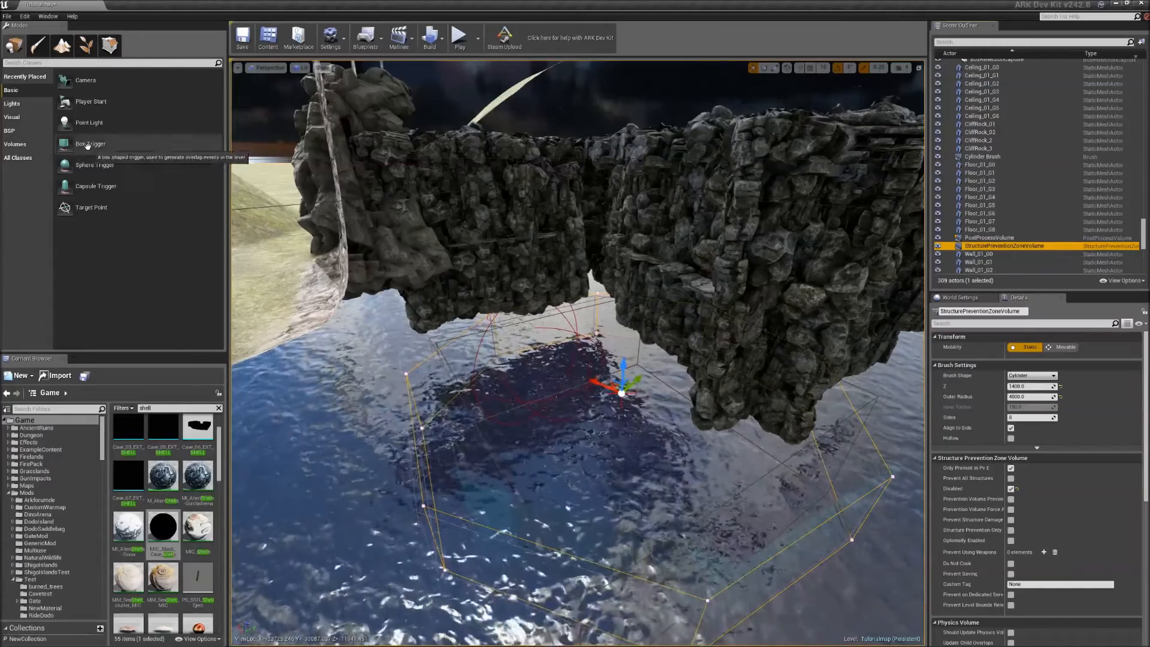
# Search the placeable actor classes for "prev" to find the Structure Prevention Zone Volume
pyautogui.click(85, 63)
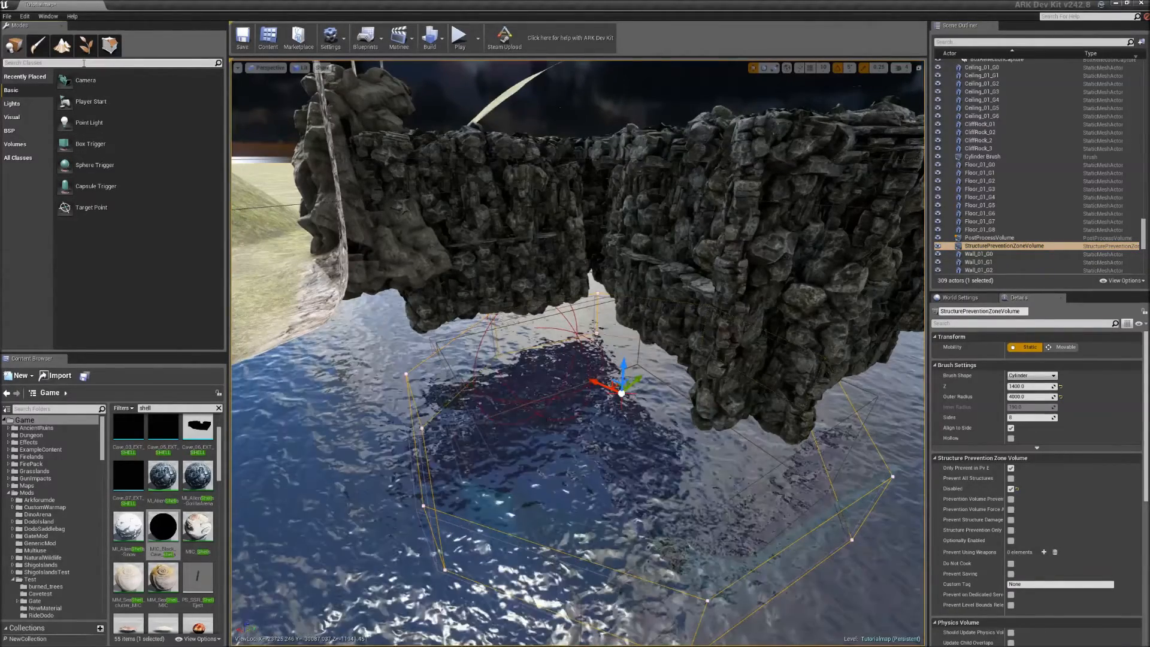
pyautogui.write('ar')
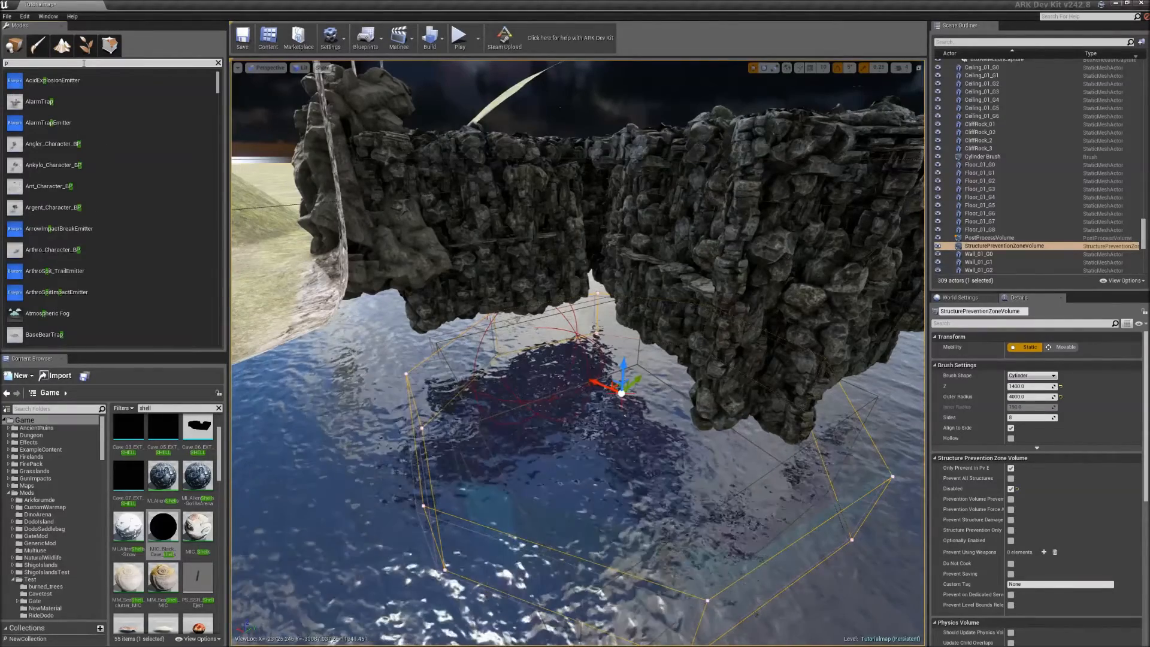
pyautogui.write('ev')
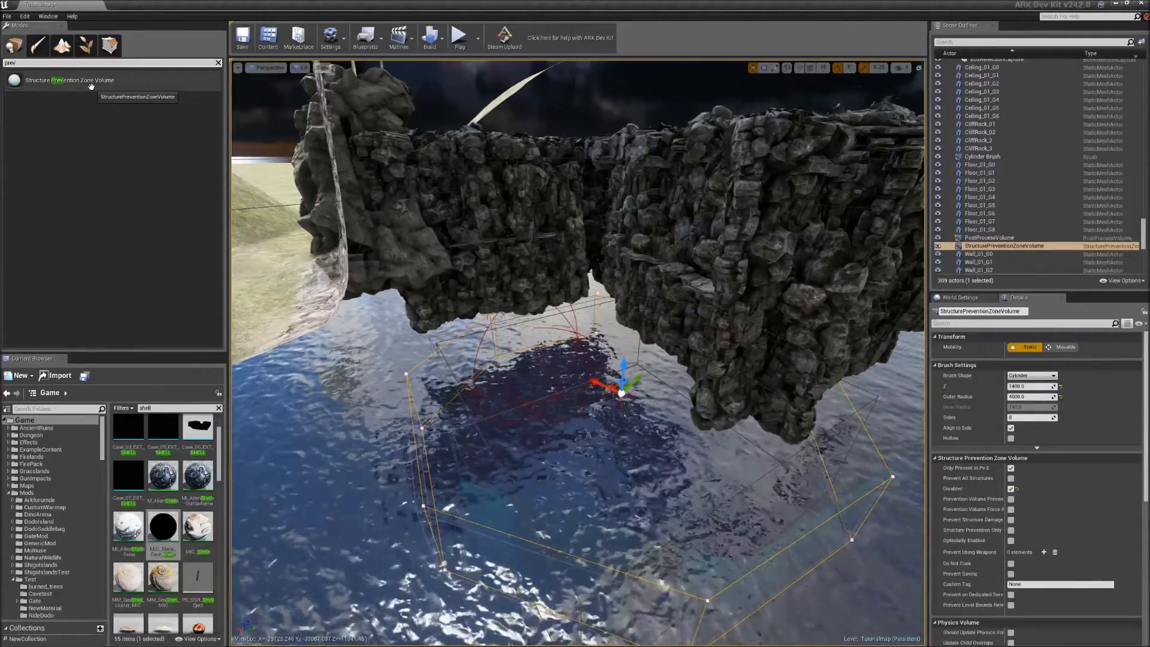
# Raise the StructurePreventionZoneVolume in the front view until it surrounds the cave meshes, using the four-view layout, and return to the perspective view
pyautogui.click(918, 68)
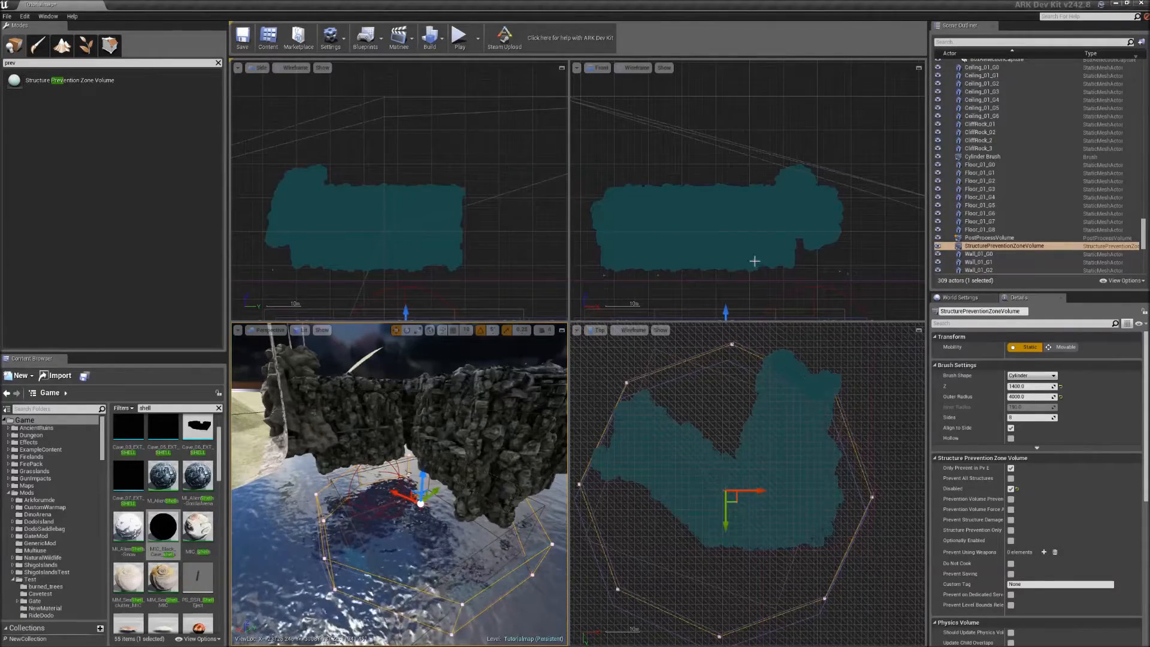
pyautogui.scroll(-2, 754, 261)
pyautogui.moveTo(737, 294); pyautogui.dragTo(737, 201)
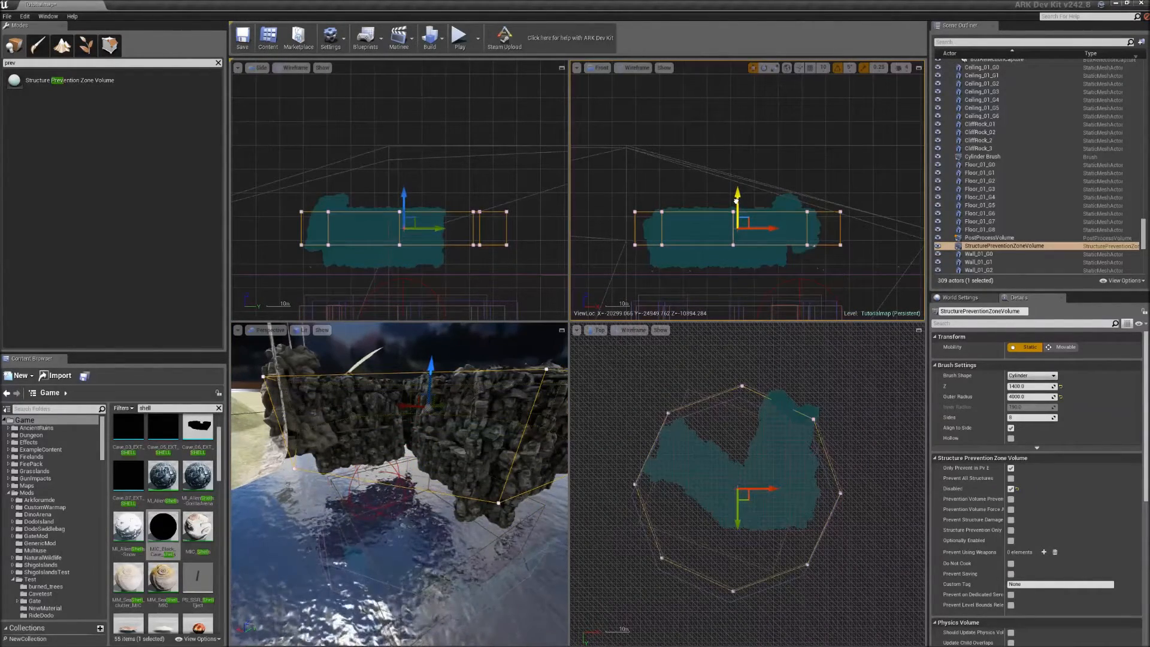
pyautogui.click(562, 332)
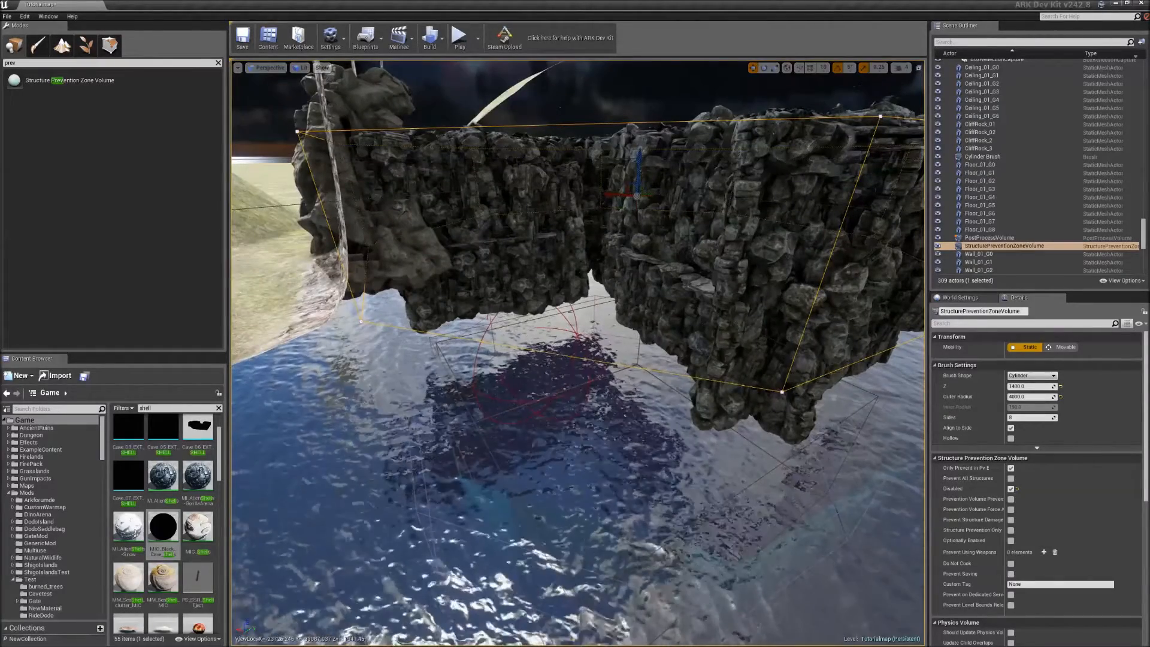
# Play the level in front of the cave entrance and assign the Hide Sleeping Bag to the empty quick item slot
pyautogui.moveTo(533, 405); pyautogui.dragTo(450, 381, button='right')
pyautogui.press('w')
pyautogui.moveTo(581, 331); pyautogui.dragTo(599, 380, button='right')
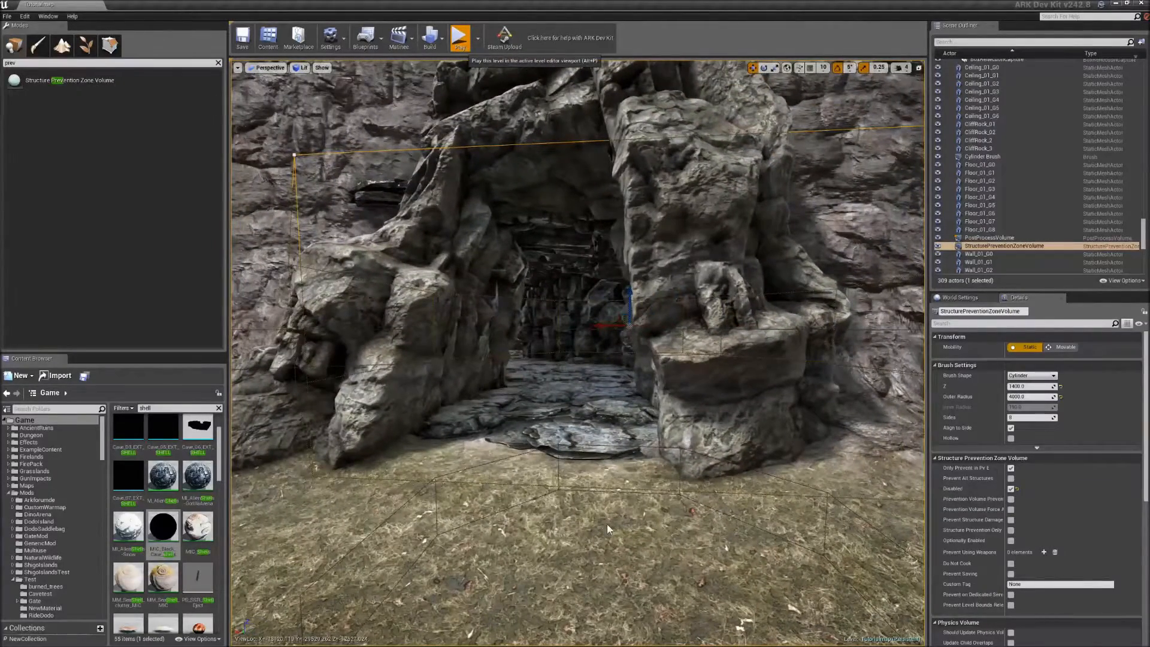
pyautogui.hotkey('alt', 'p')
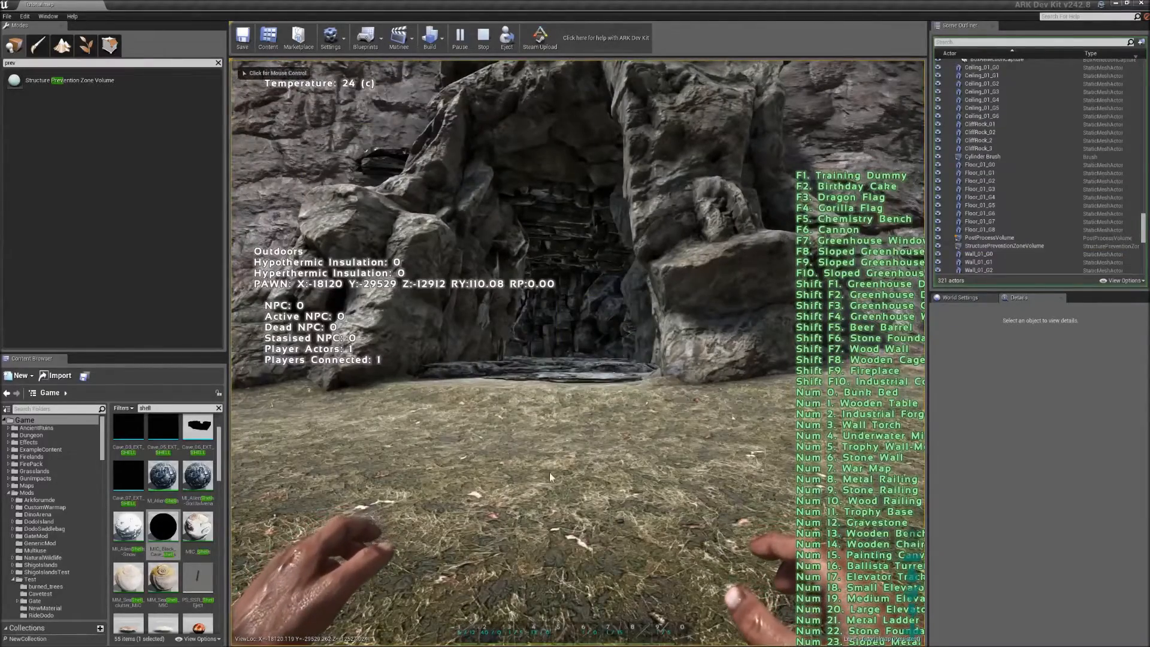
pyautogui.press('i')
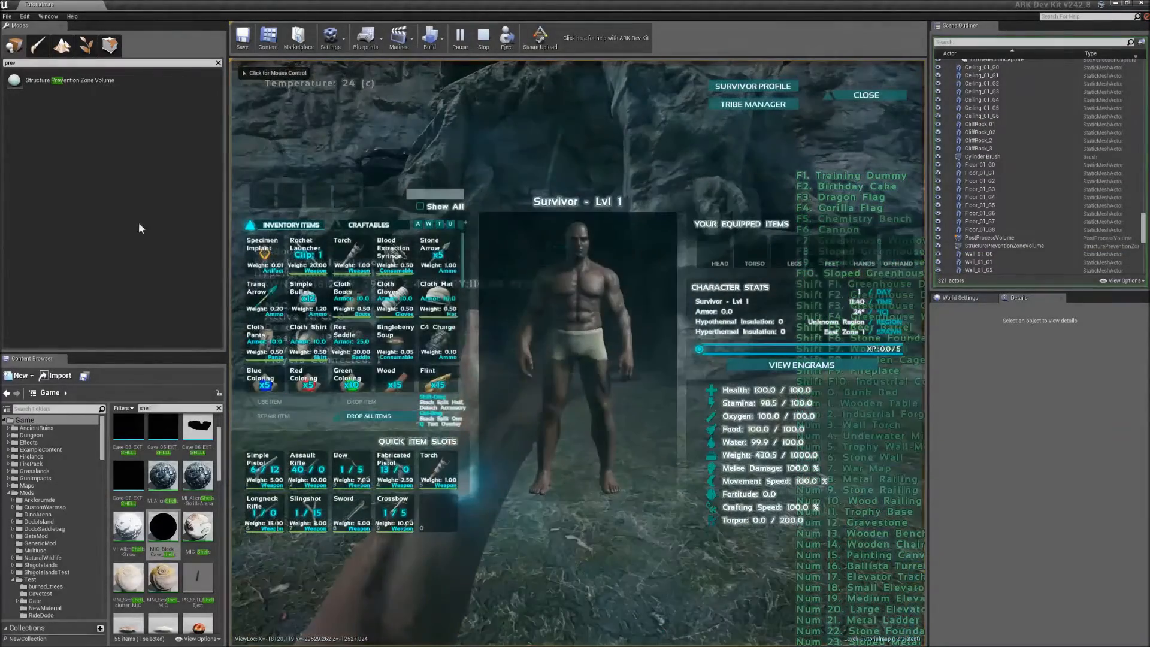
pyautogui.moveTo(354, 328); pyautogui.dragTo(444, 517)
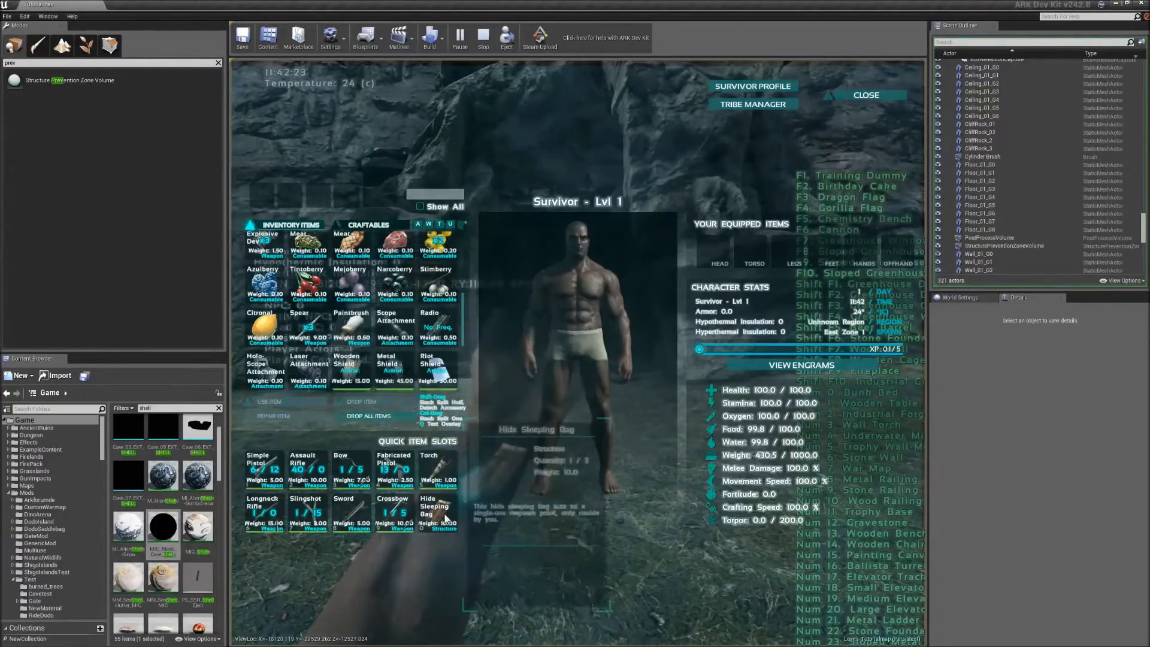
pyautogui.click(874, 95)
# Equip the sleeping bag and carry it through the entrance and along the cave floor to test where it can be placed
pyautogui.press('0')
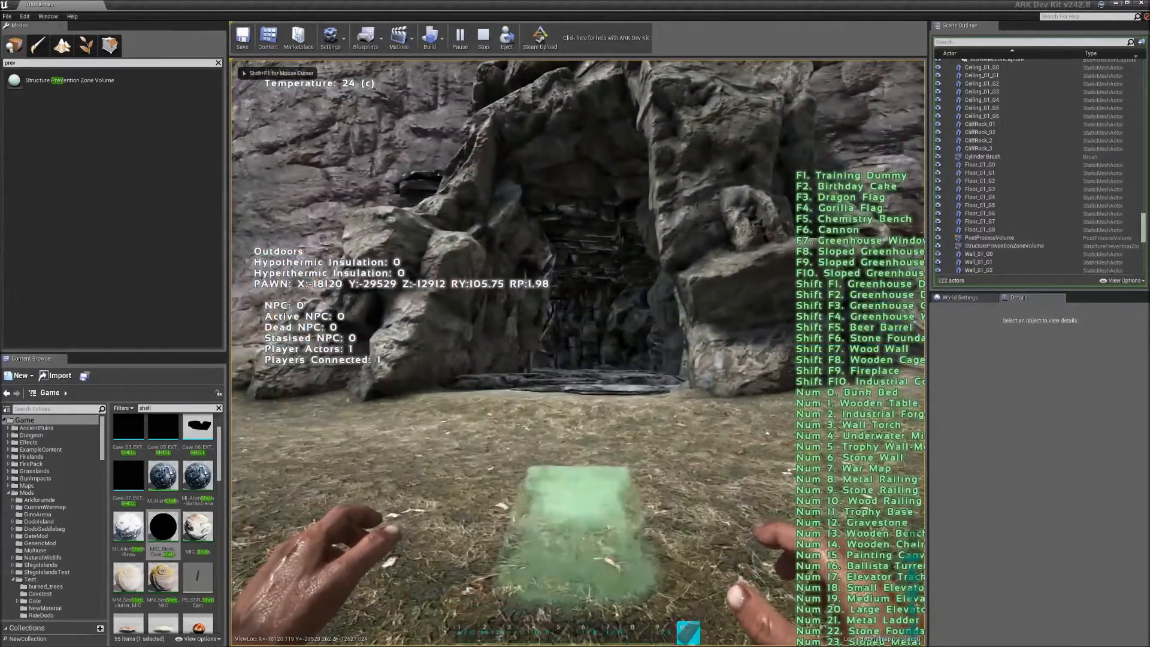
pyautogui.press('w')
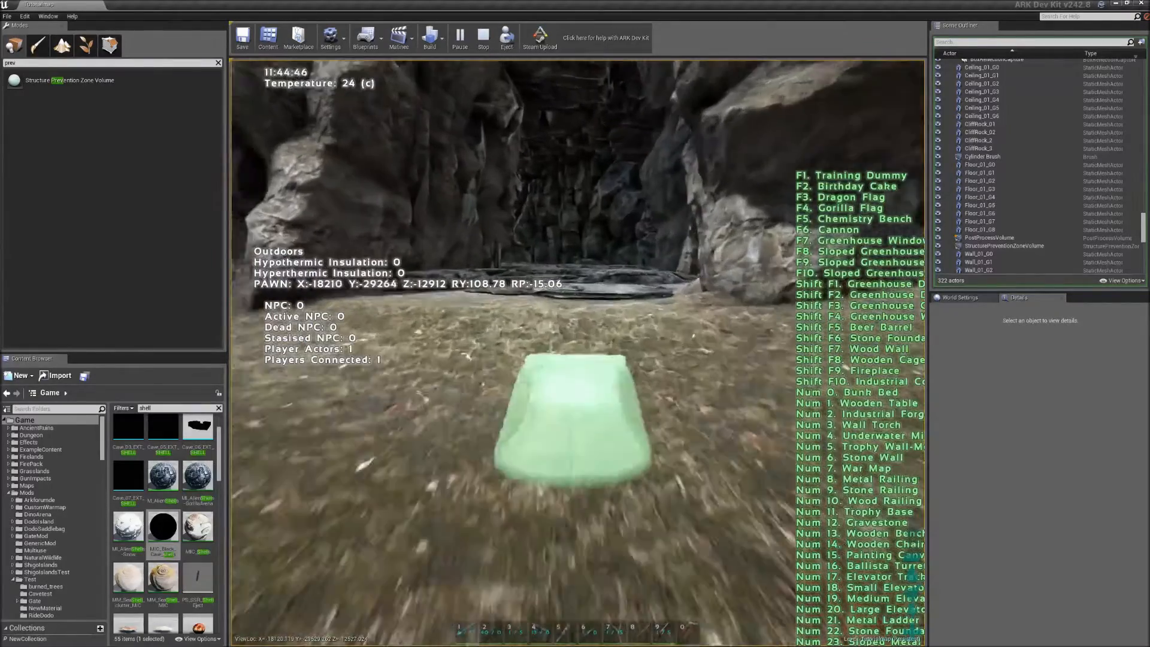
pyautogui.press('w')
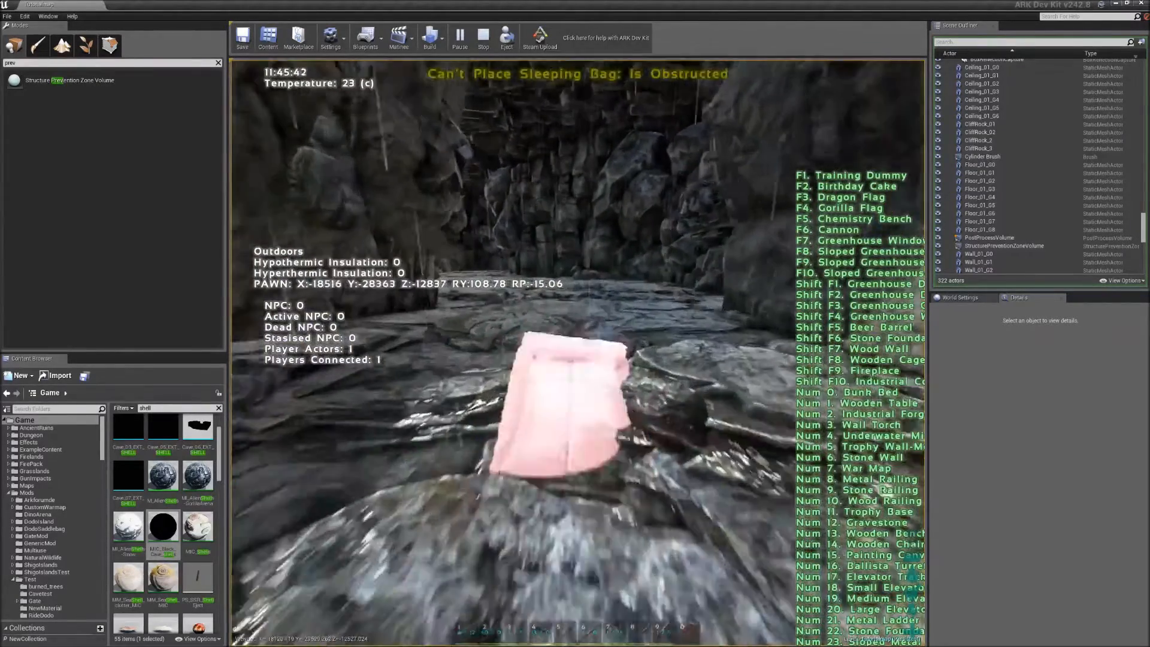
pyautogui.press('w')
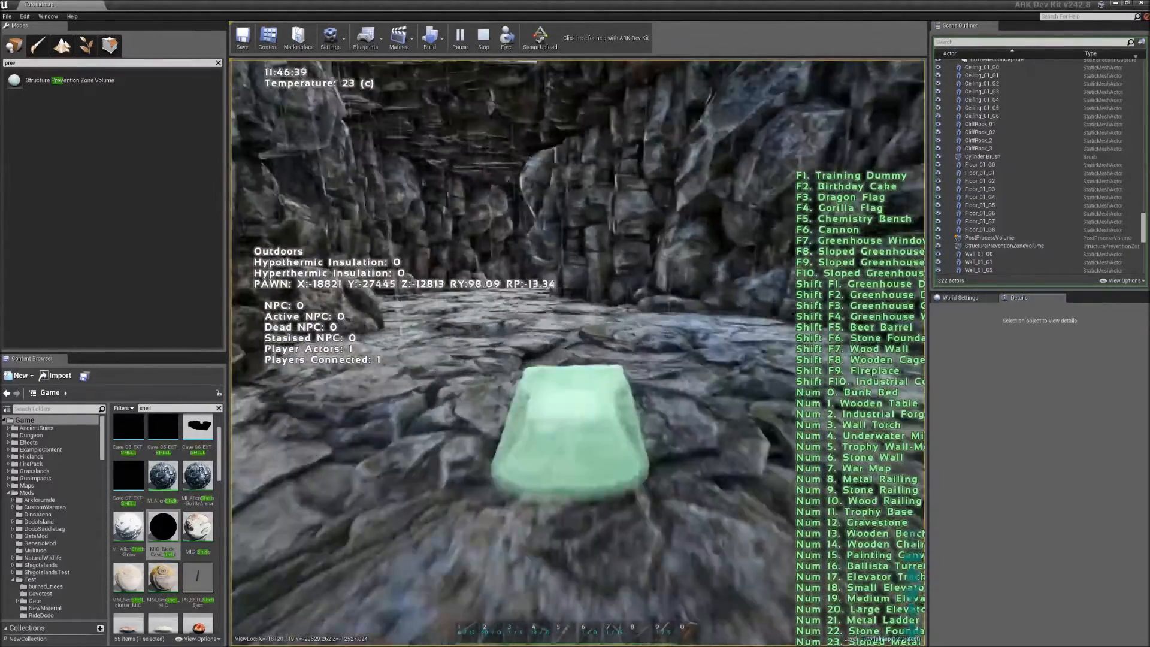
pyautogui.click(578, 352)
pyautogui.press('w')
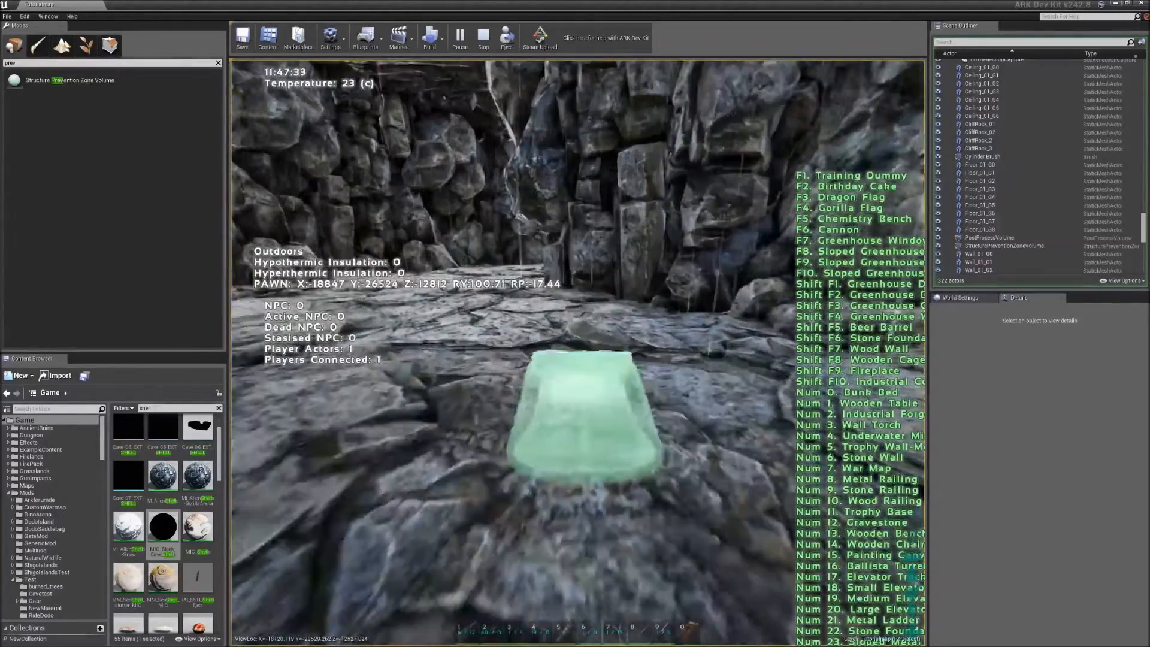
pyautogui.press('w')
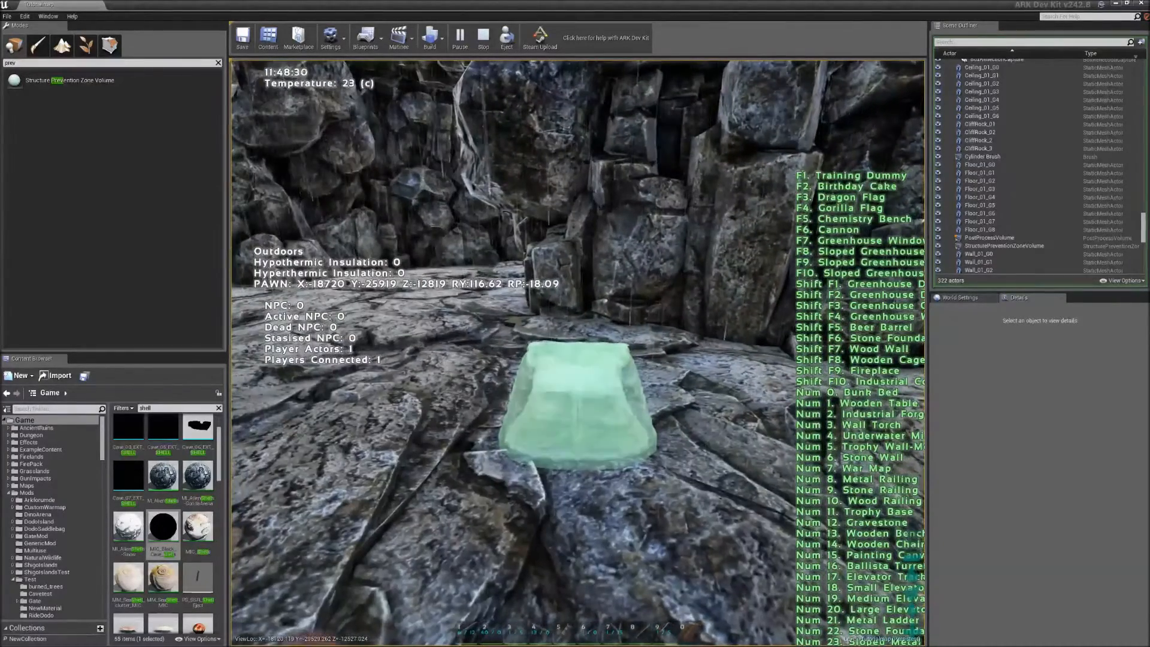
pyautogui.press('w')
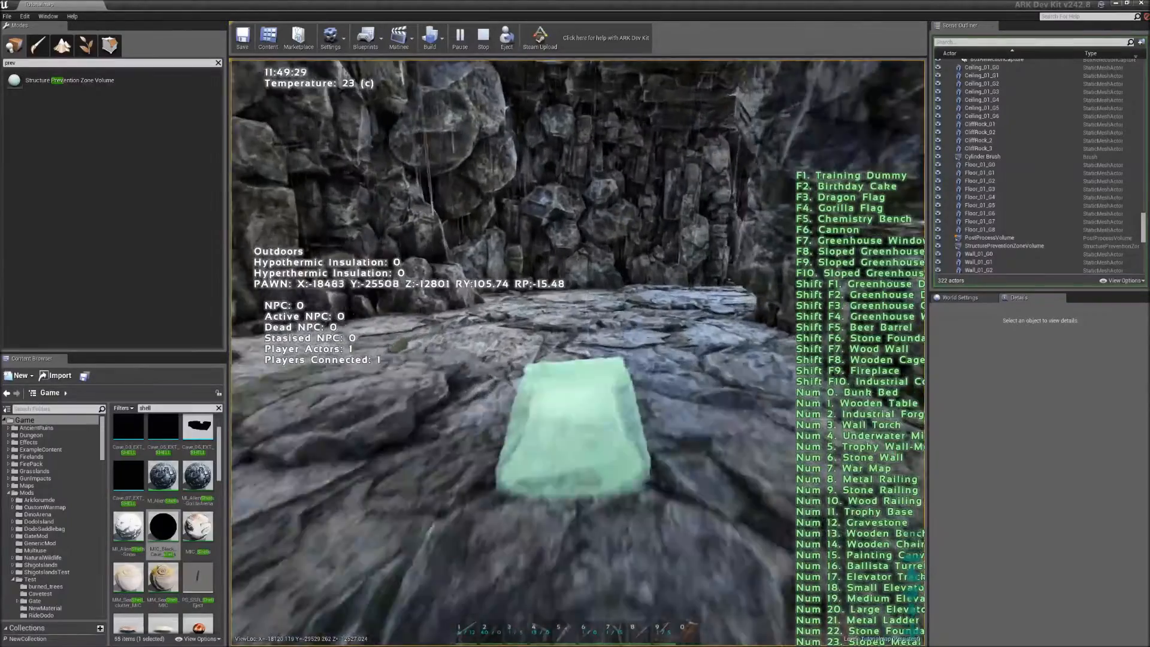
pyautogui.press('w')
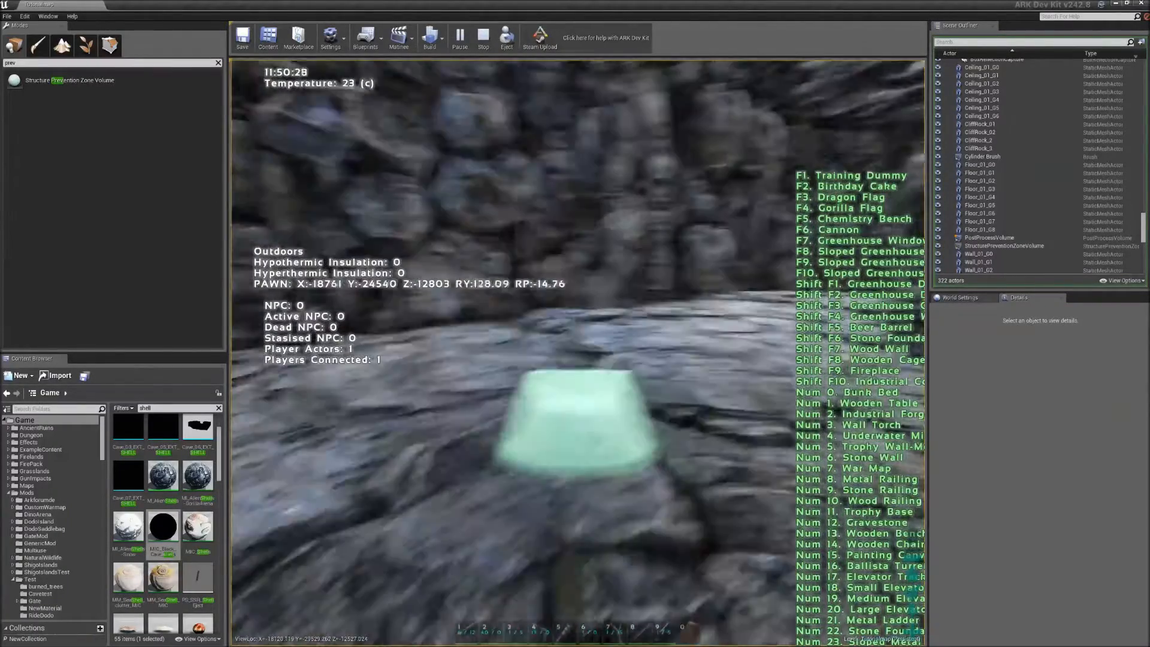
pyautogui.press('w')
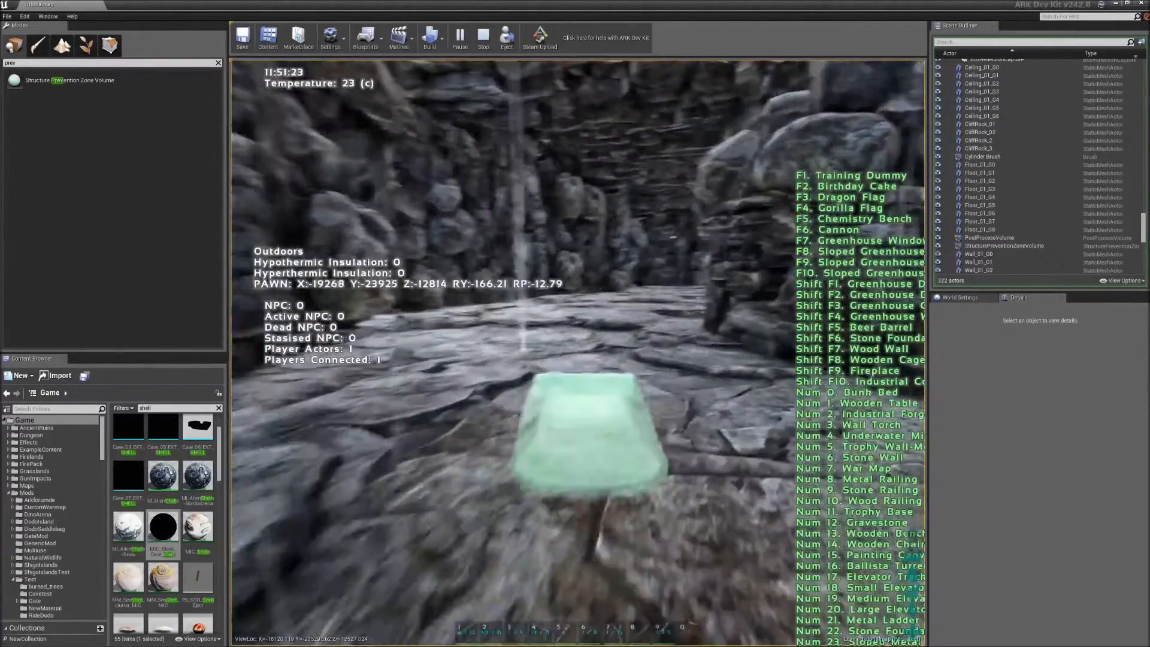
pyautogui.press('w')
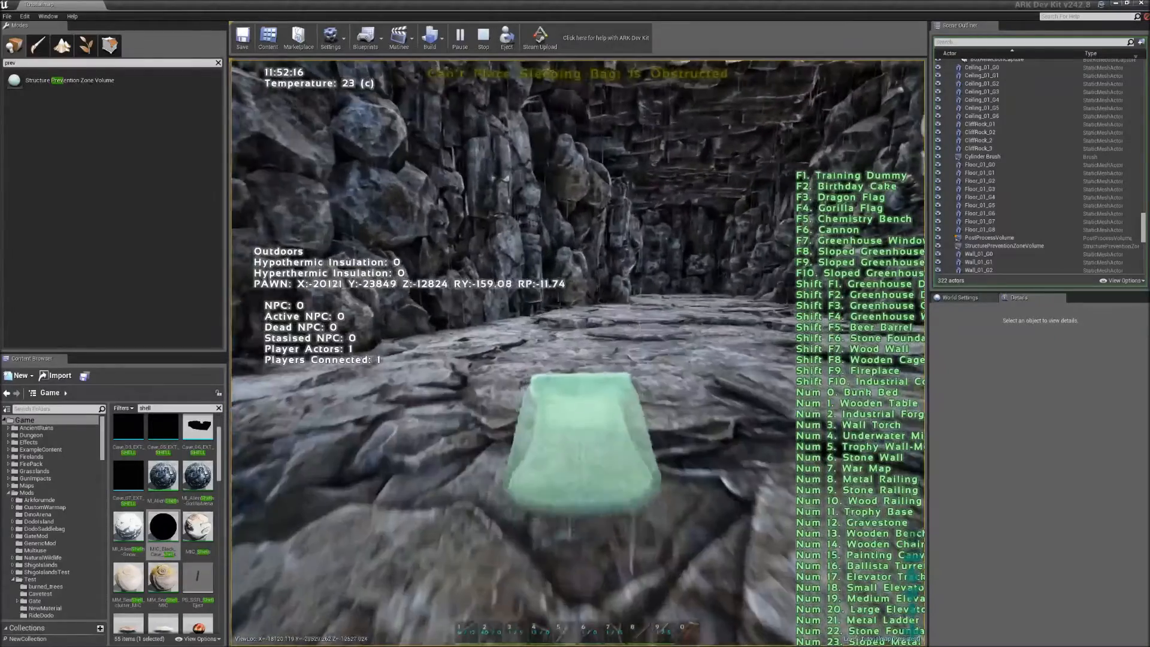
# Continue deeper into the cave and place the sleeping bag on the rock floor
pyautogui.press('s')
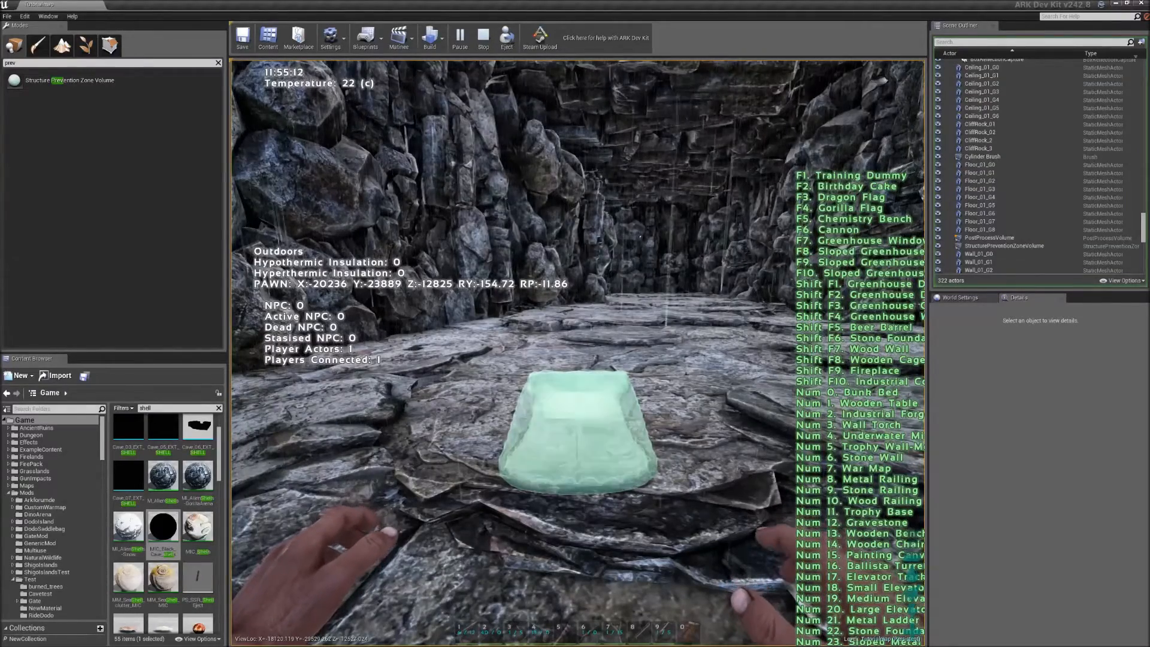
pyautogui.press('w')
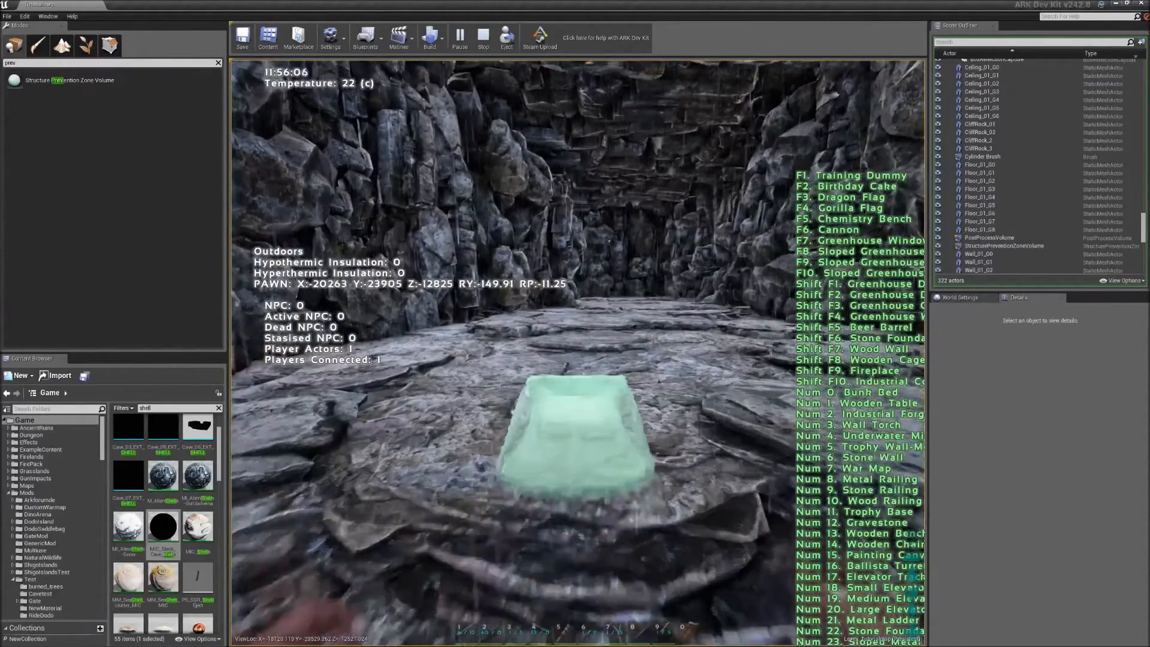
pyautogui.press('w')
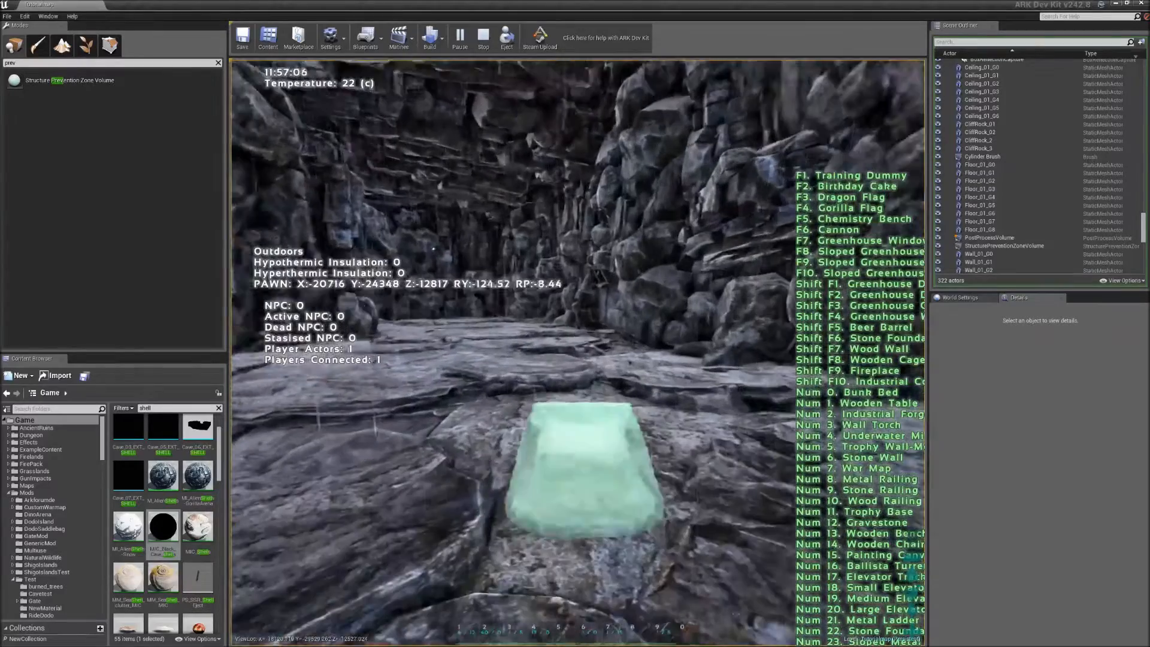
pyautogui.press('w')
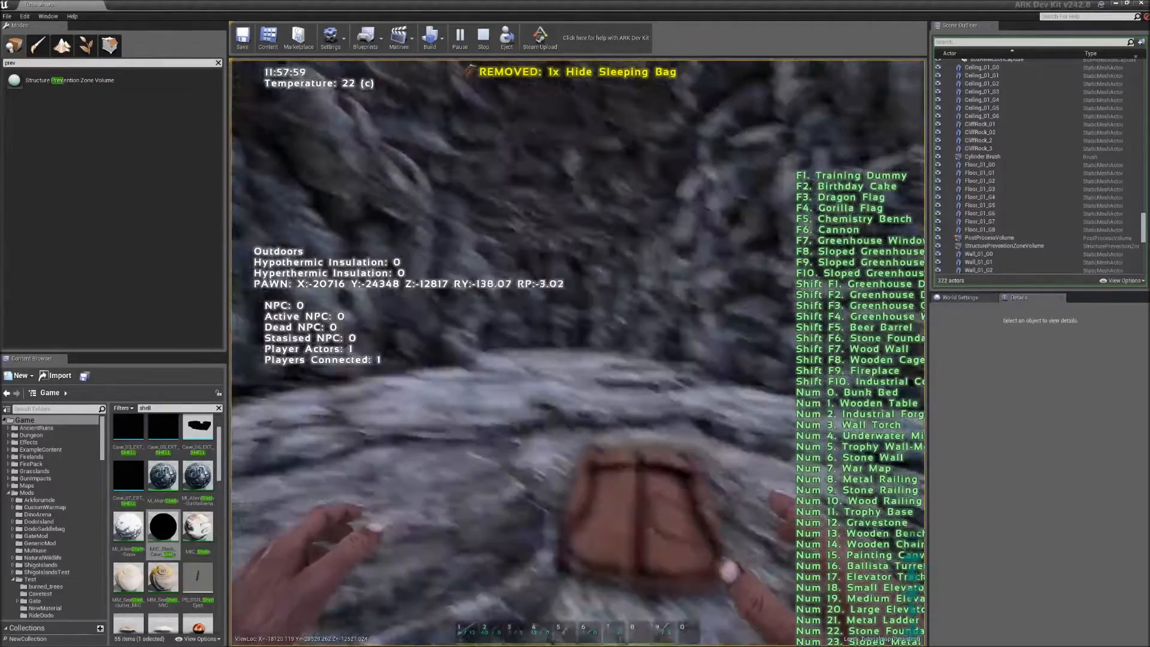
# Walk through the rest of the cave and back to the entrance to inspect its interior, and stop the play session
pyautogui.press('w')
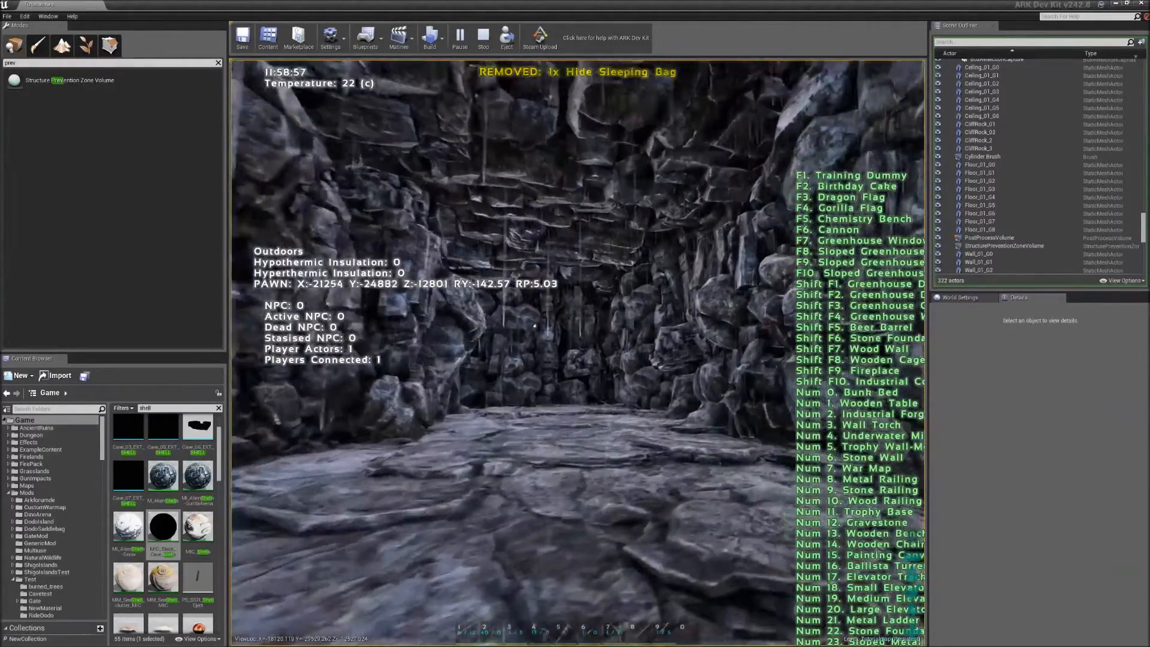
pyautogui.press('w')
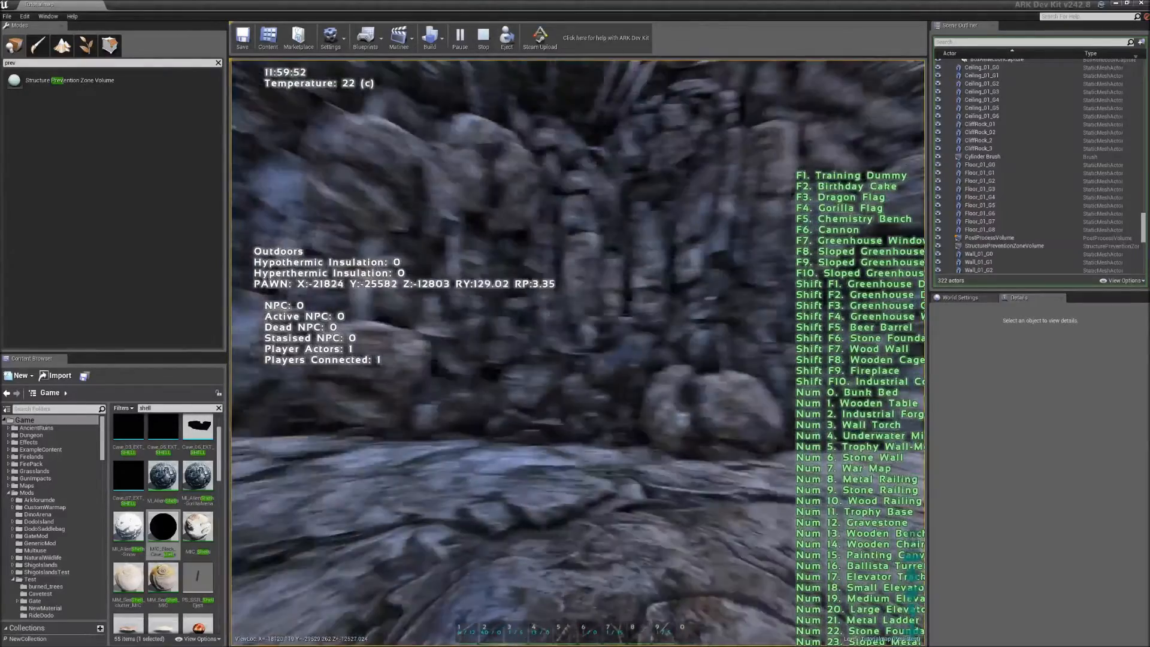
pyautogui.press('w')
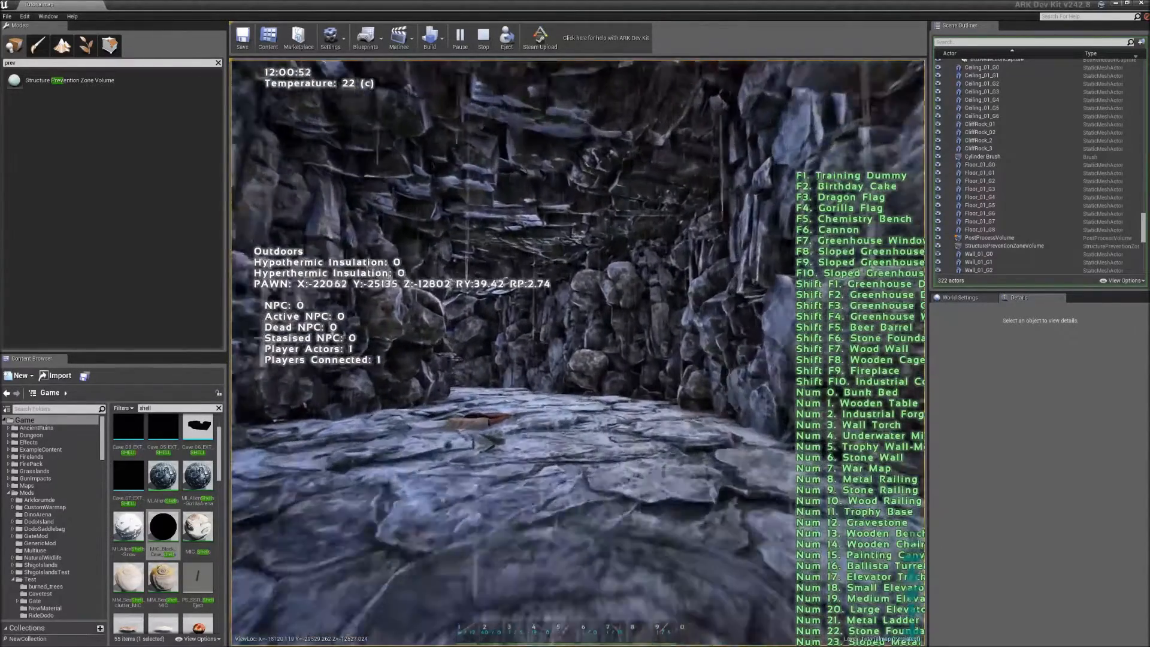
pyautogui.press('w')
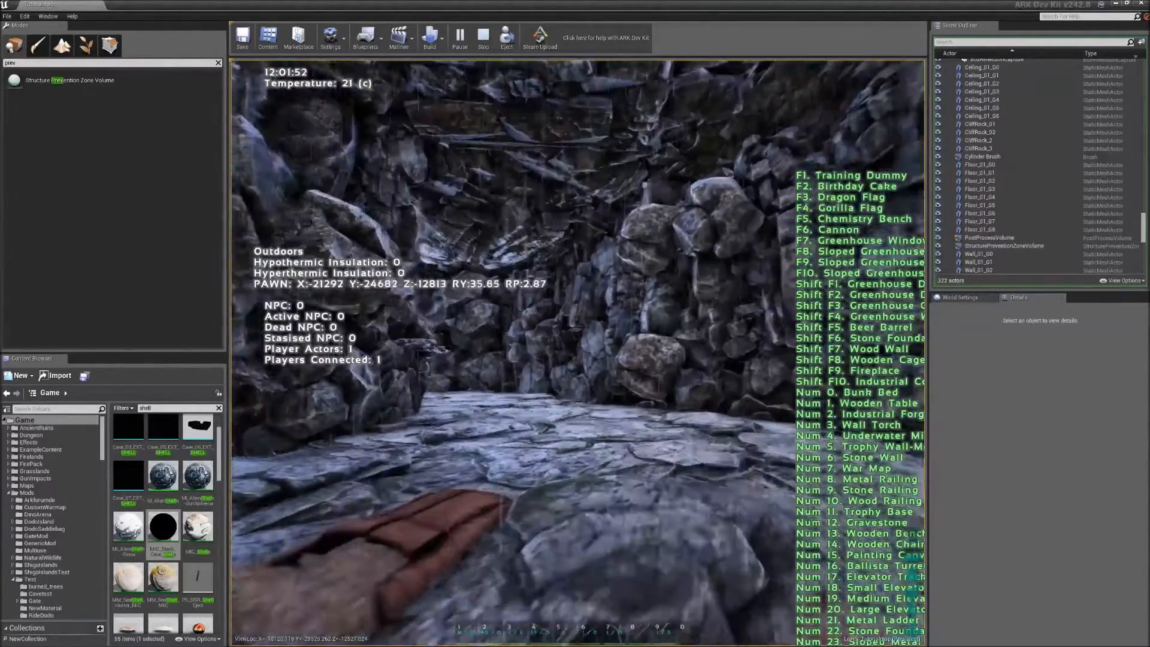
pyautogui.press('w')
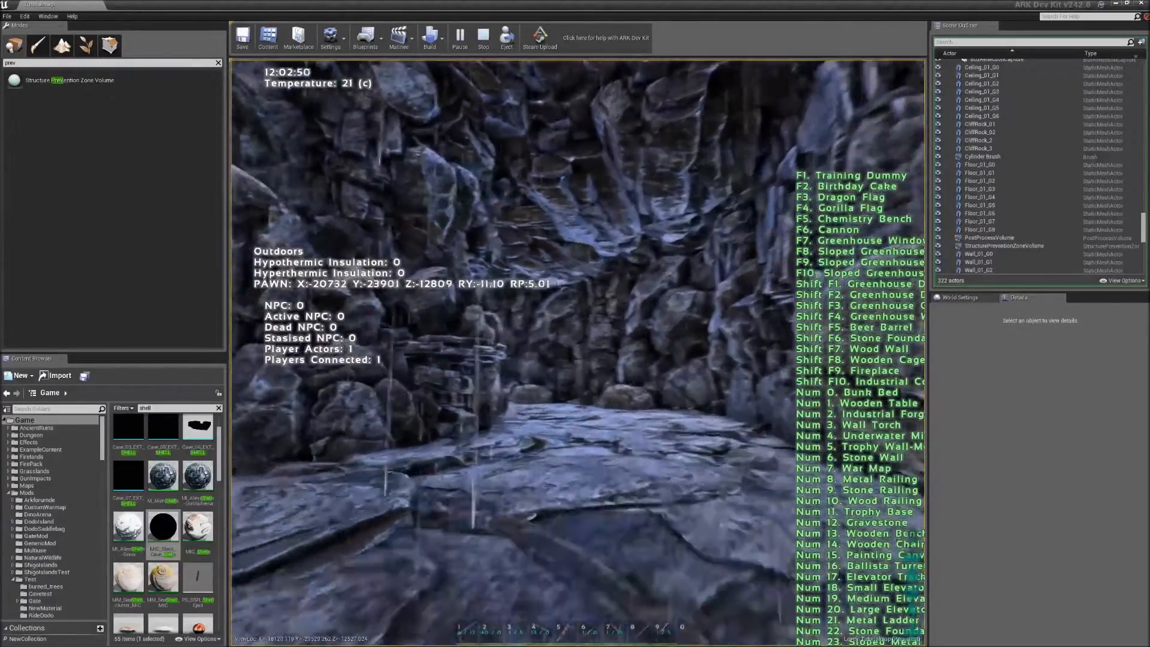
pyautogui.press('w')
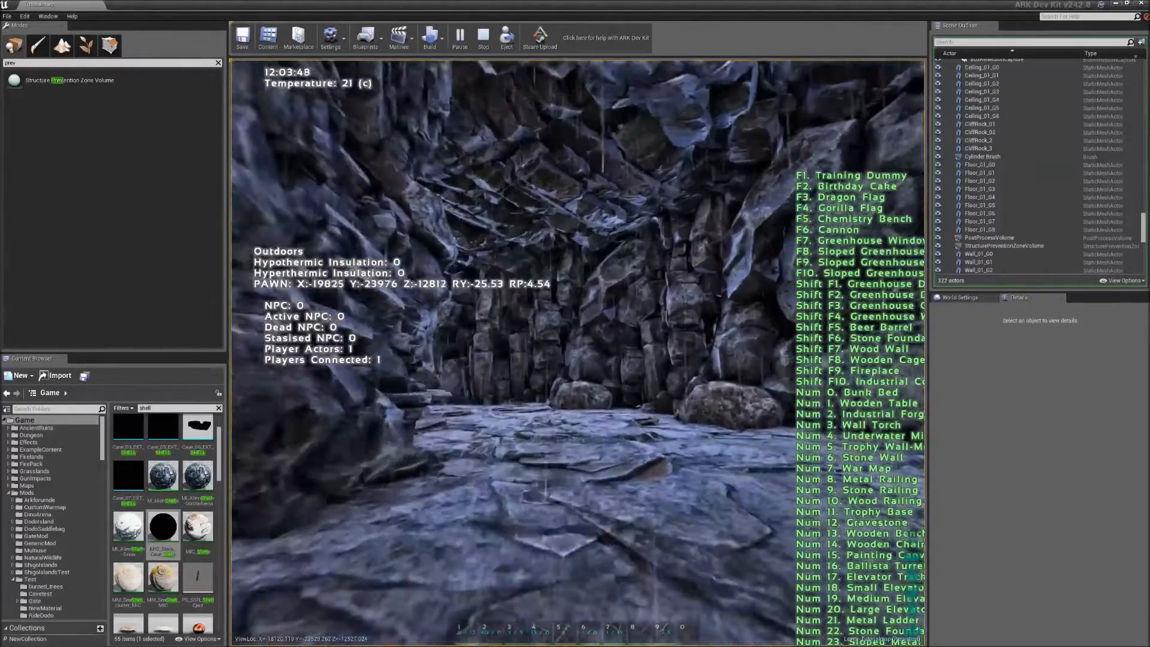
pyautogui.press('w')
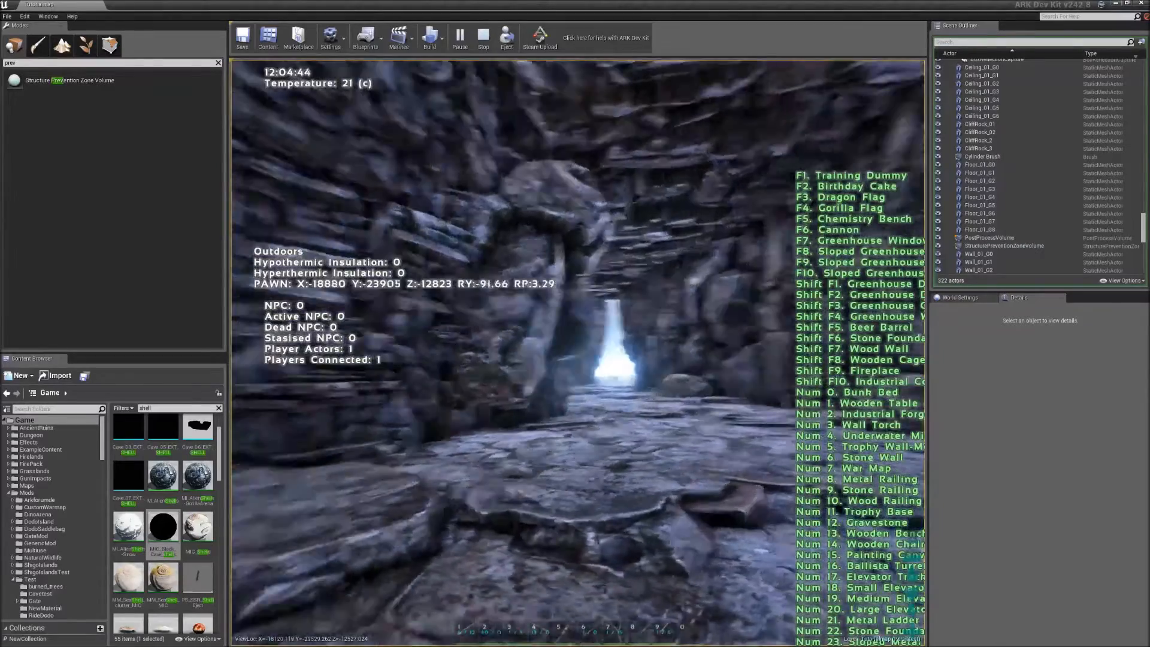
pyautogui.press('w')
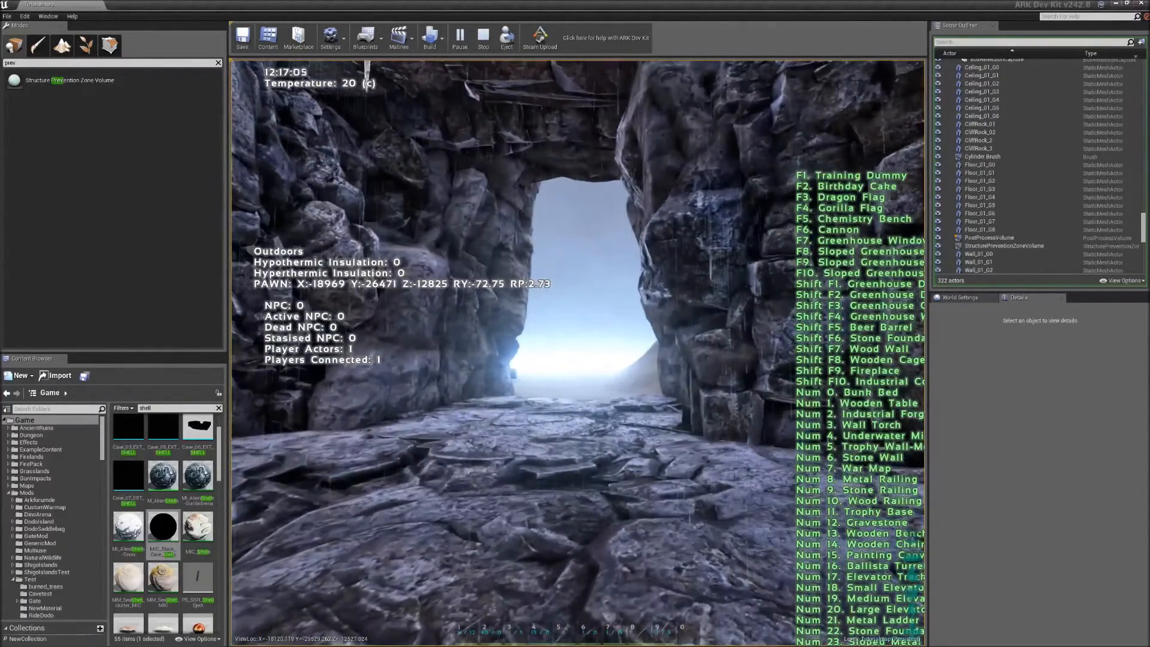
pyautogui.press('Escape')
# Search the placeable actor classes for "post" to find the Post Process Volume
pyautogui.moveTo(583, 351); pyautogui.dragTo(593, 433, button='right')
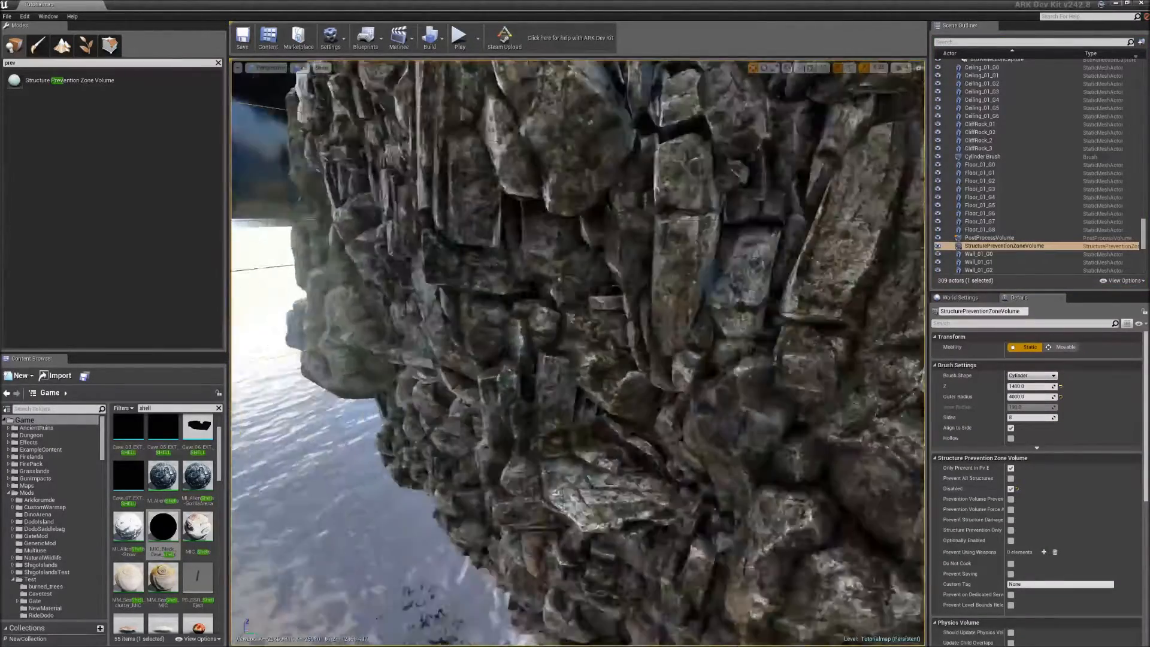
pyautogui.moveTo(578, 352); pyautogui.dragTo(615, 391, button='right')
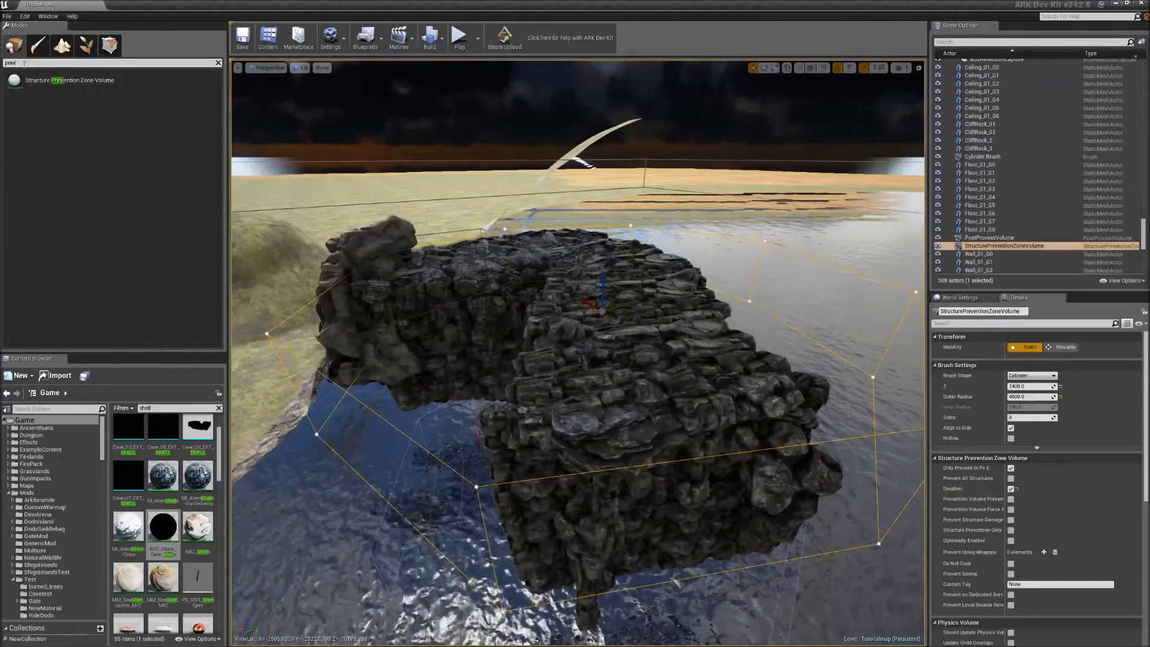
pyautogui.press('BackSpace')
pyautogui.press('BackSpace')
pyautogui.press('BackSpace')
pyautogui.press('BackSpace')
pyautogui.write('post')
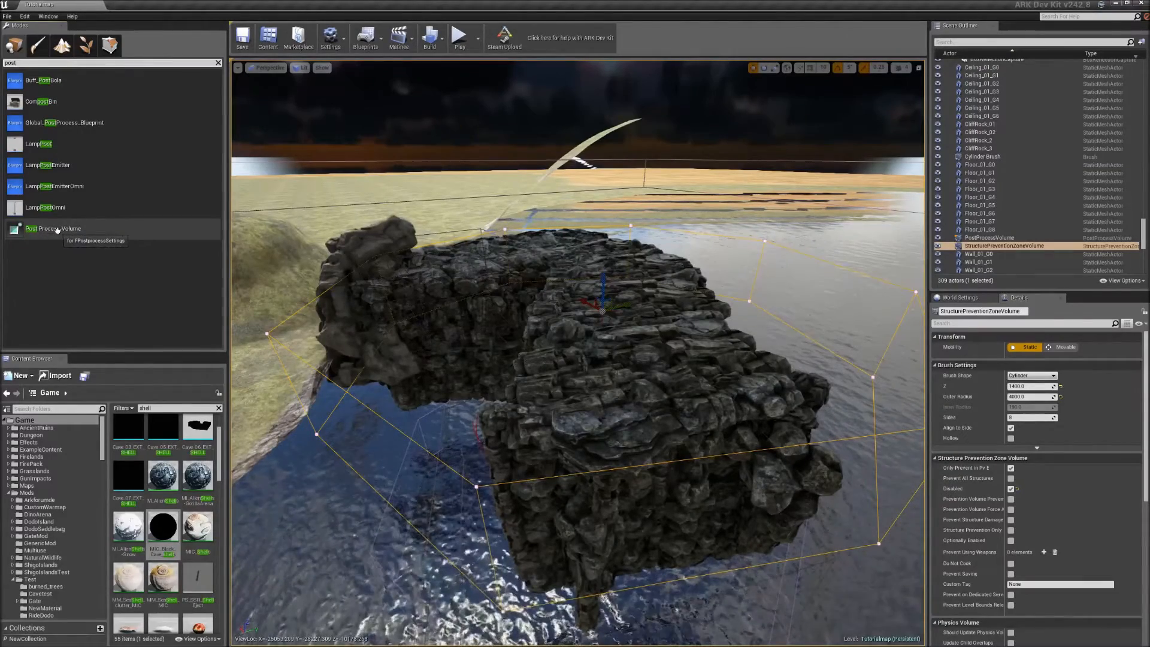
# Raise the post process volume in the front view until it encloses the cave, and check its boundary at the entrance
pyautogui.click(997, 239)
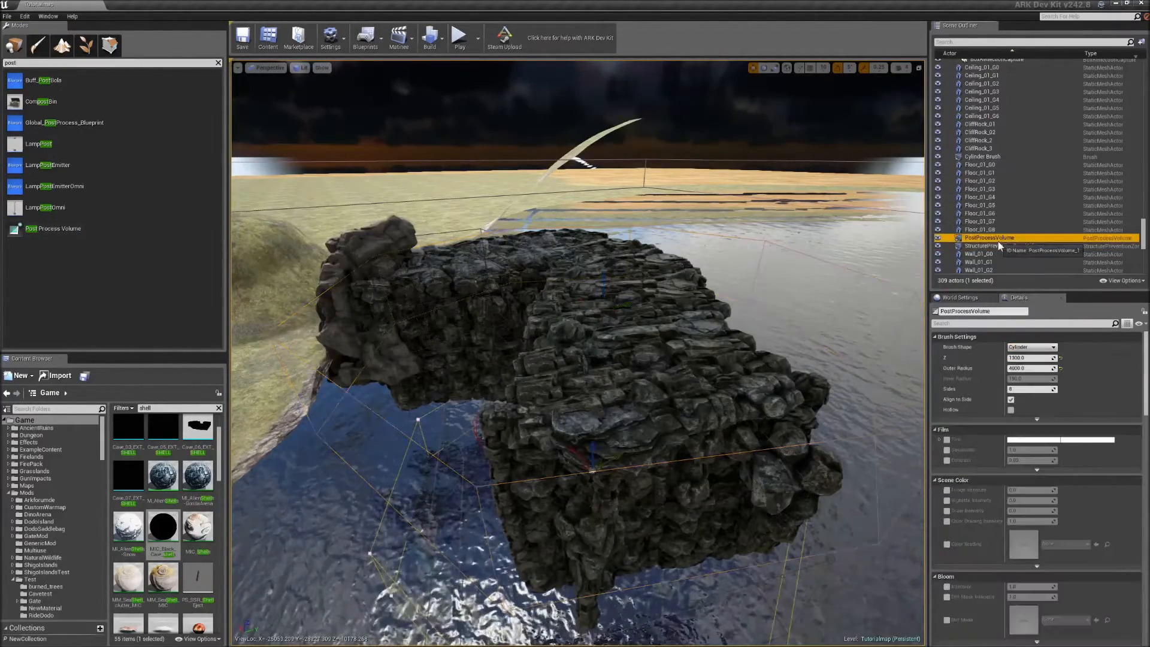
pyautogui.click(919, 68)
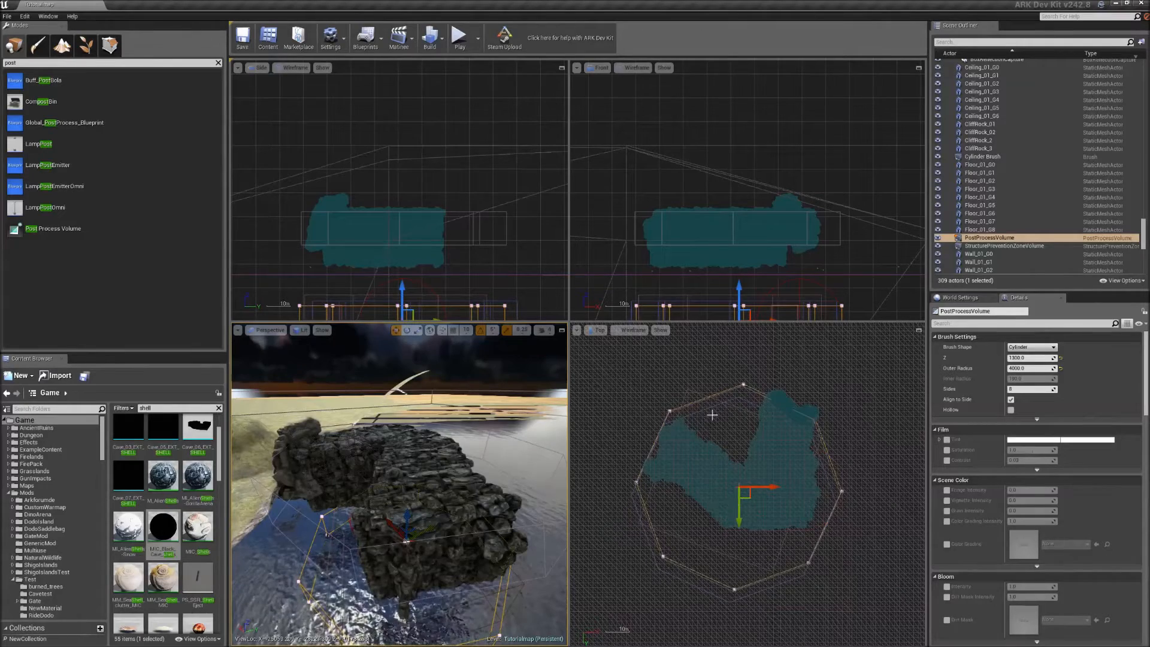
pyautogui.moveTo(735, 281); pyautogui.dragTo(742, 193)
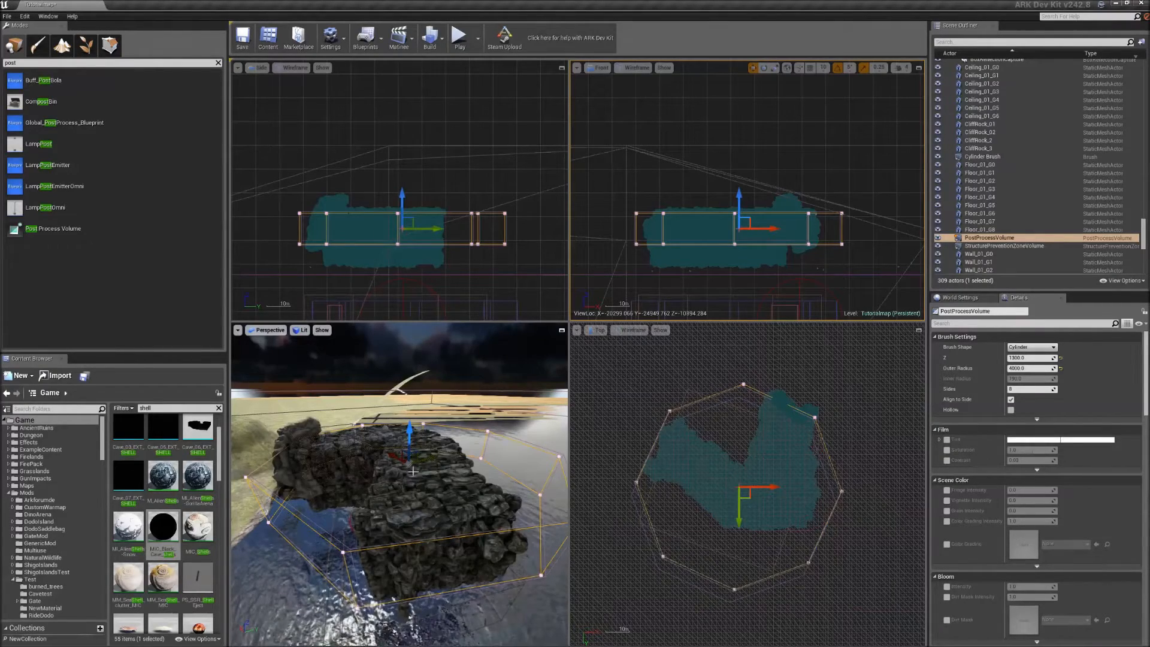
pyautogui.click(561, 331)
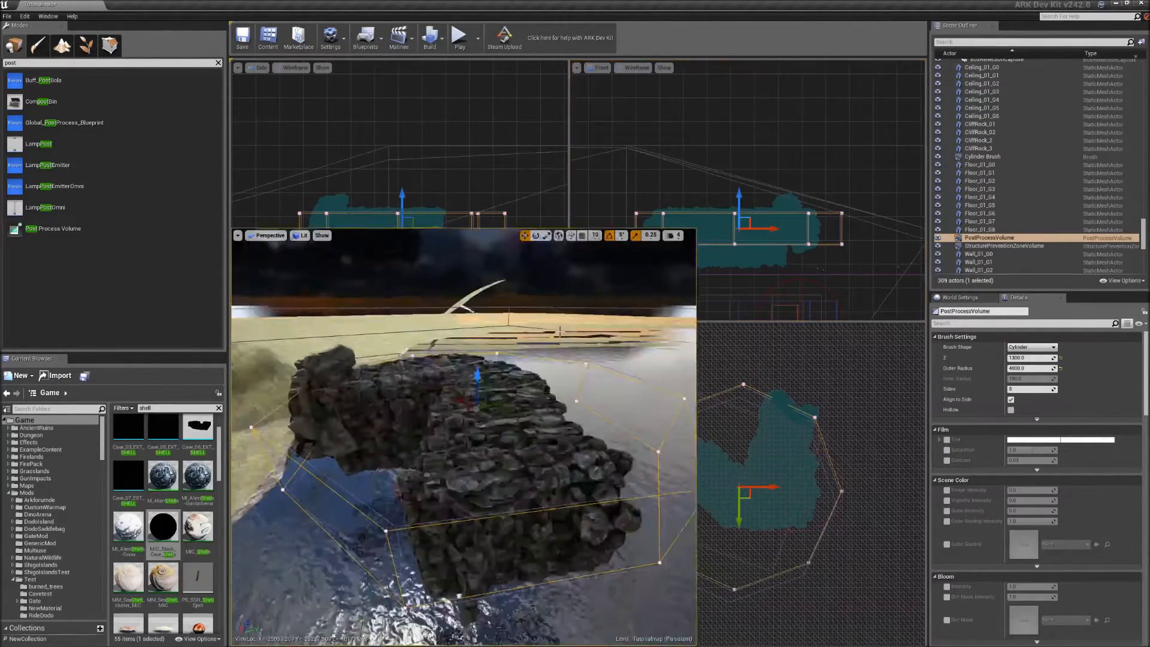
pyautogui.moveTo(561, 331); pyautogui.dragTo(396, 313, button='right')
pyautogui.press('w')
pyautogui.moveTo(503, 295); pyautogui.dragTo(545, 294, button='right')
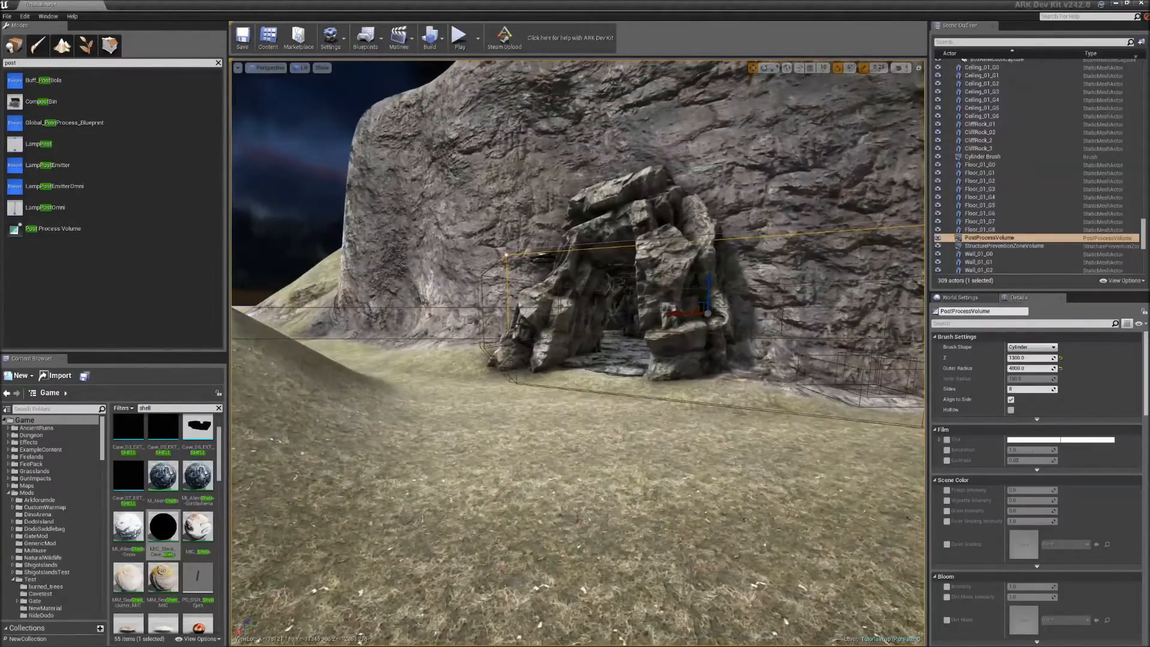
# Open the OnPostProcessVolumeEntered event of the cave's post process volume in the level blueprint
pyautogui.click(991, 246)
pyautogui.click(991, 238)
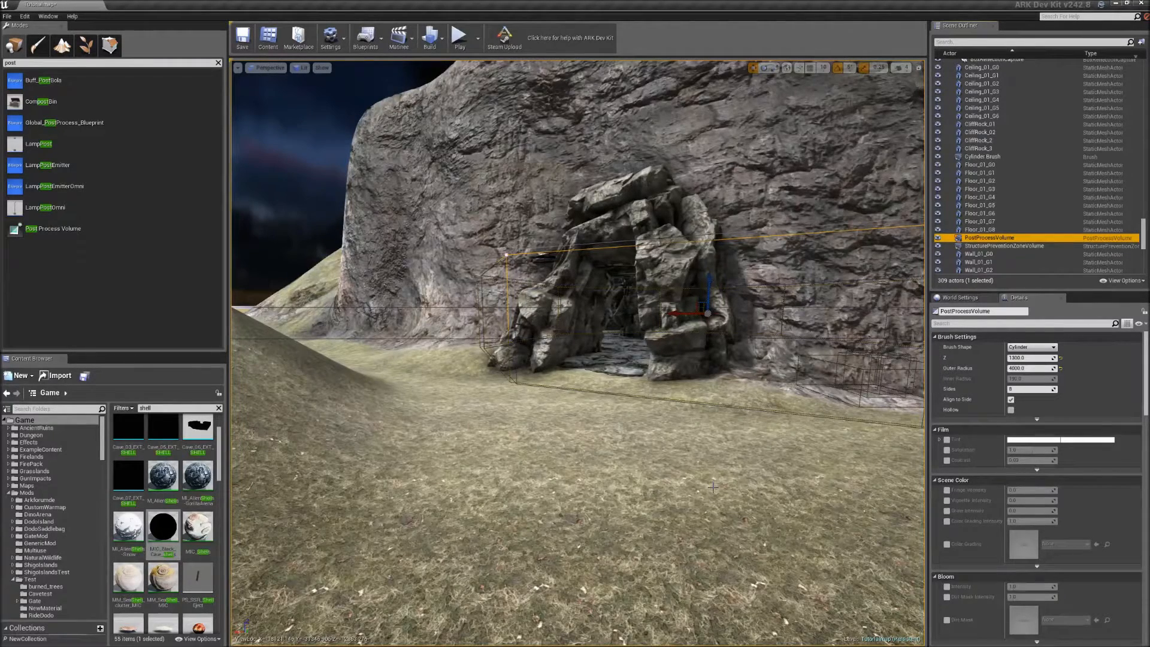
pyautogui.rightClick(992, 242)
pyautogui.click(976, 243)
pyautogui.rightClick(976, 243)
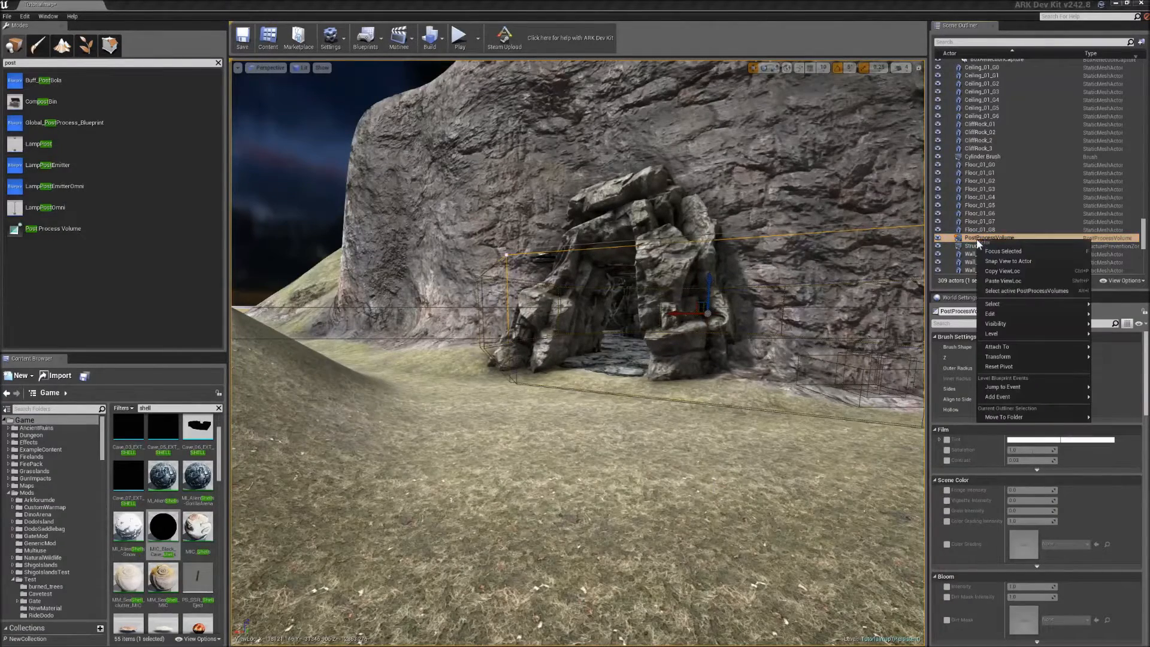
pyautogui.moveTo(1010, 398)
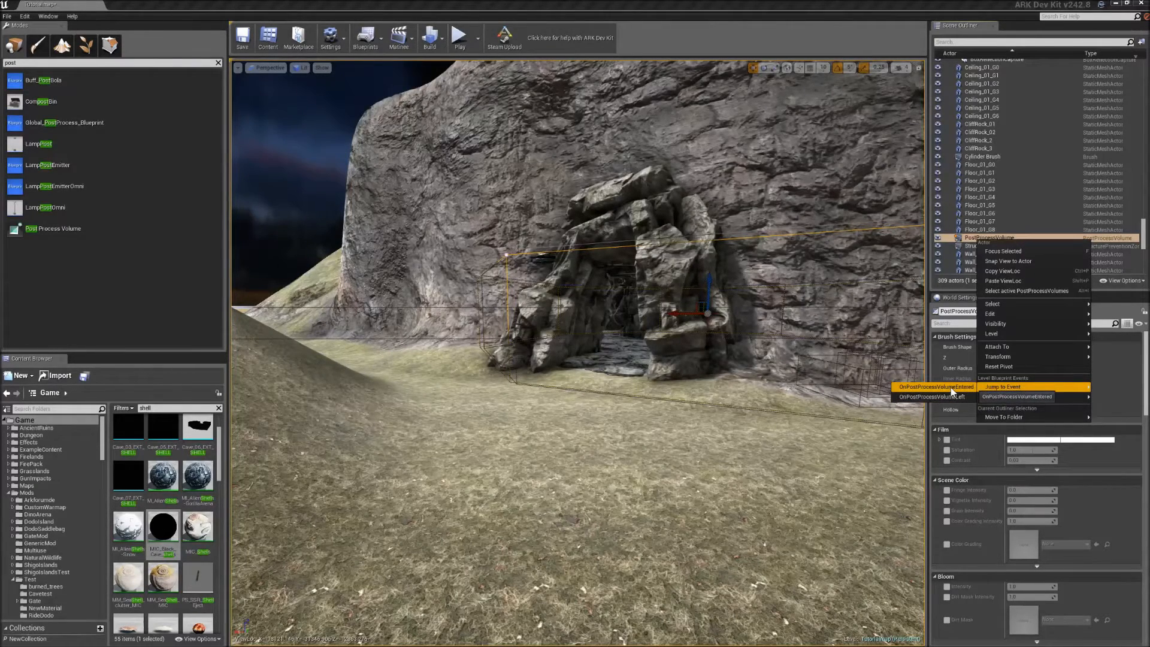
pyautogui.click(951, 387)
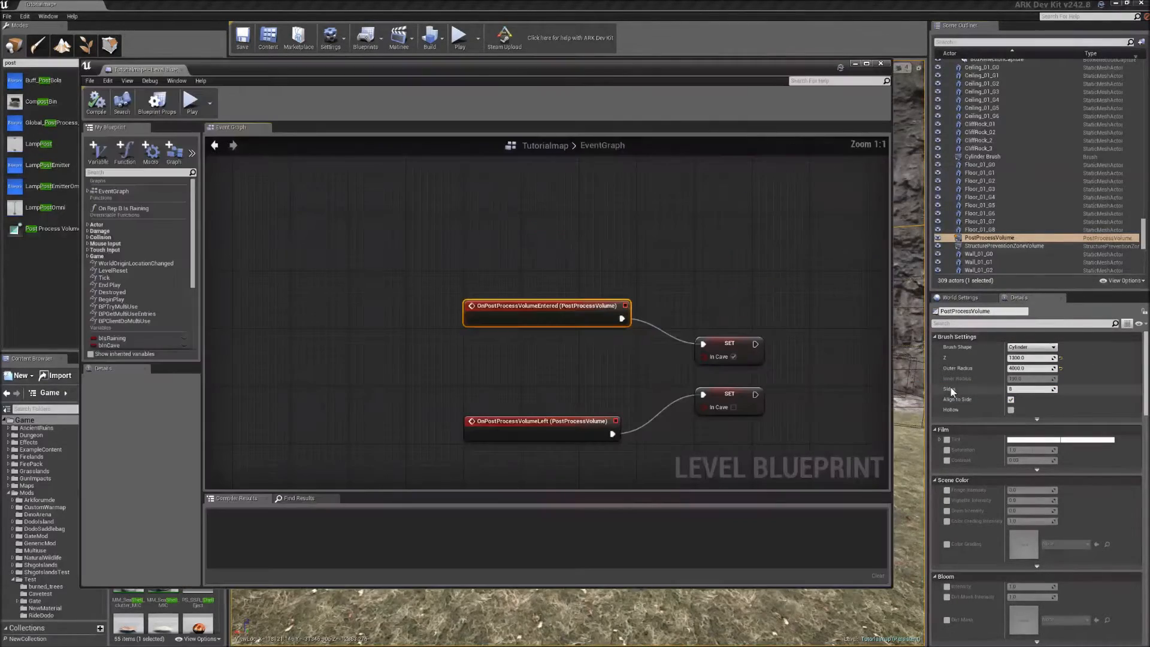
# Look over the level blueprint's event graph, including the weather systems and boss toggles, and return to the volume's entered and left events
pyautogui.scroll(-12, 715, 238)
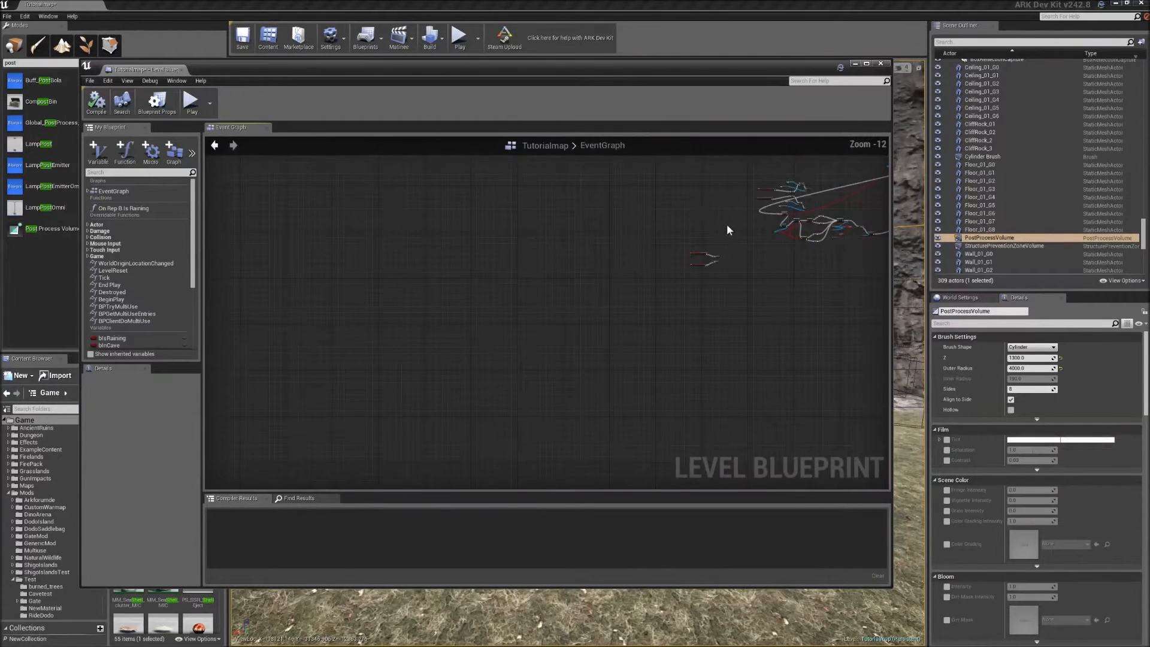
pyautogui.moveTo(727, 224); pyautogui.dragTo(375, 419, button='right')
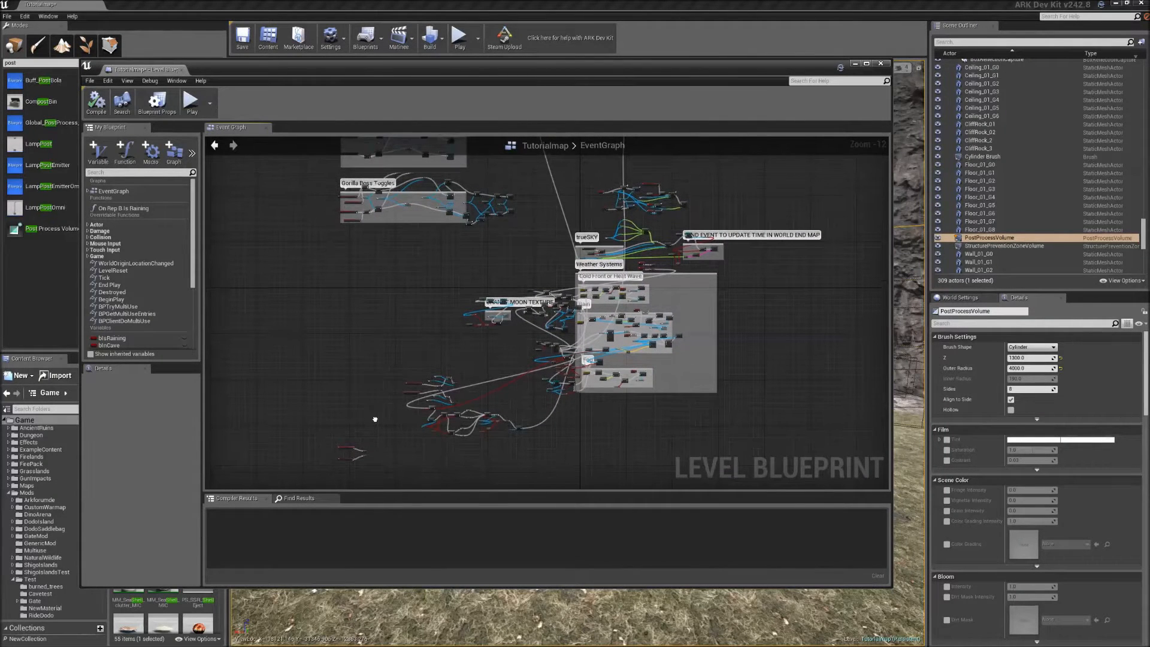
pyautogui.moveTo(508, 239); pyautogui.dragTo(527, 397, button='right')
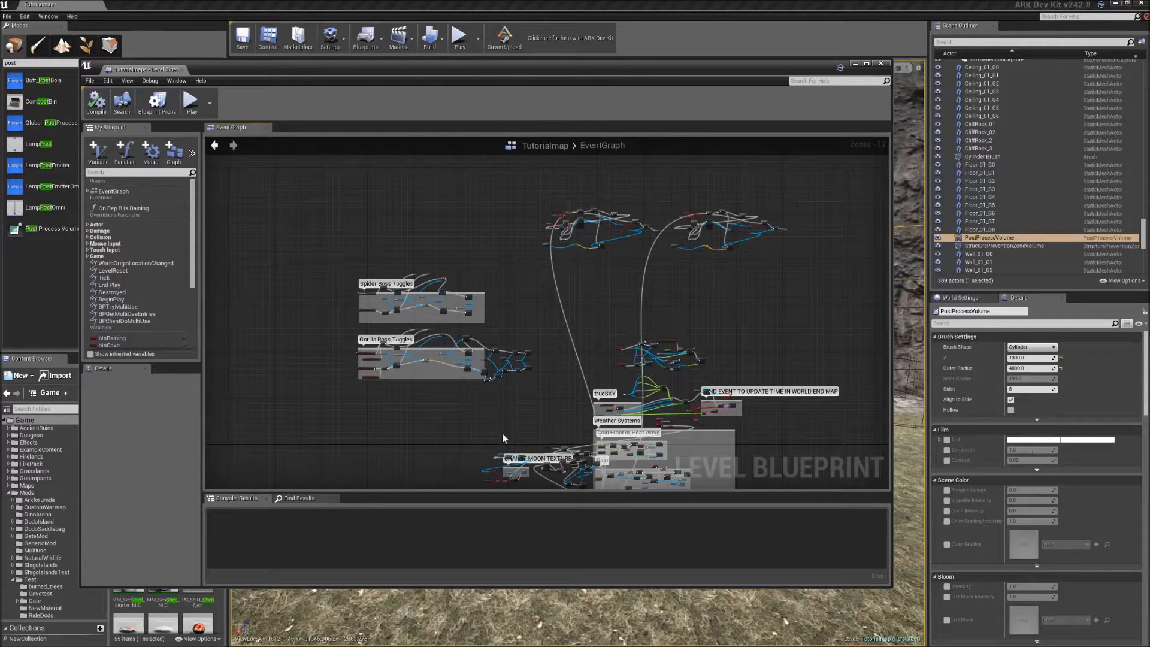
pyautogui.moveTo(547, 390); pyautogui.dragTo(578, 364, button='right')
pyautogui.scroll(10, 578, 364)
pyautogui.moveTo(548, 359); pyautogui.dragTo(688, 356, button='right')
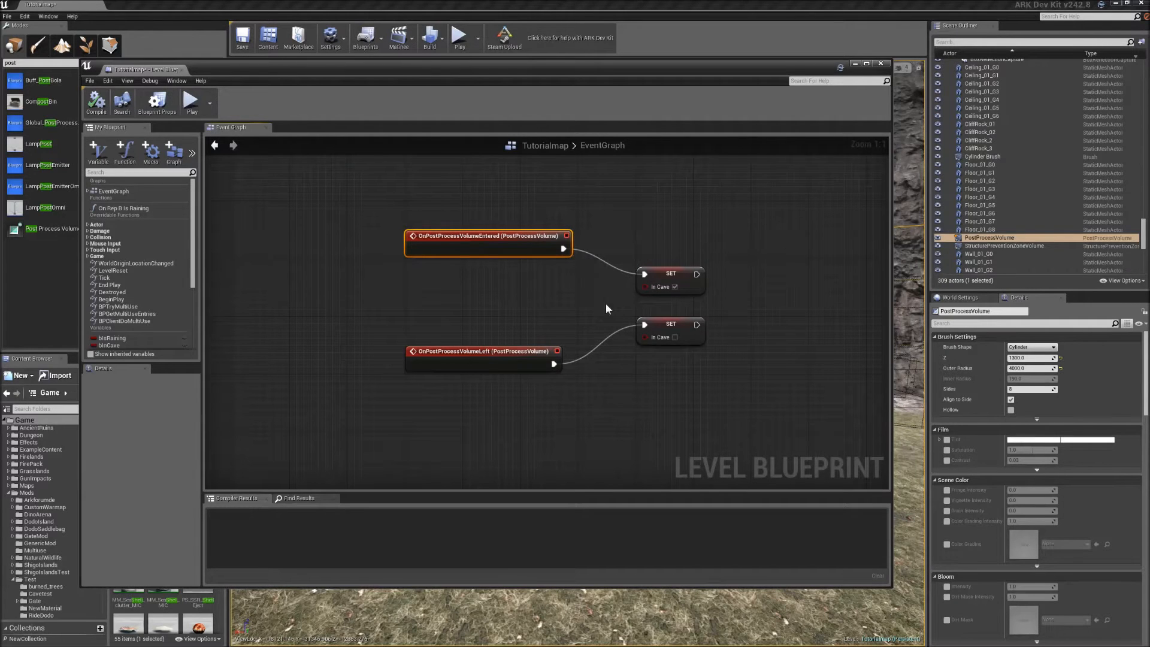
pyautogui.moveTo(670, 250); pyautogui.dragTo(636, 283, button='right')
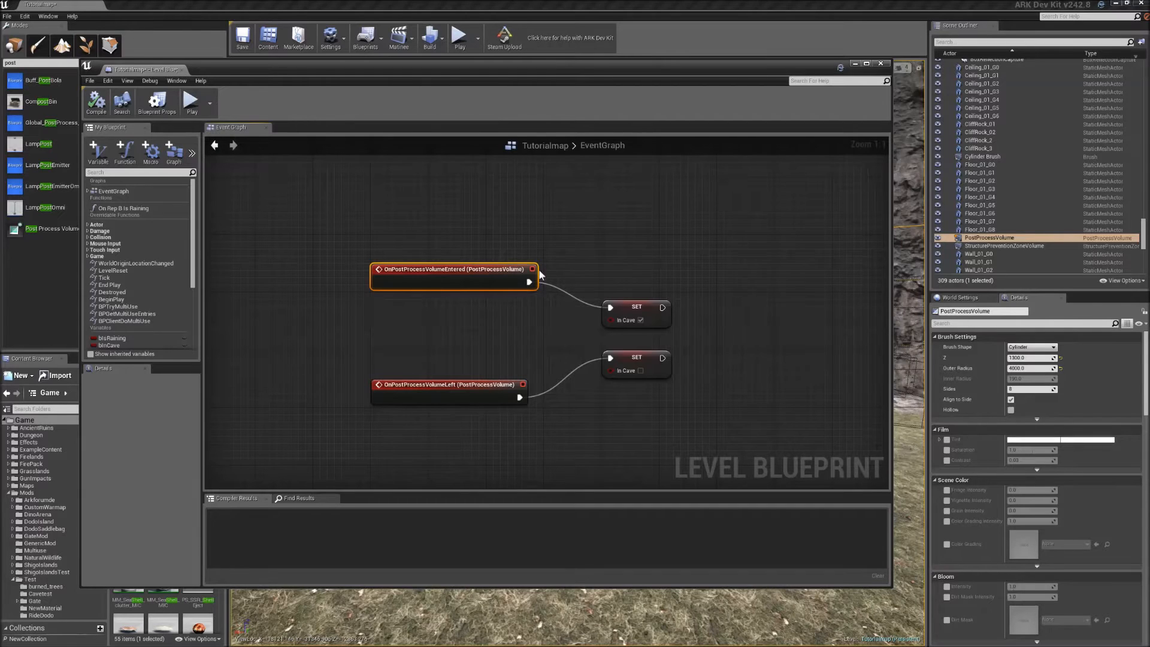
# Add a trial Set node for the In Cave variable to the event graph, and delete it
pyautogui.scroll(-5, 138, 270)
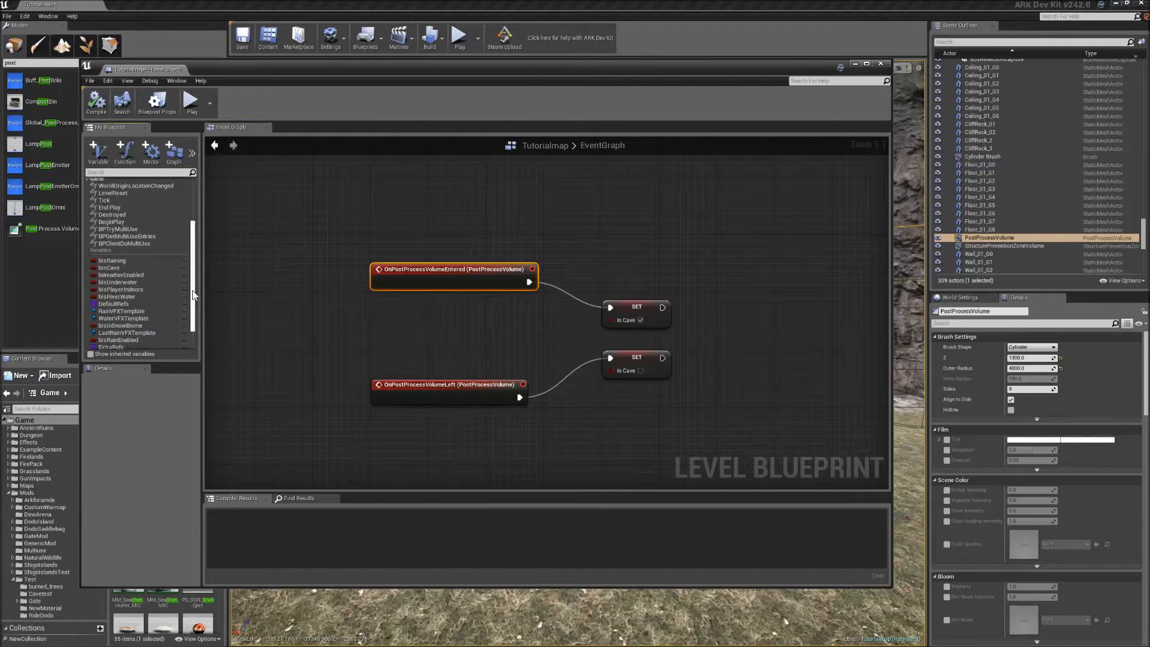
pyautogui.click(113, 256)
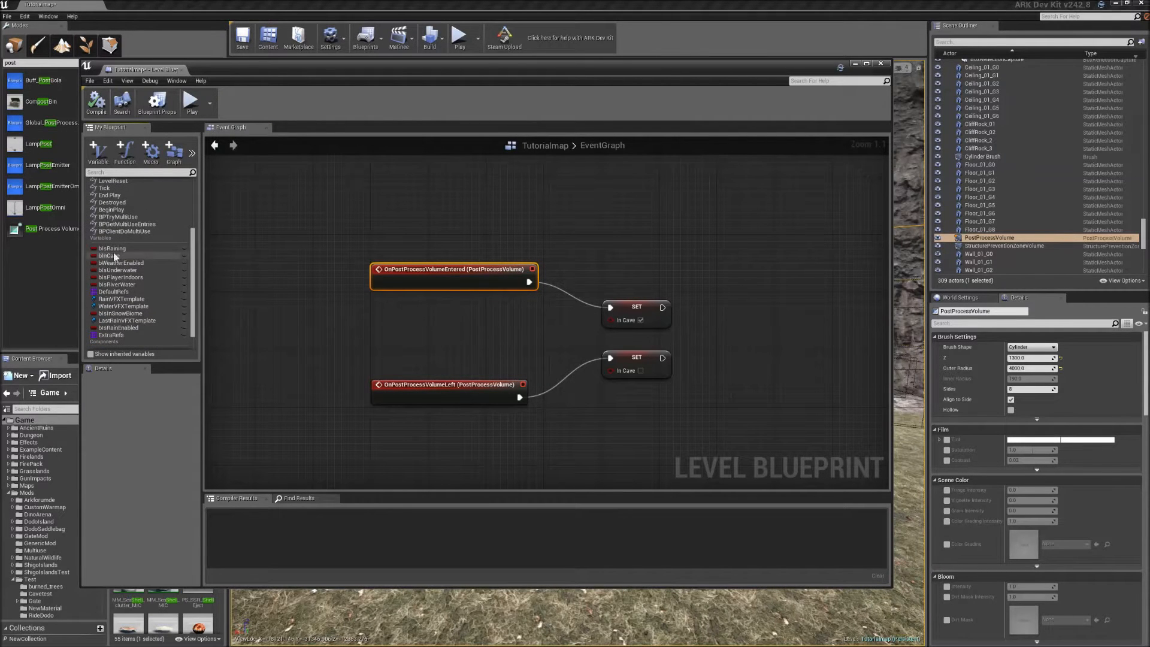
pyautogui.moveTo(112, 255); pyautogui.dragTo(653, 225)
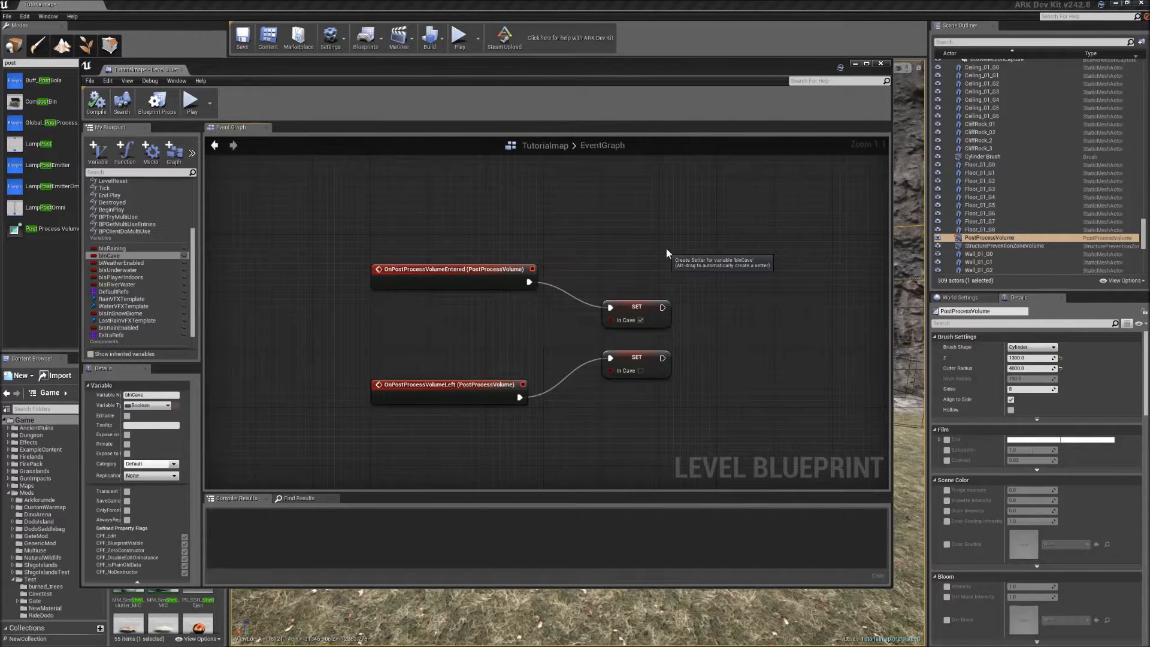
pyautogui.click(667, 252)
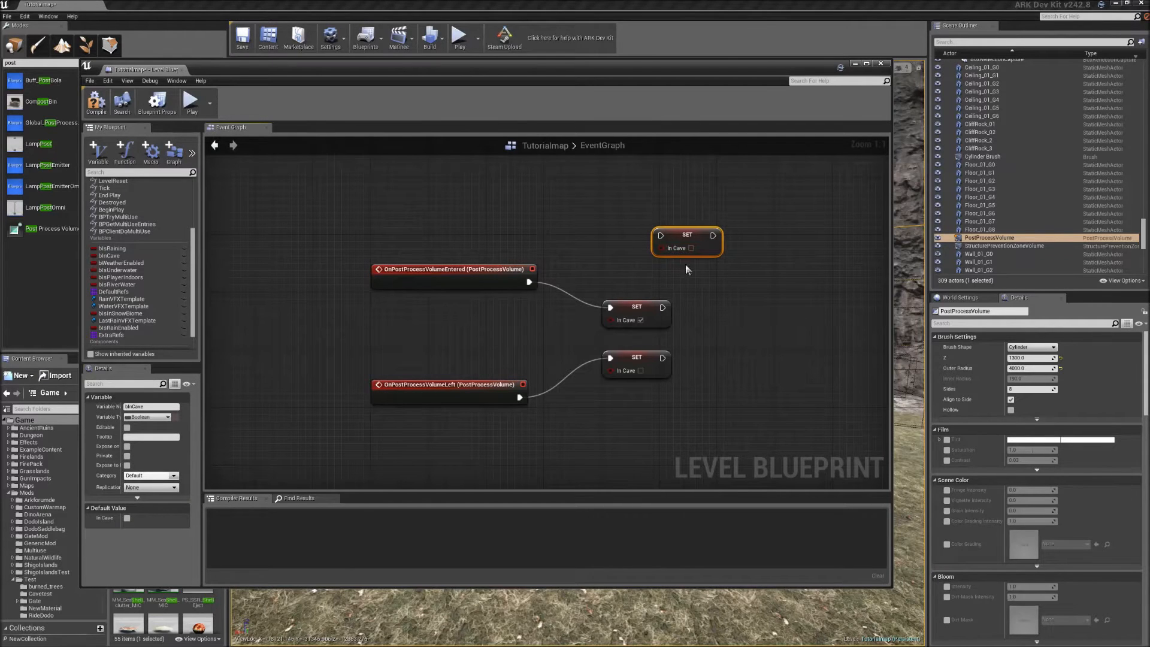
pyautogui.click(691, 247)
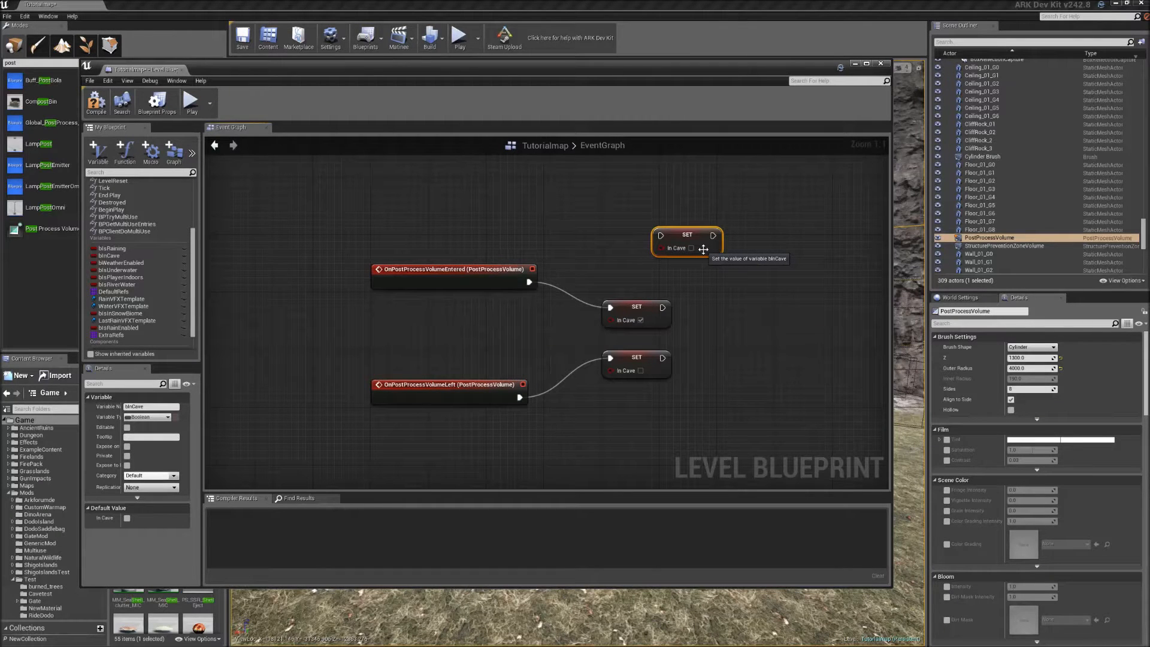
pyautogui.press('Delete')
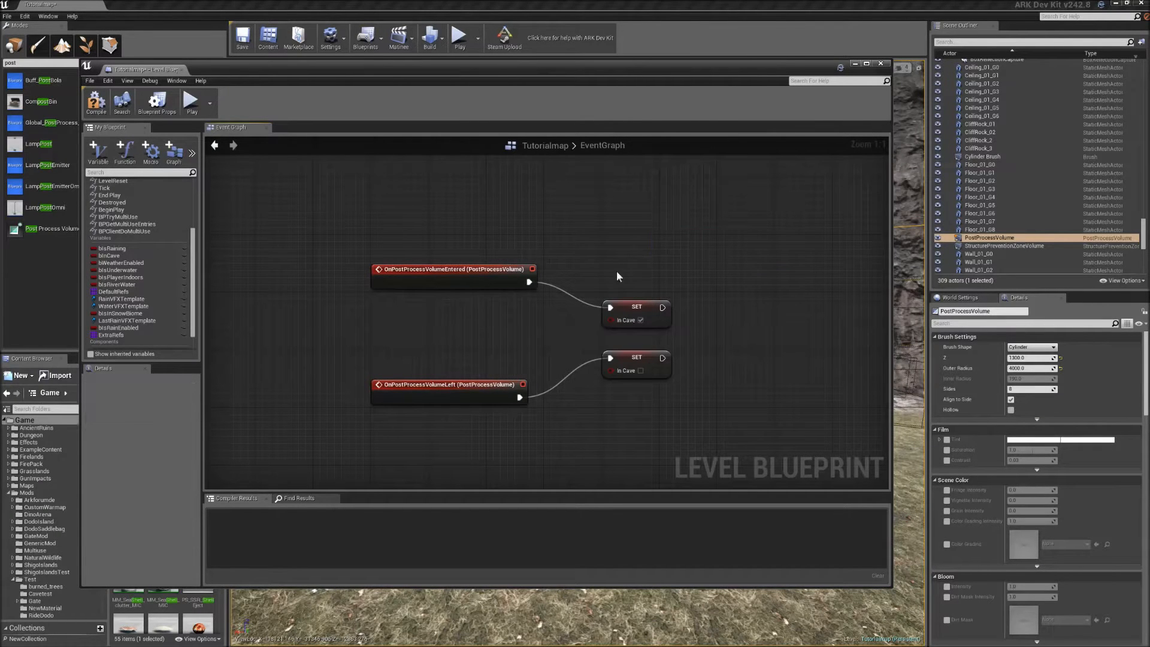
# Compile the level blueprint and close it
pyautogui.click(97, 103)
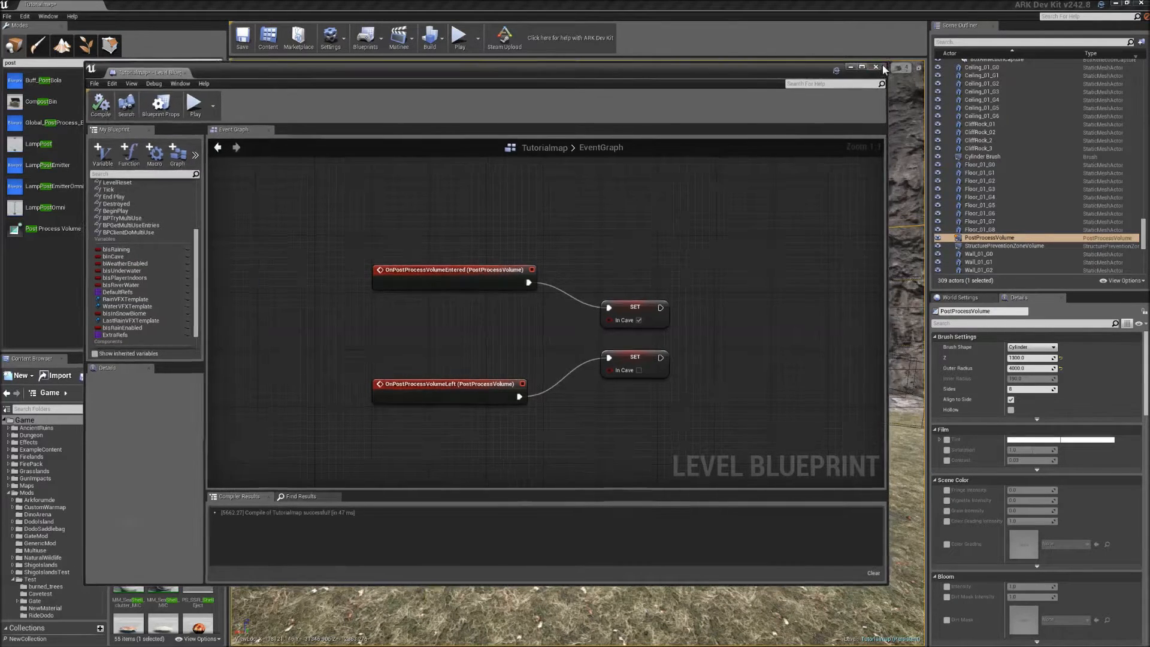
pyautogui.click(880, 62)
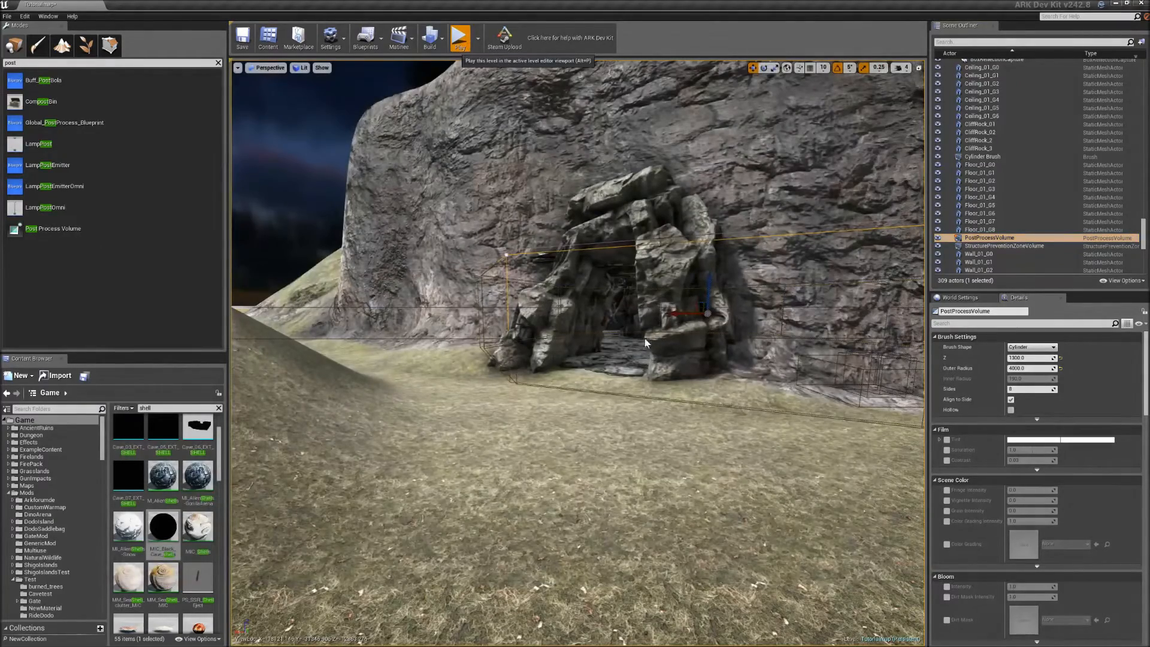
# Start a play session and walk across the grass up to the cave entrance to observe the weather outside
pyautogui.hotkey('alt', 'p')
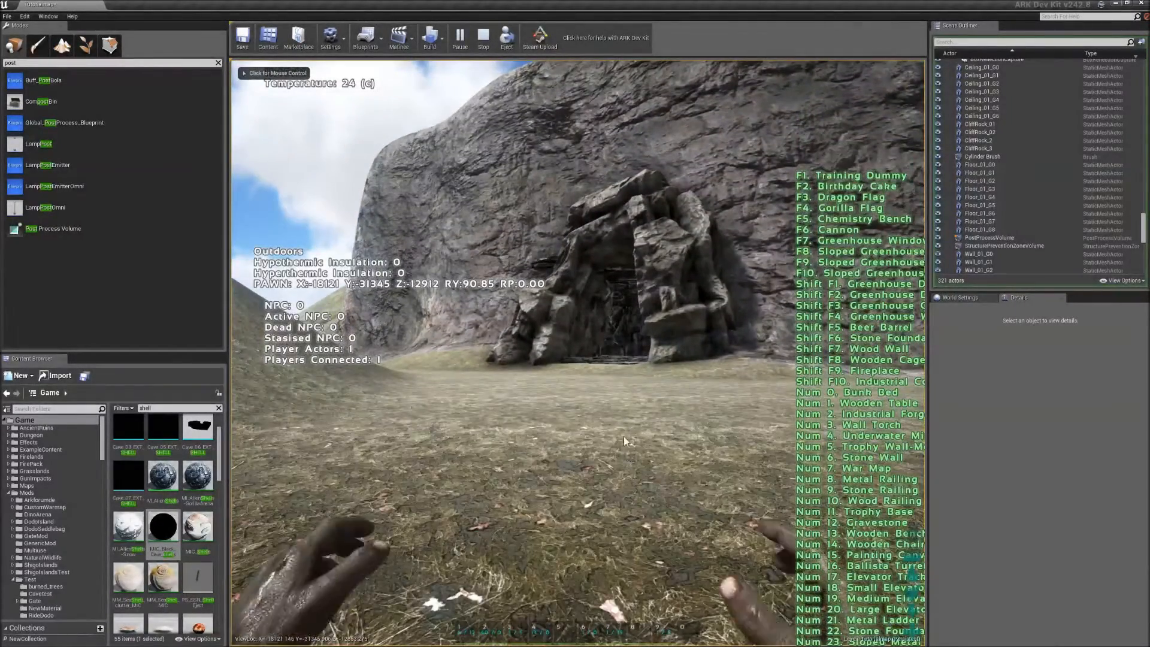
pyautogui.click(624, 436)
pyautogui.click(577, 353)
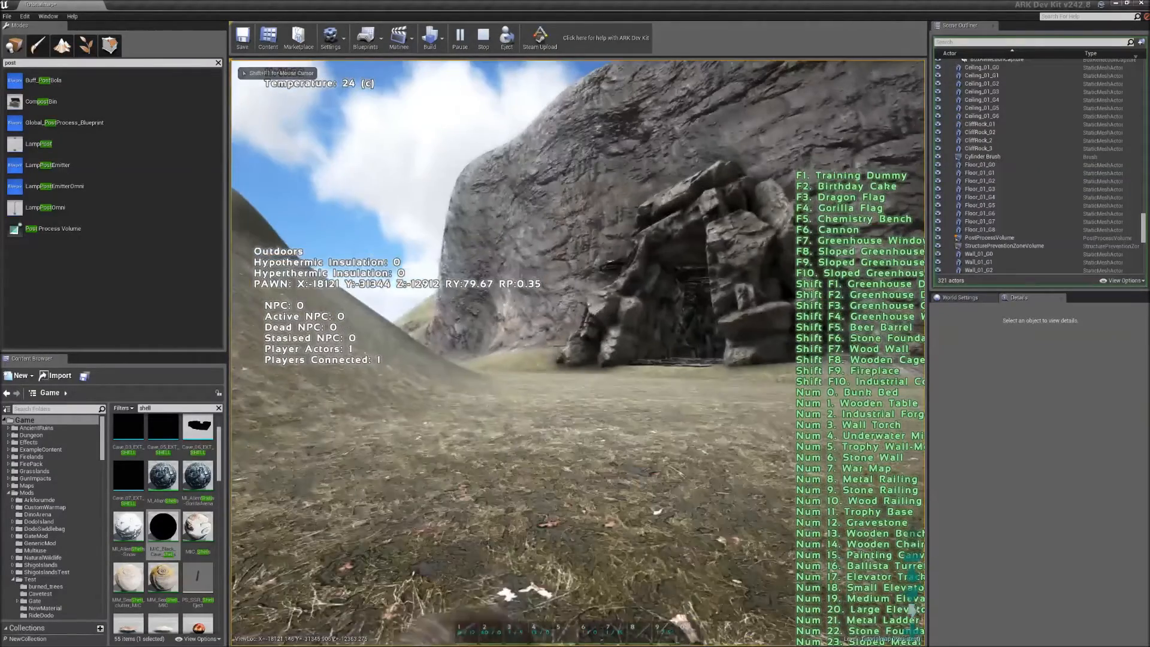
pyautogui.press('w')
pyautogui.press('w')
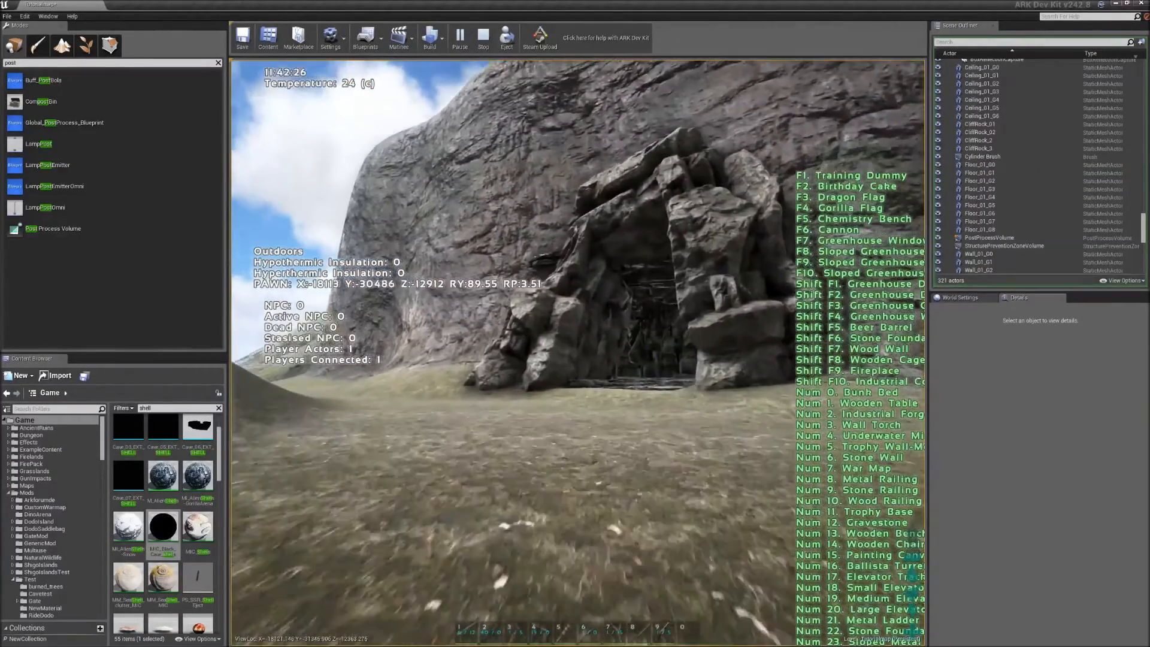
pyautogui.press('w')
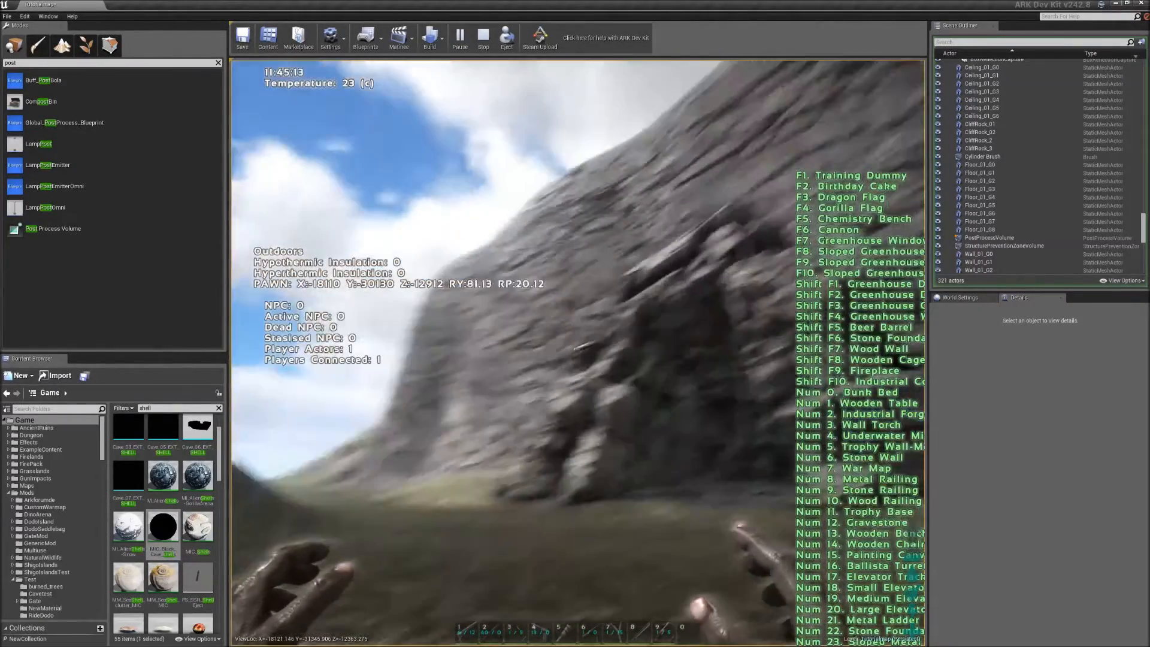
pyautogui.press('w')
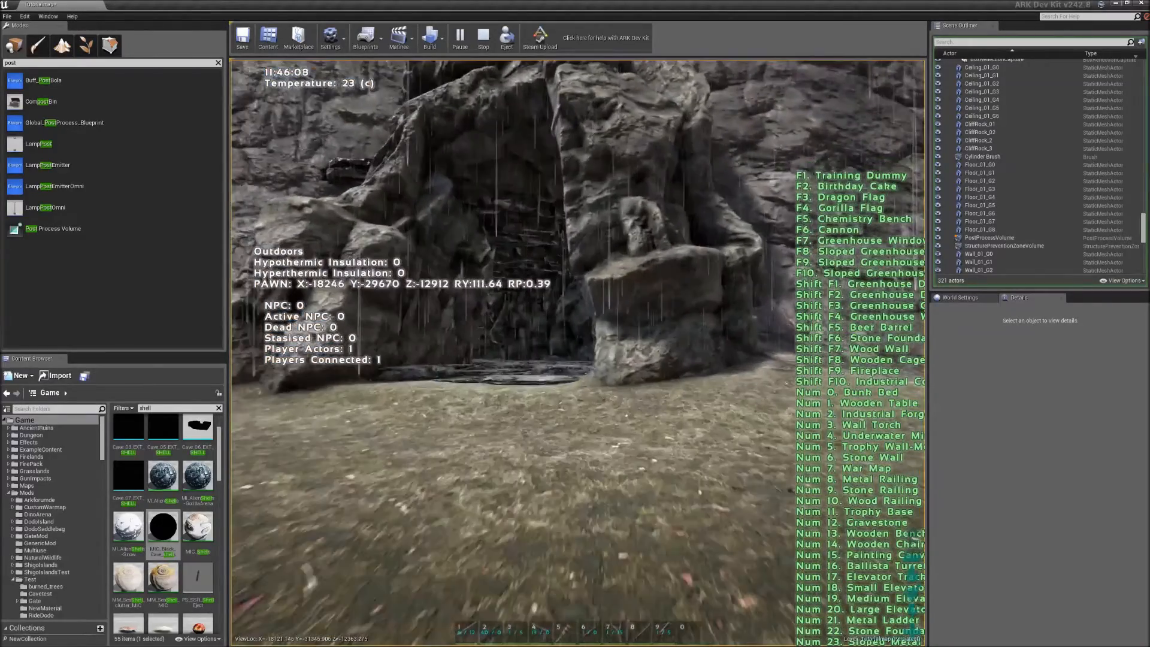
pyautogui.press('w')
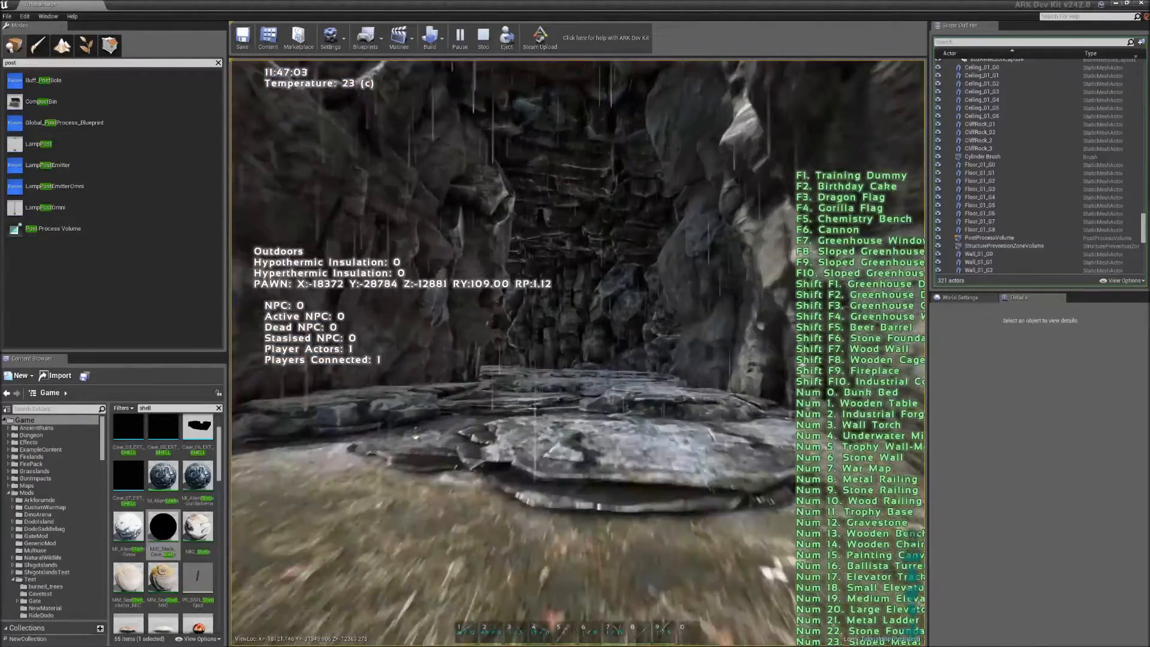
# Walk through the cave and back outside to compare the rain inside and in front of the entrance
pyautogui.press('w')
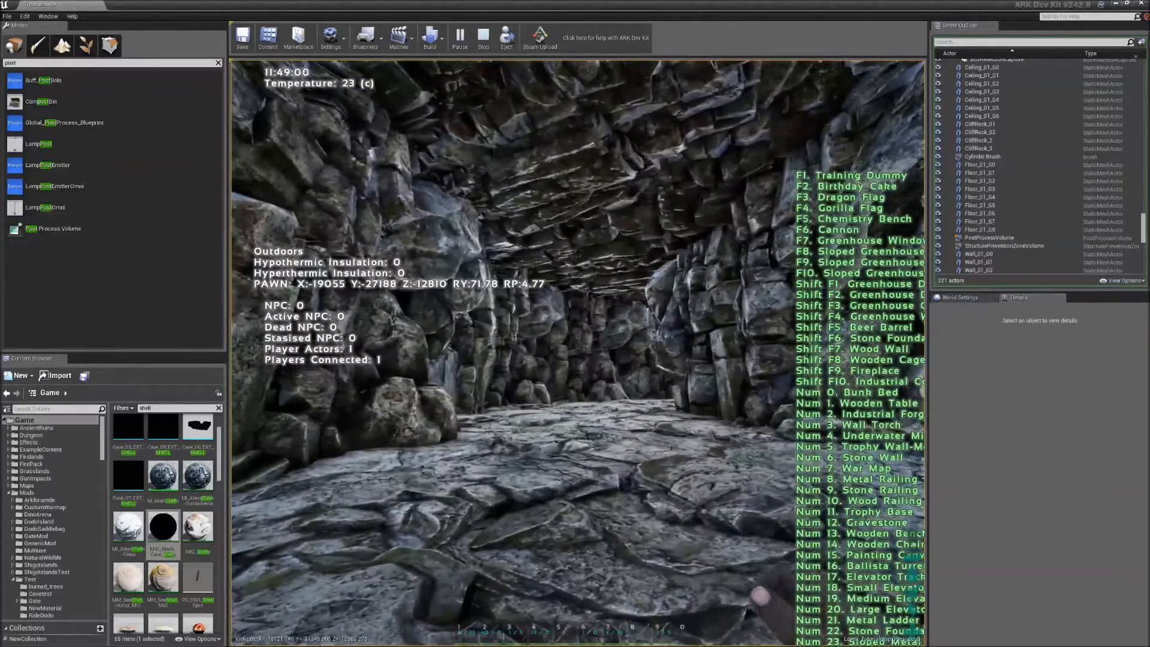
pyautogui.press('w')
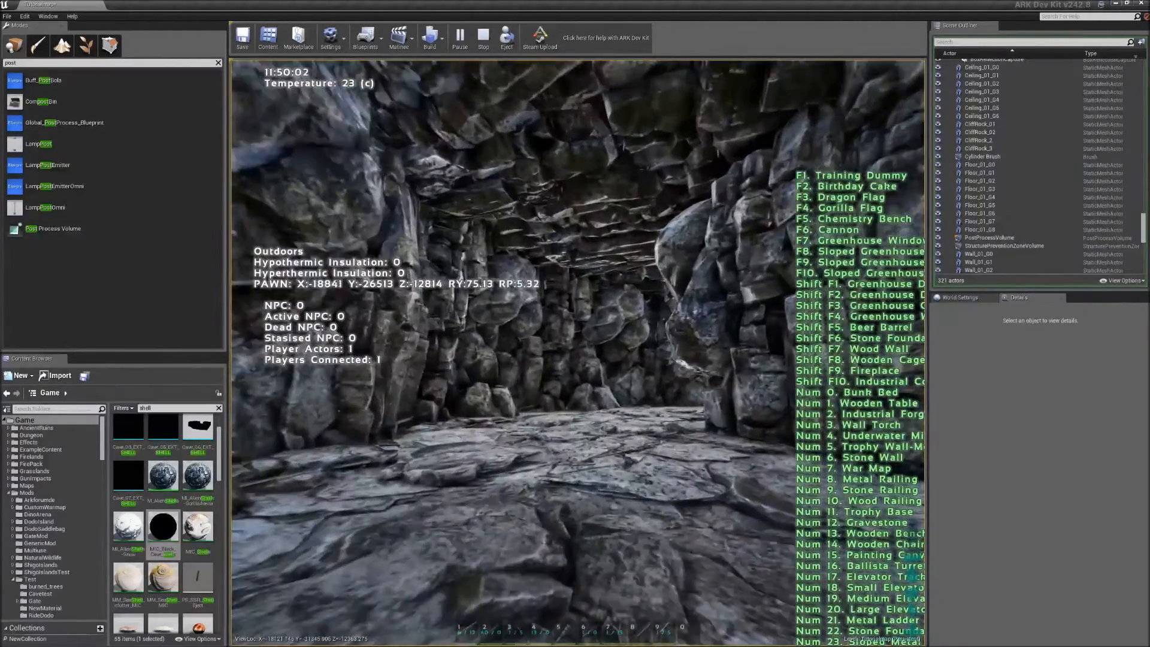
pyautogui.press('w')
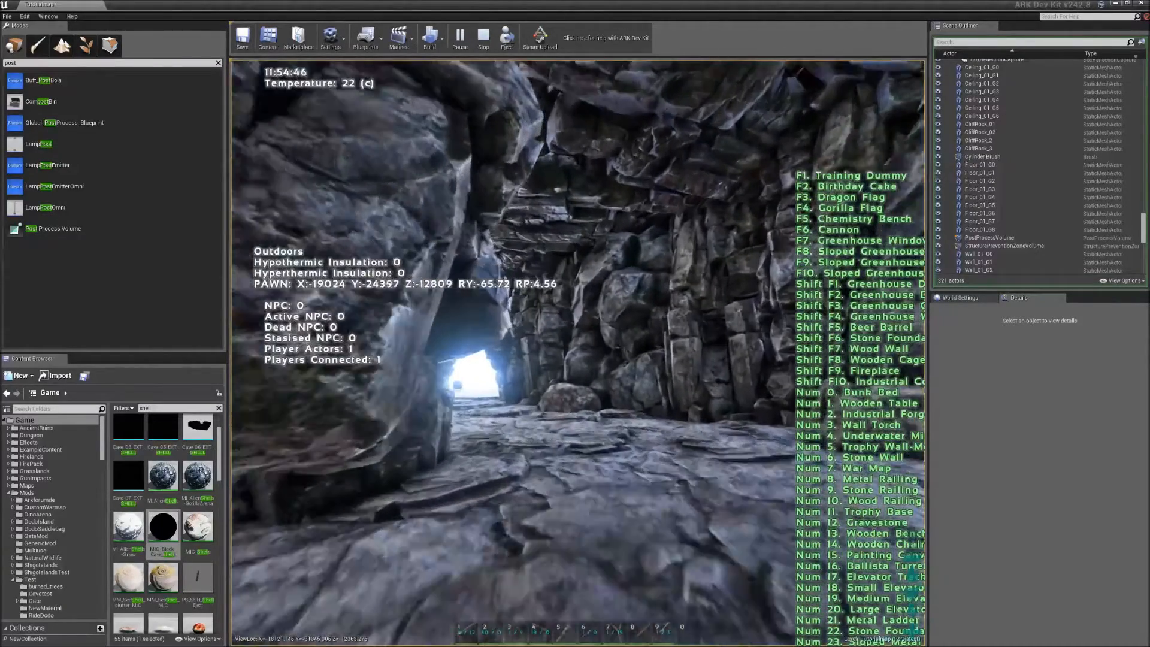
pyautogui.press('w')
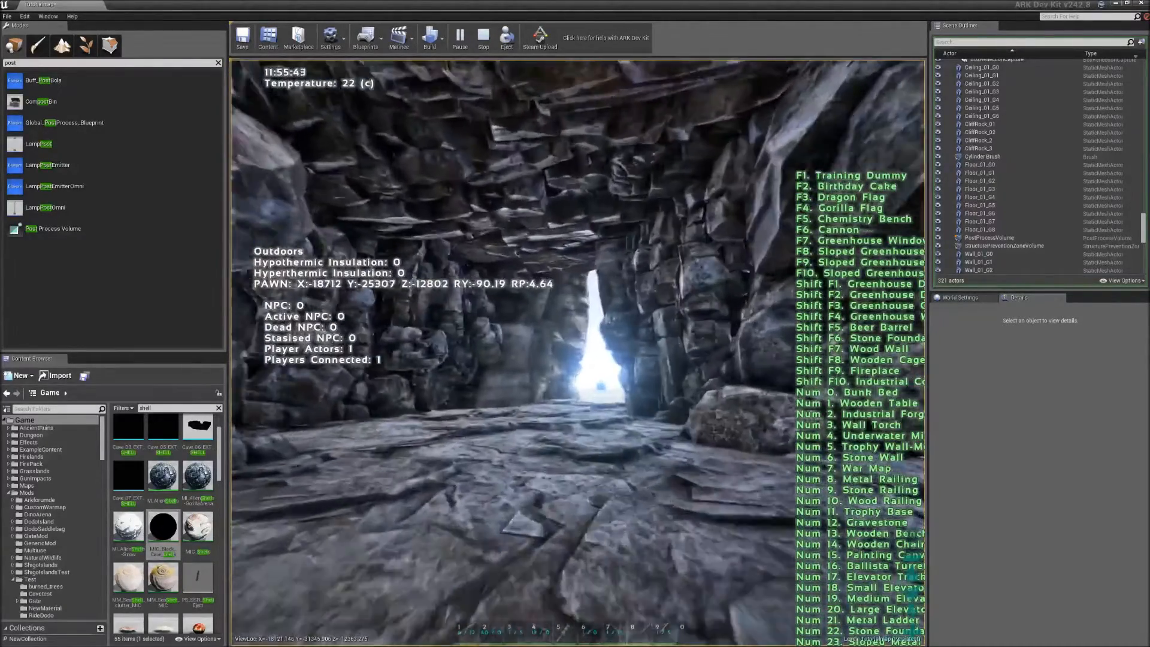
pyautogui.press('w')
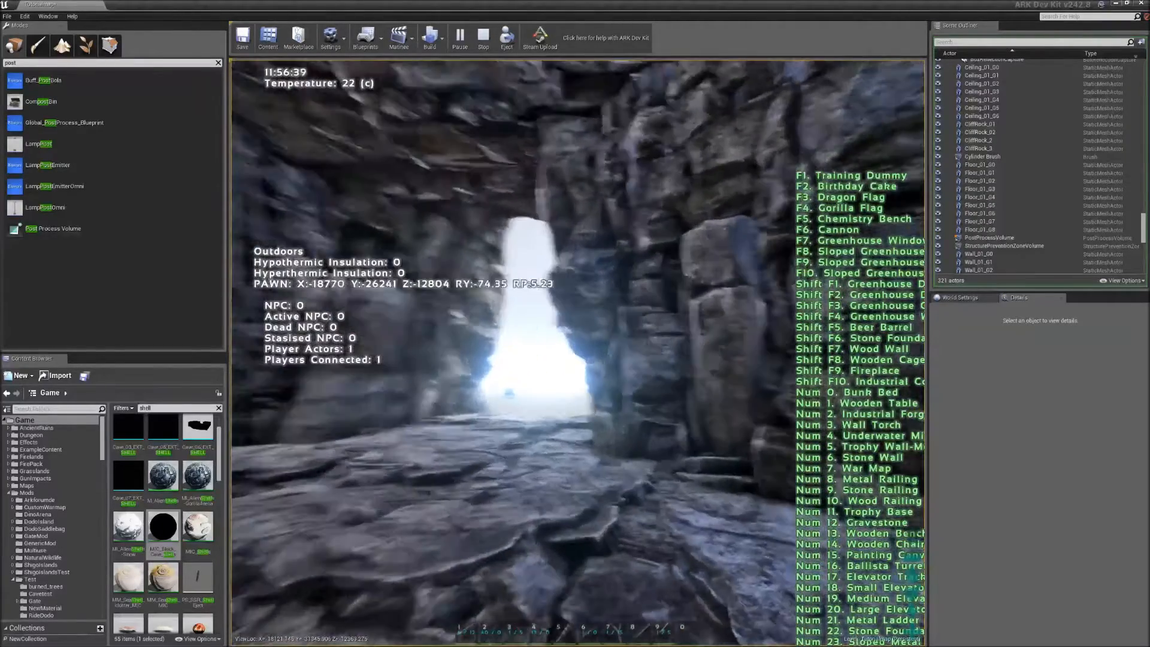
pyautogui.press('w')
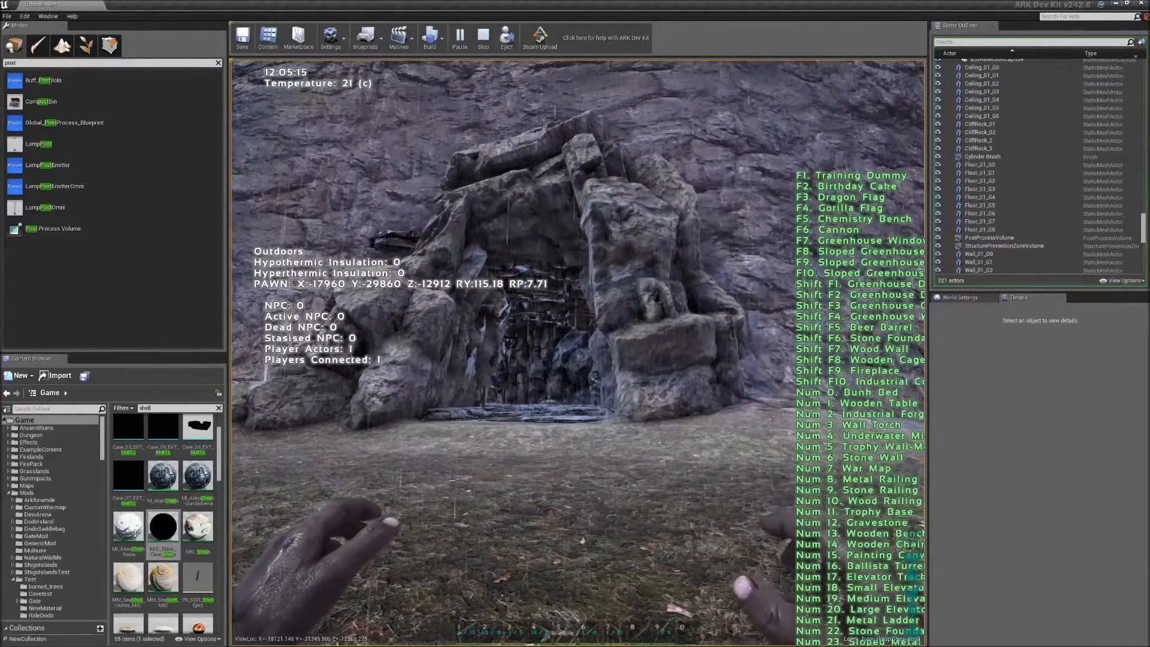
pyautogui.press('w')
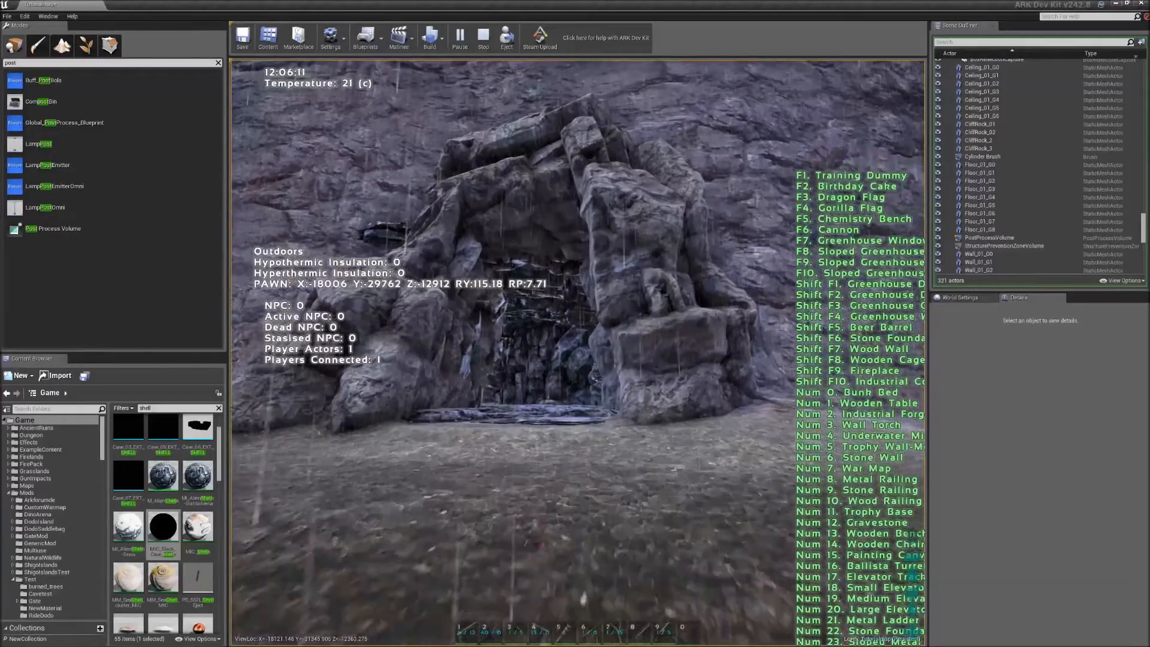
# Back away from the cave entrance to observe the rain in front of it, and end the play session
pyautogui.press('s')
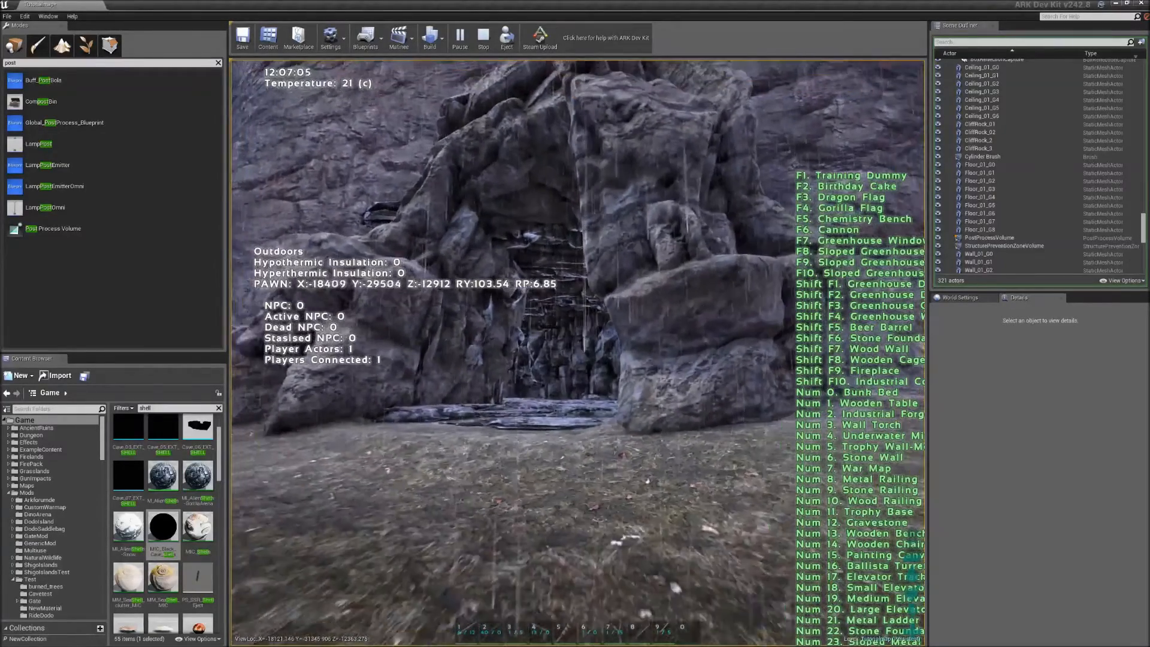
pyautogui.press('s')
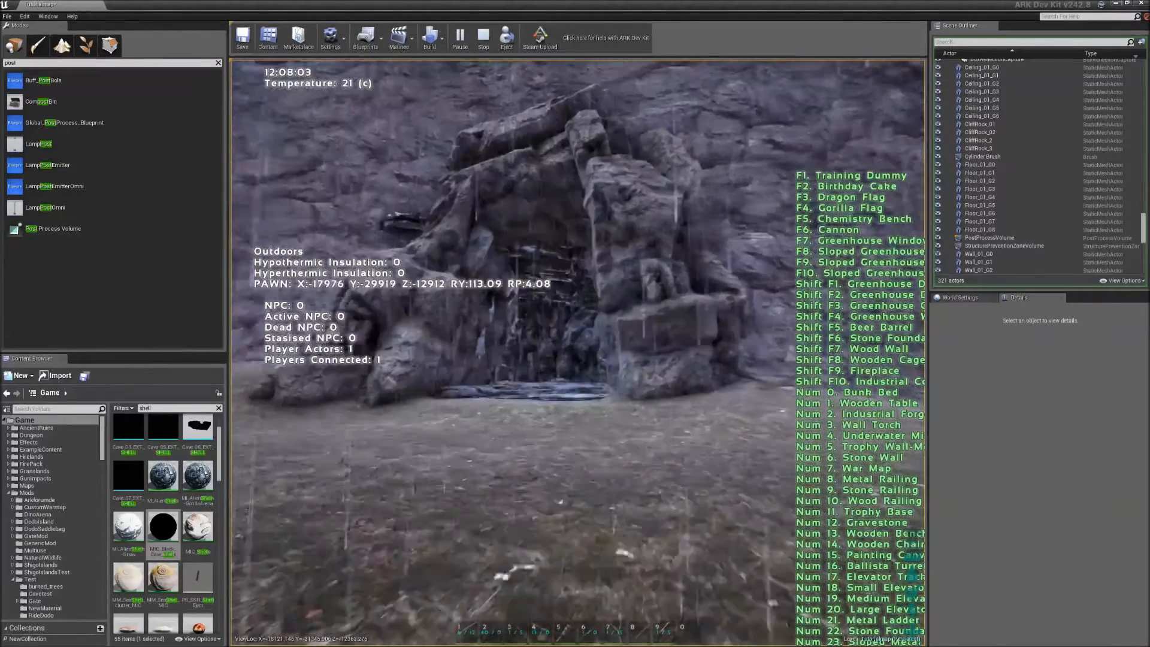
pyautogui.press('s')
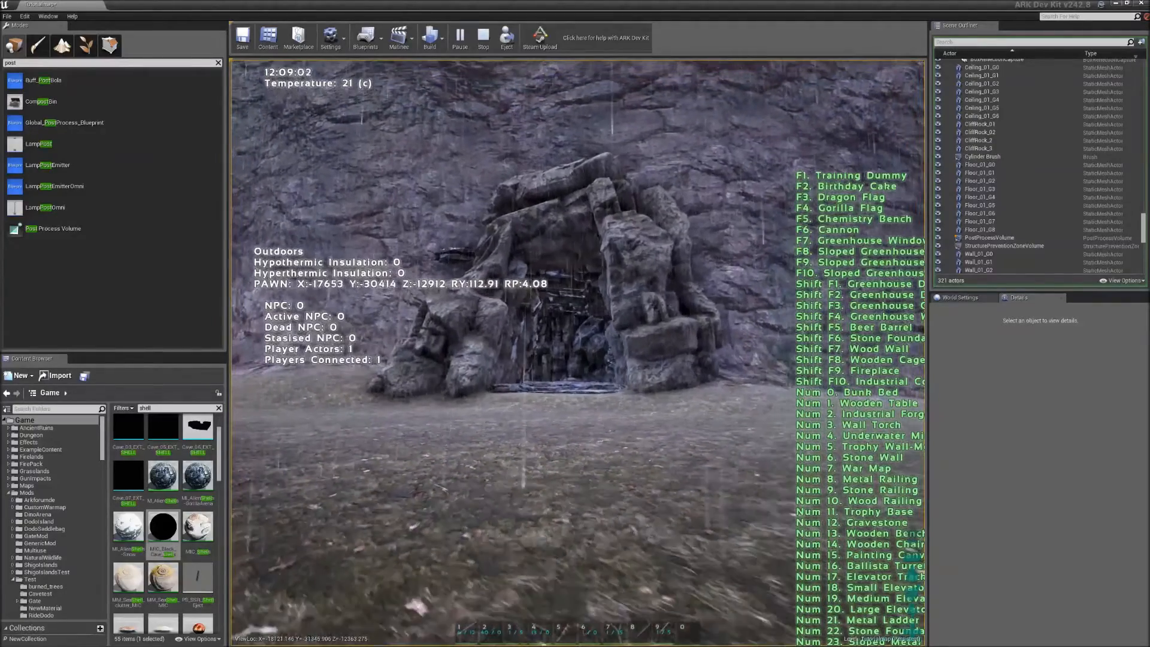
pyautogui.press('d')
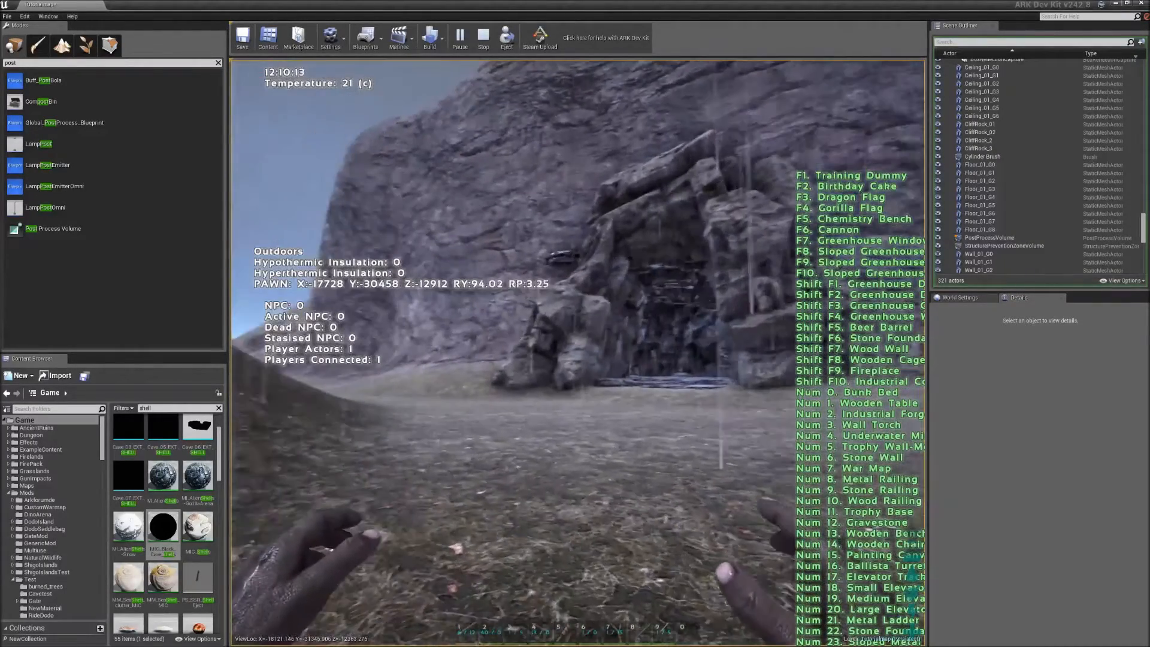
pyautogui.press('d')
pyautogui.press('Escape')
# Open the level blueprint and examine the rain section's nodes around Random Float in Range, Delay and Spawn Emitter at Location
pyautogui.moveTo(599, 362); pyautogui.dragTo(467, 239, button='right')
pyautogui.press('s')
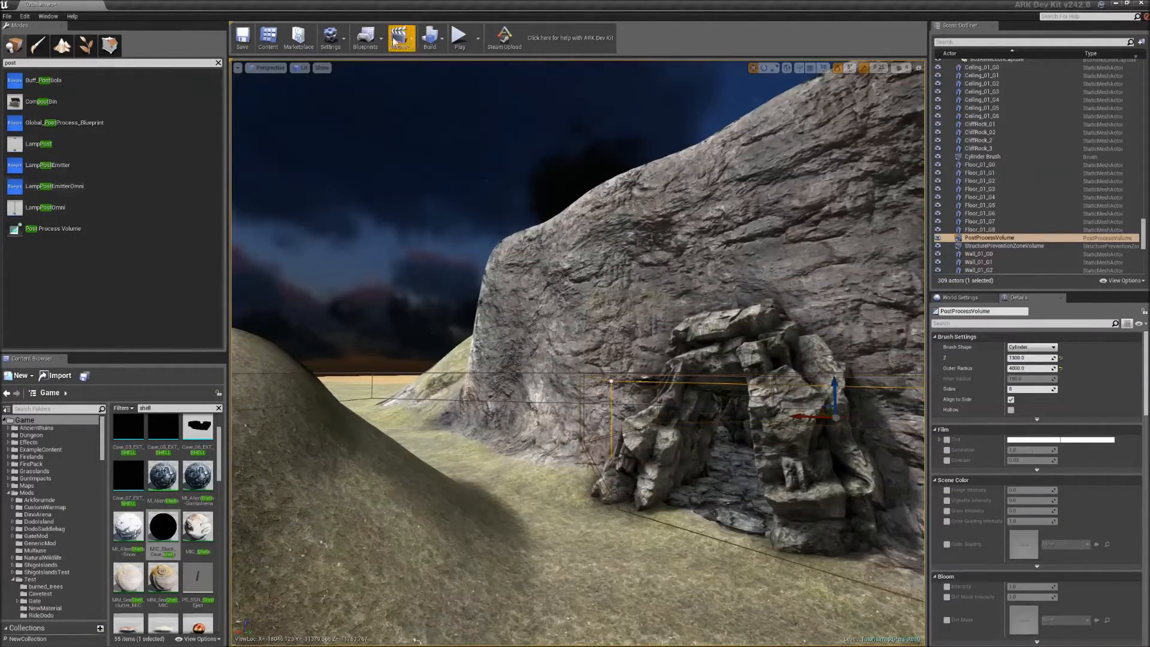
pyautogui.click(365, 40)
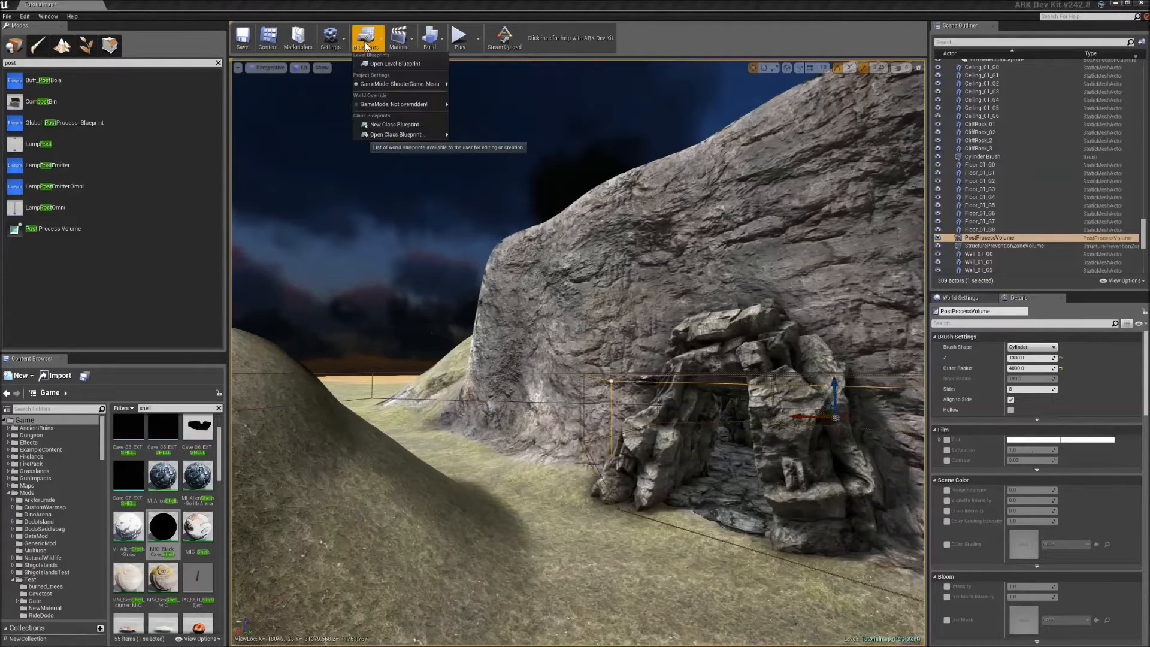
pyautogui.click(384, 64)
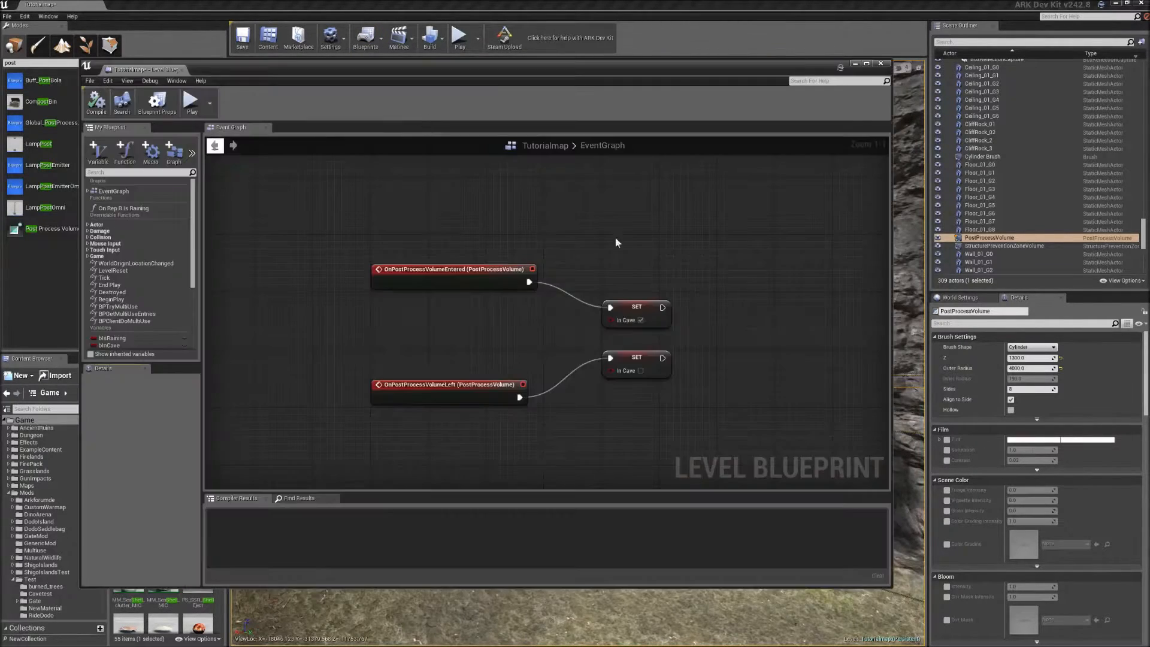
pyautogui.moveTo(680, 200); pyautogui.dragTo(563, 292, button='right')
pyautogui.scroll(-12, 563, 292)
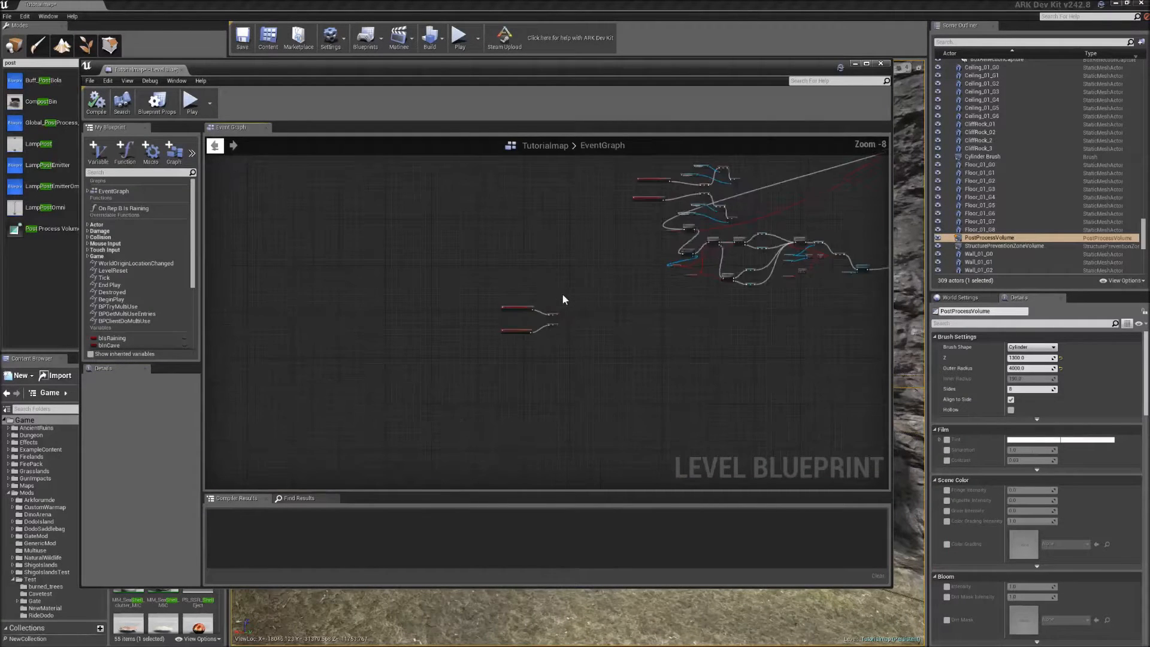
pyautogui.scroll(8, 680, 277)
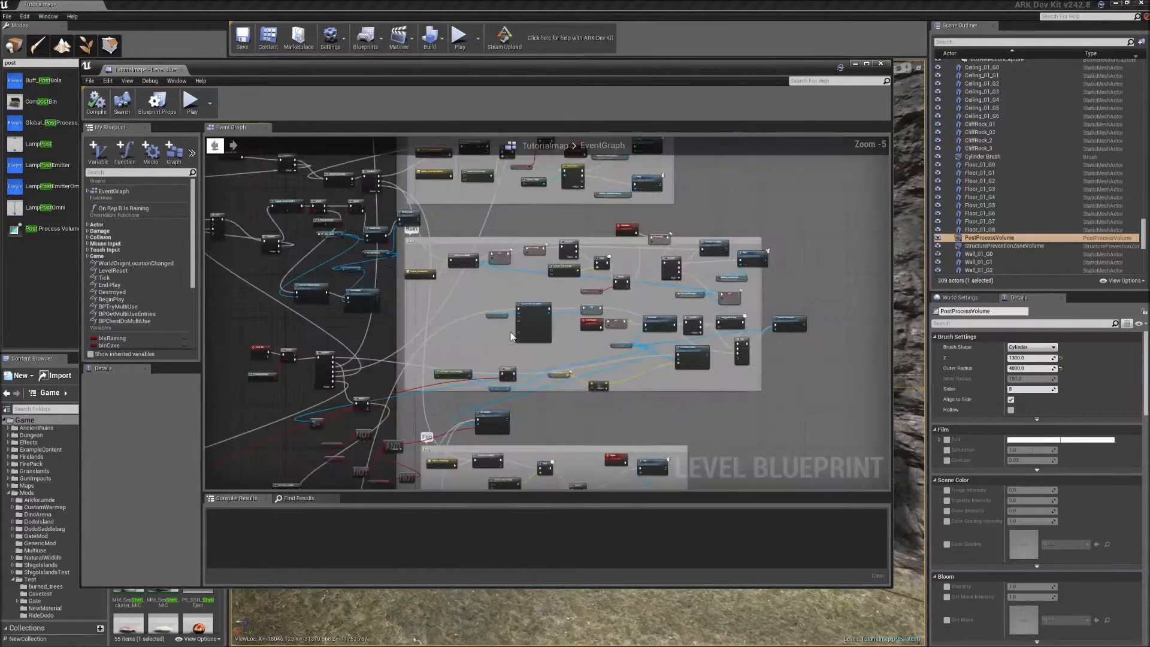
pyautogui.scroll(2, 491, 322)
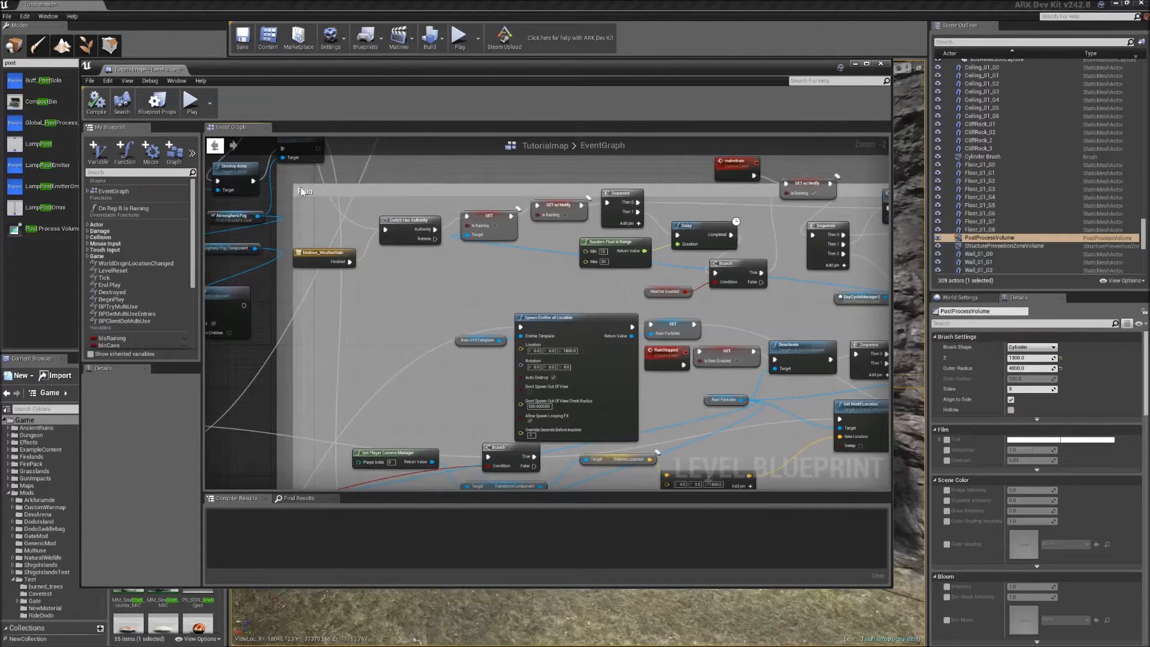
pyautogui.moveTo(527, 272); pyautogui.dragTo(471, 286, button='right')
pyautogui.scroll(2, 469, 303)
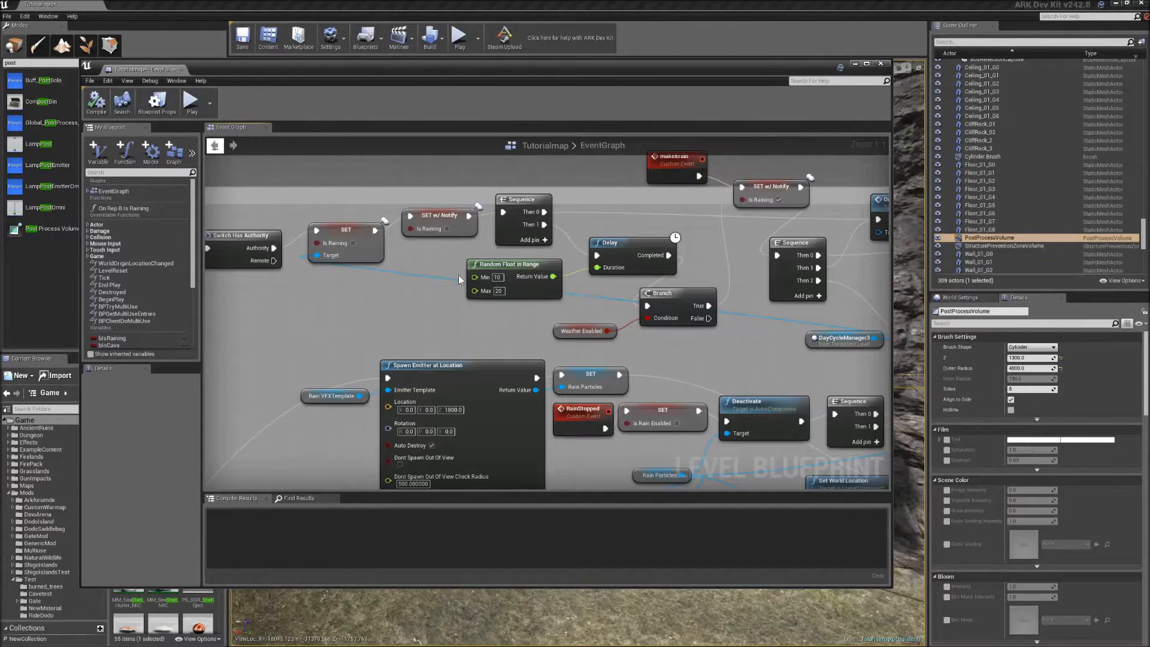
# Set the Max value of the rain section's Random Float in Range node to 20 and close the level blueprint
pyautogui.click(522, 293)
pyautogui.click(498, 291)
pyautogui.write('20')
pyautogui.click(881, 64)
# Search the game content for "cave1" and place a trial Cave1_Generic_SphereReflectionCapture_Blueprint on the cave floor
pyautogui.moveTo(577, 352); pyautogui.dragTo(634, 302, button='right')
pyautogui.moveTo(543, 335); pyautogui.dragTo(537, 397, button='right')
pyautogui.click(32, 423)
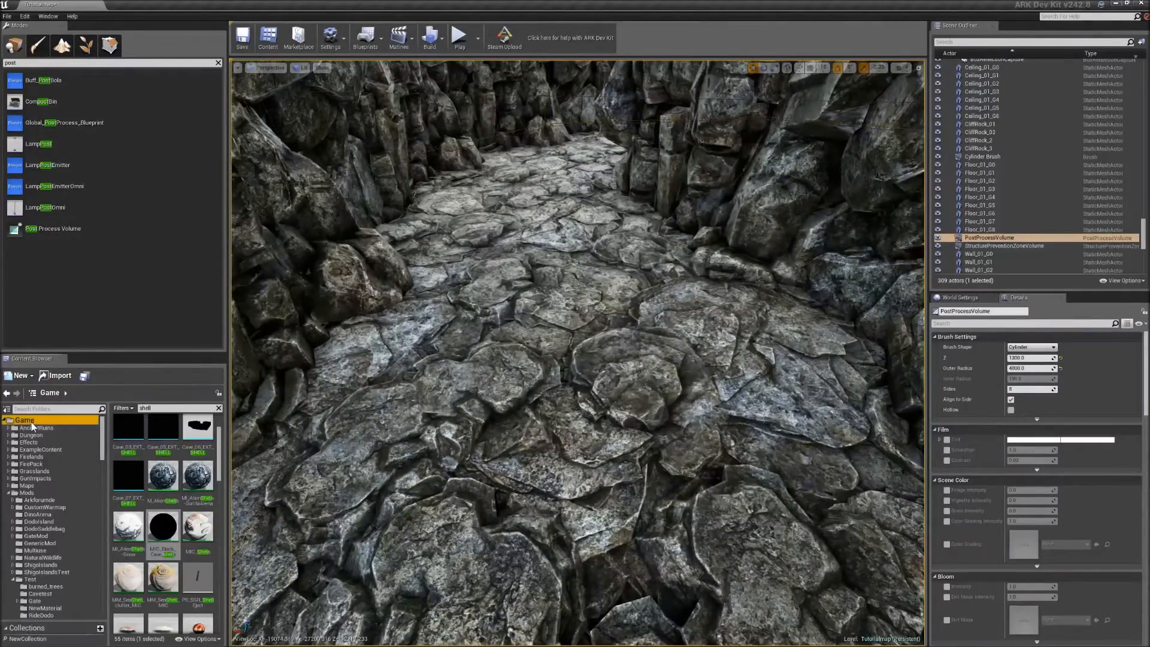
pyautogui.click(157, 407)
pyautogui.write('cave1')
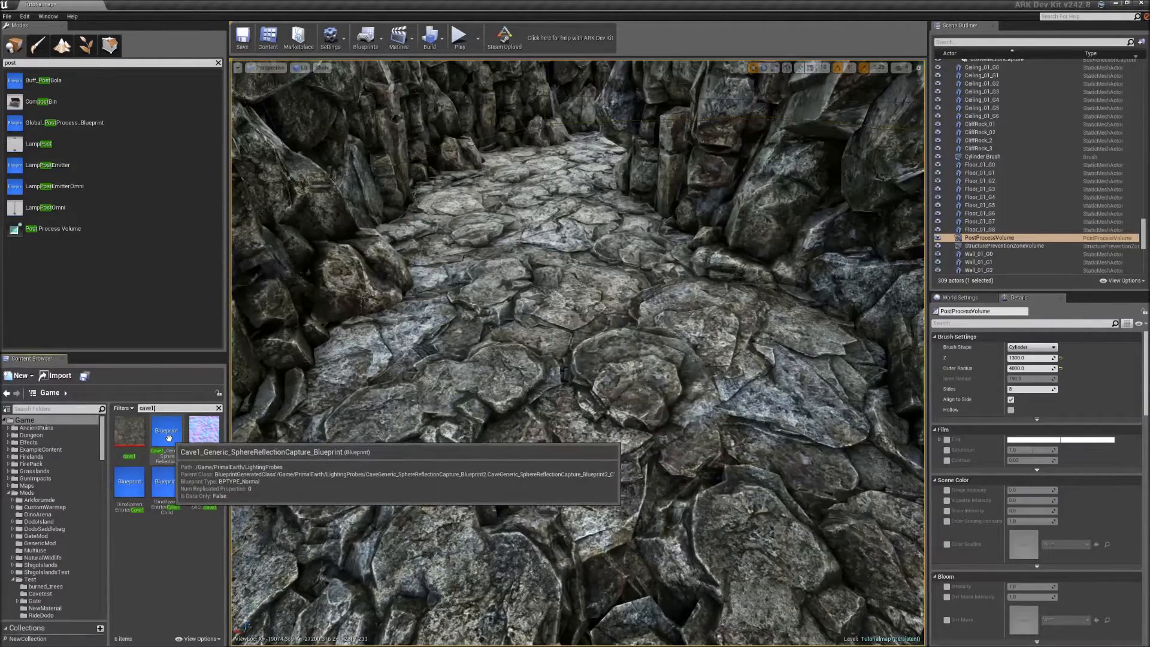
pyautogui.moveTo(173, 433); pyautogui.dragTo(574, 327)
pyautogui.moveTo(624, 367); pyautogui.dragTo(575, 300, button='right')
pyautogui.moveTo(509, 323); pyautogui.dragTo(551, 326, button='right')
pyautogui.moveTo(644, 381); pyautogui.dragTo(642, 383, button='right')
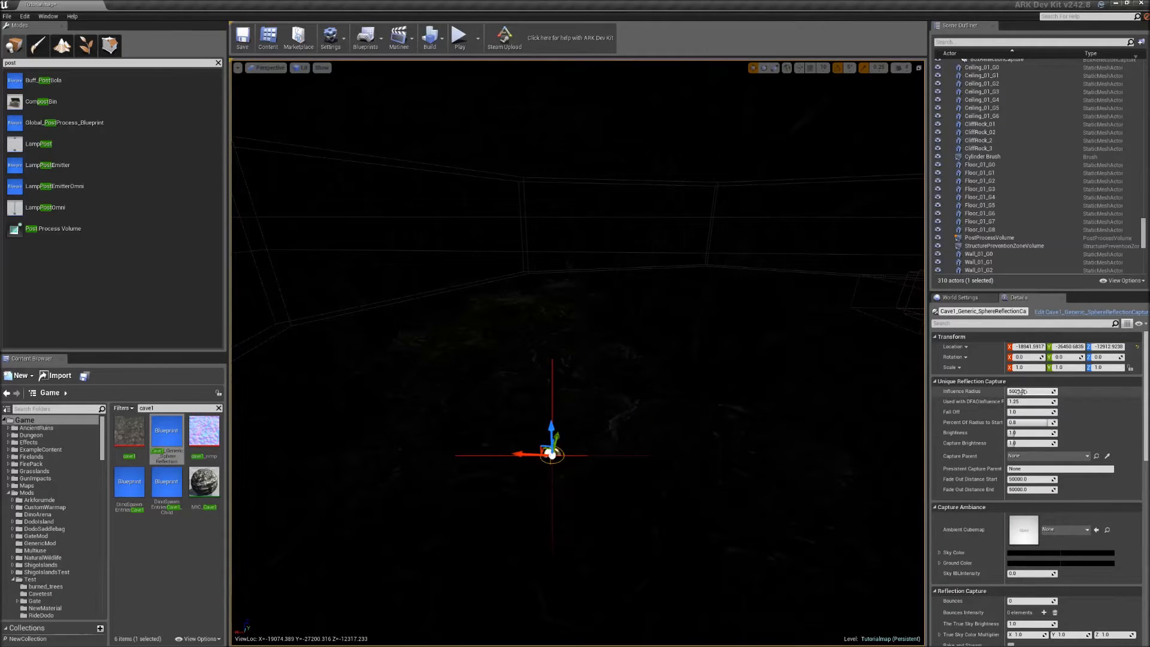
# Reduce the trial sphere capture's Influence Radius, compare the cave with and without its effect, and delete it
pyautogui.moveTo(1020, 391); pyautogui.dragTo(1001, 391)
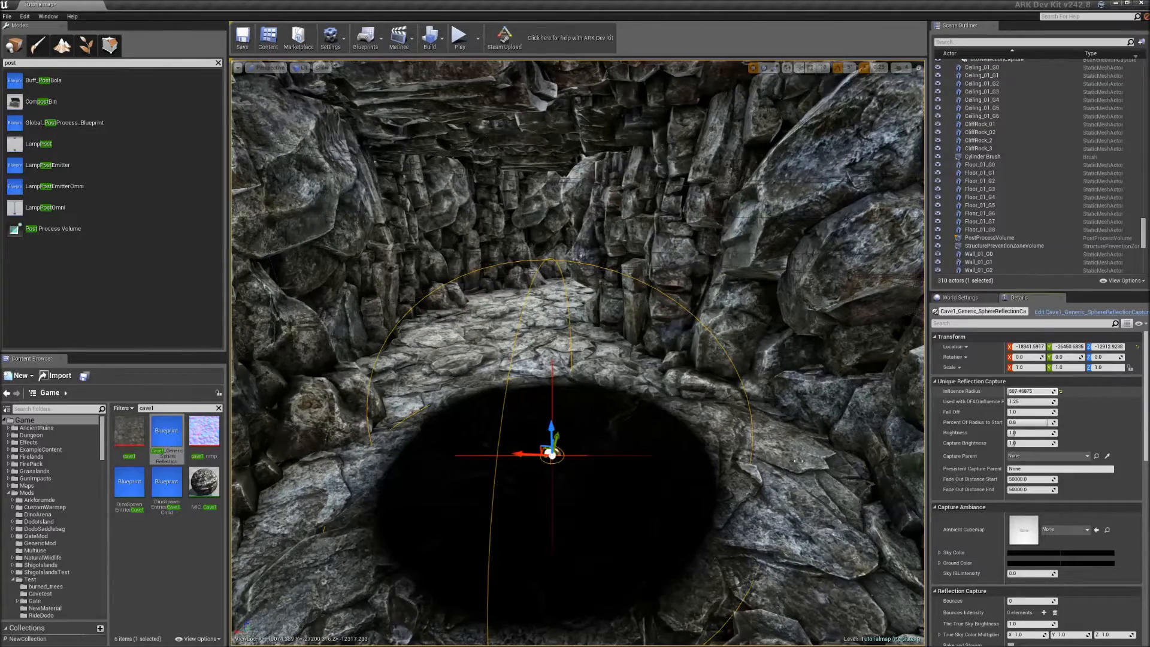
pyautogui.moveTo(651, 443); pyautogui.dragTo(479, 437, button='right')
pyautogui.moveTo(551, 455); pyautogui.dragTo(637, 466, button='right')
pyautogui.moveTo(611, 419); pyautogui.dragTo(366, 400, button='right')
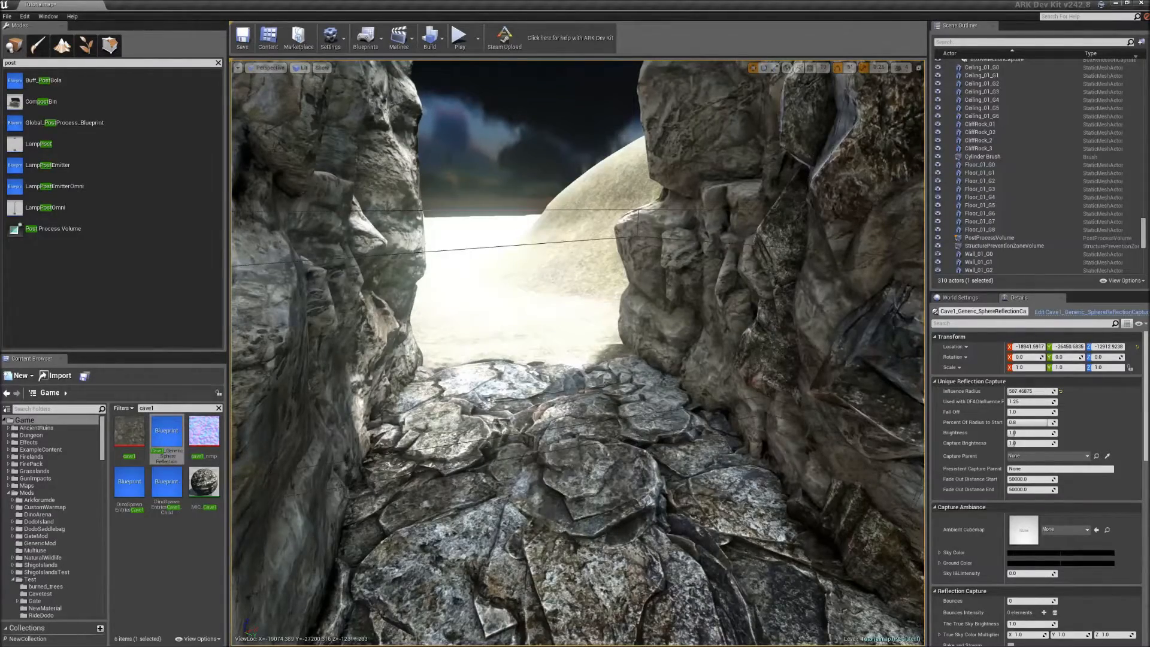
pyautogui.moveTo(577, 352); pyautogui.dragTo(562, 565, button='right')
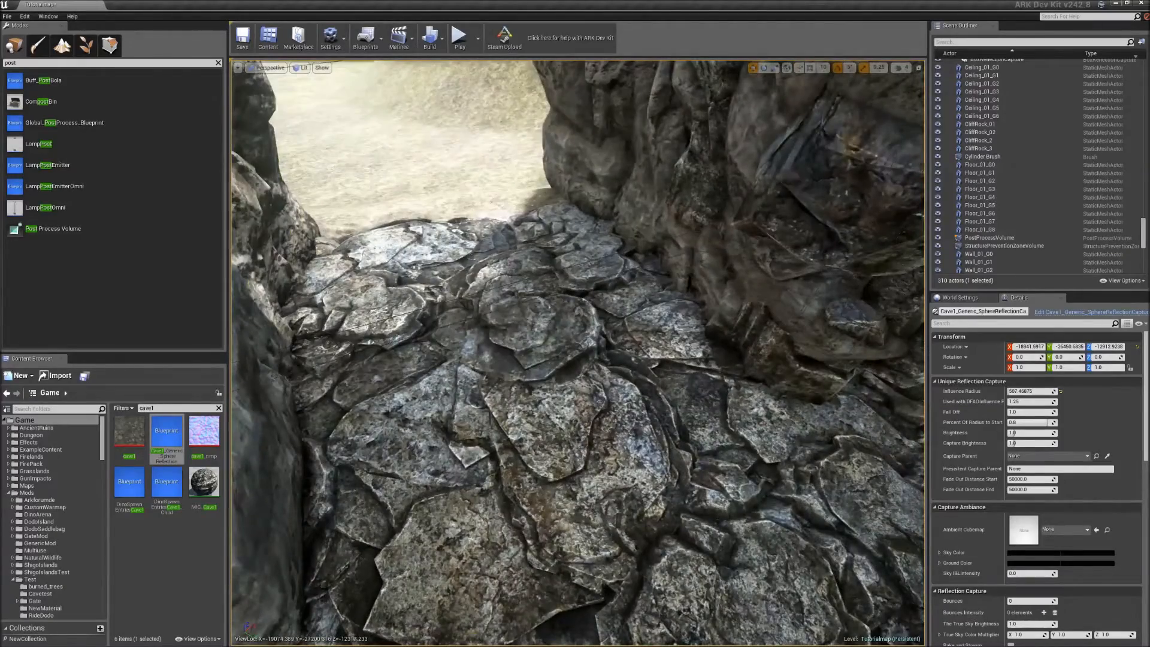
pyautogui.press('f')
pyautogui.moveTo(546, 418); pyautogui.dragTo(549, 226, button='right')
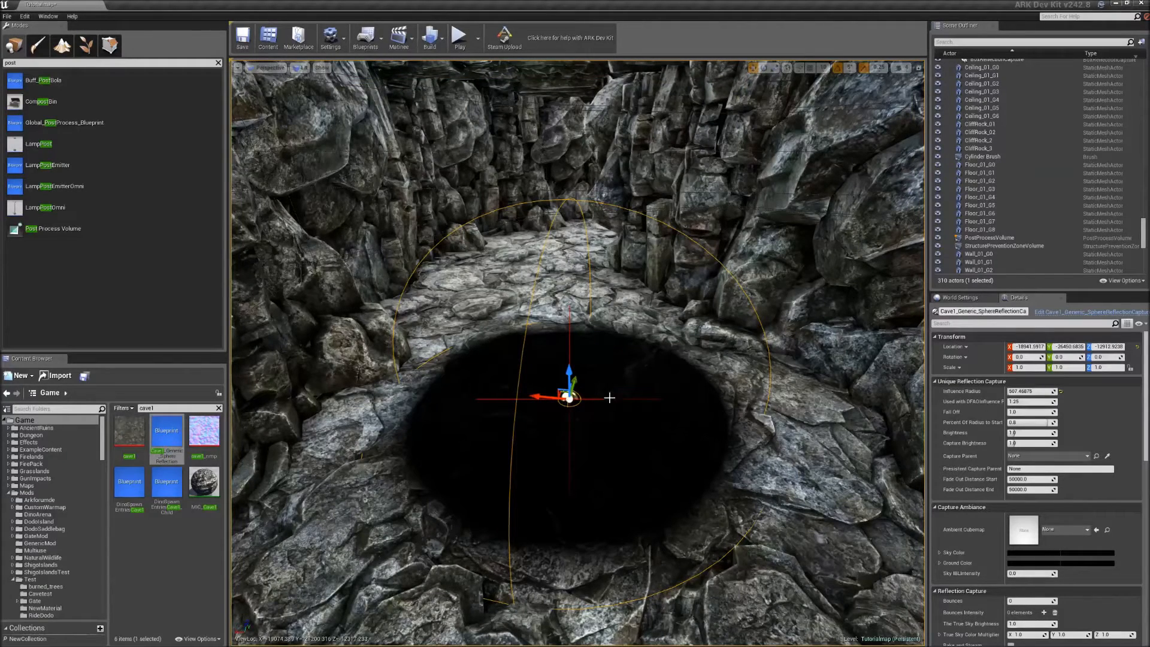
pyautogui.press('Delete')
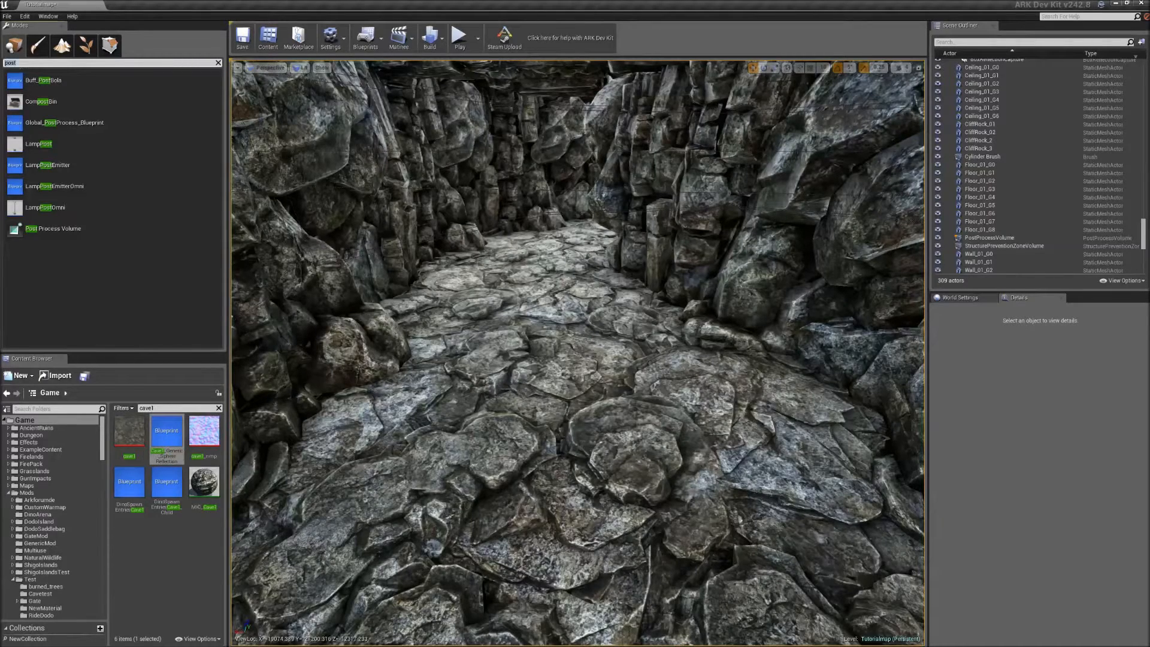
# Search the placeable actors for "ref" and place a trial Box Reflection Capture on the cave floor
pyautogui.press('BackSpace')
pyautogui.press('BackSpace')
pyautogui.press('BackSpace')
pyautogui.press('BackSpace')
pyautogui.write('ref')
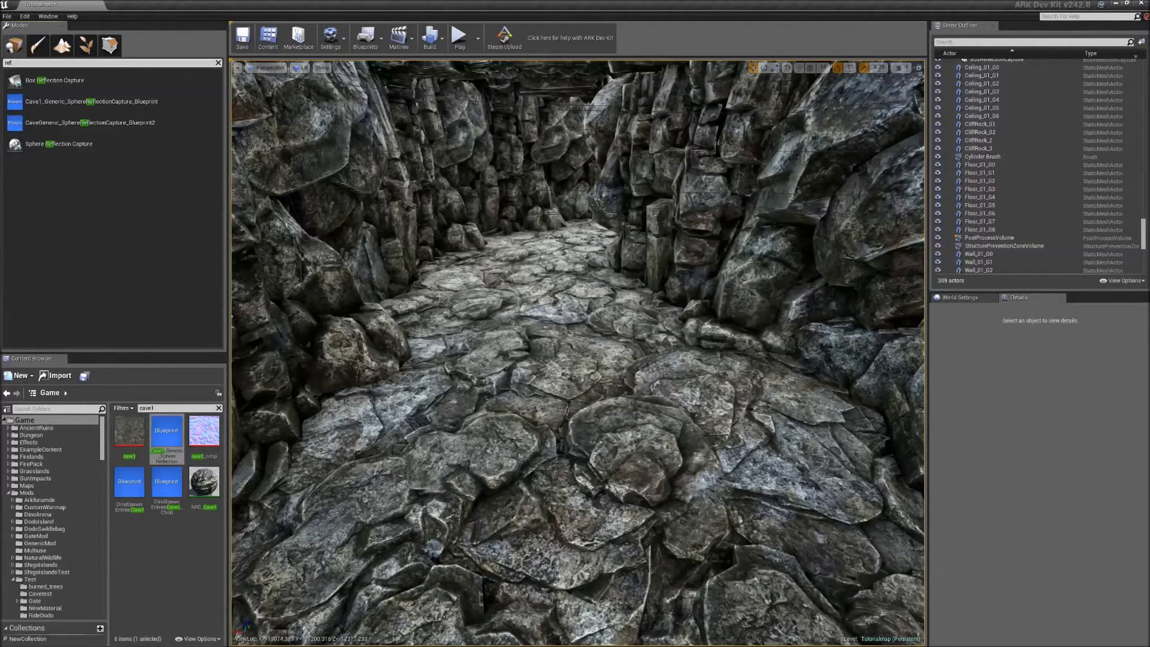
pyautogui.click(57, 82)
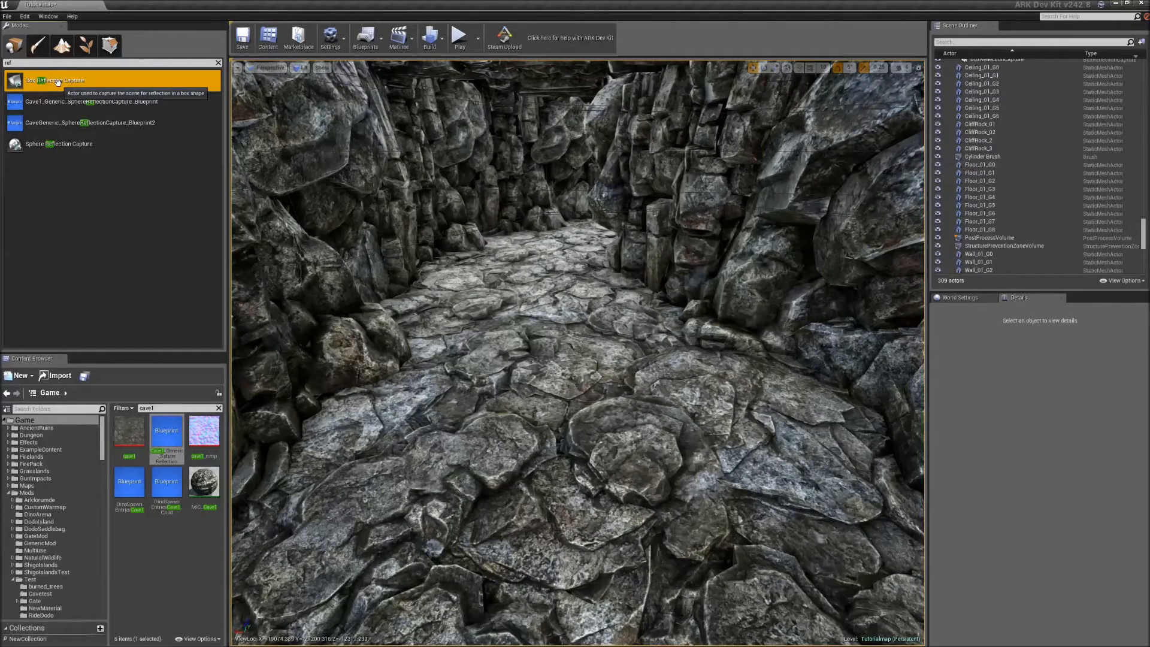
pyautogui.moveTo(57, 82); pyautogui.dragTo(576, 367)
# Inspect the area affected by the trial box reflection capture inside the cave, and delete it
pyautogui.moveTo(633, 383); pyautogui.dragTo(407, 361, button='right')
pyautogui.moveTo(594, 312); pyautogui.dragTo(594, 313, button='right')
pyautogui.moveTo(510, 160); pyautogui.dragTo(511, 160, button='right')
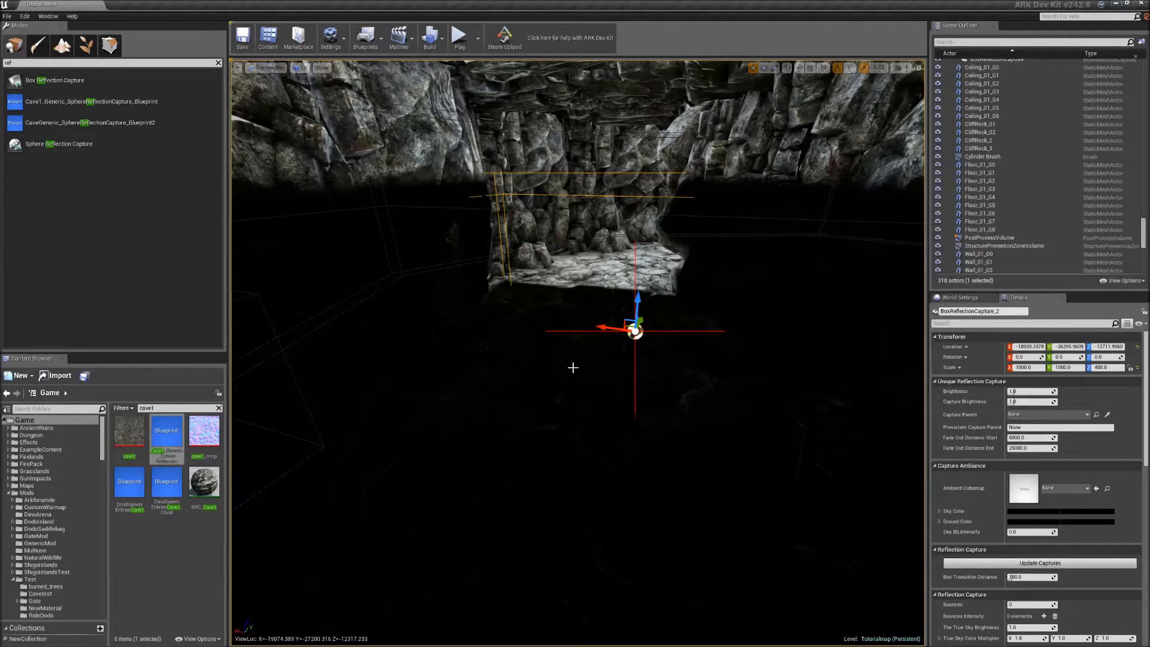
pyautogui.press('Delete')
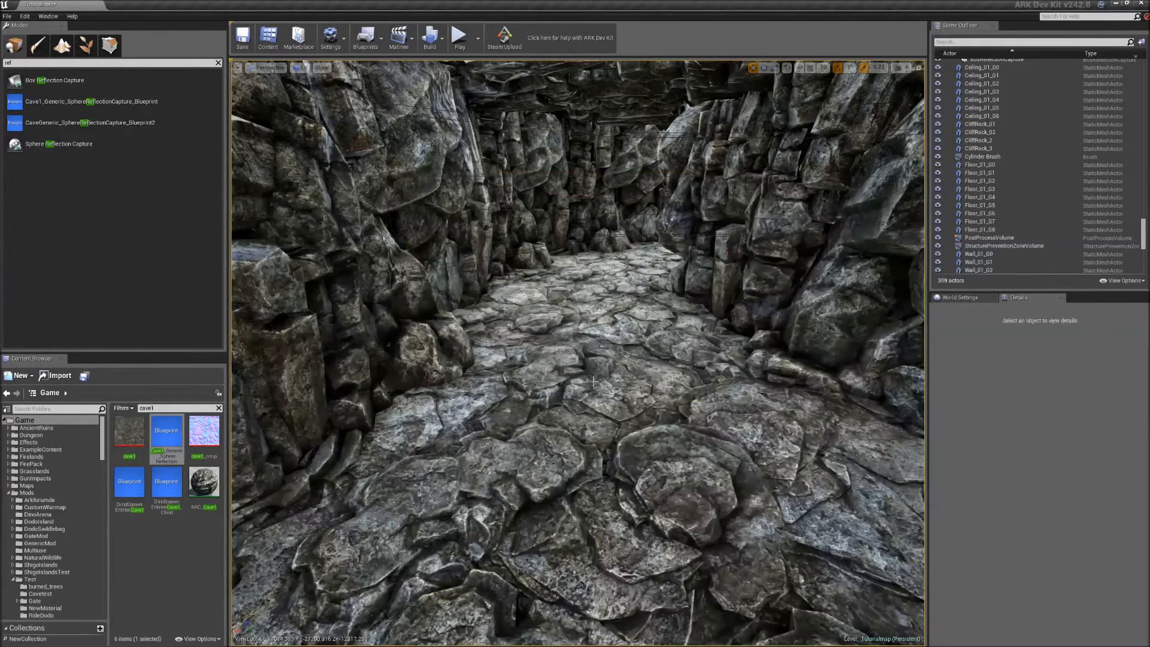
# Raise the existing Cave1 sphere reflection capture and its BoxReflectionCapture from the Tutorialcave folder together until they enclose the cave
pyautogui.moveTo(577, 352); pyautogui.dragTo(769, 268)
pyautogui.press('d')
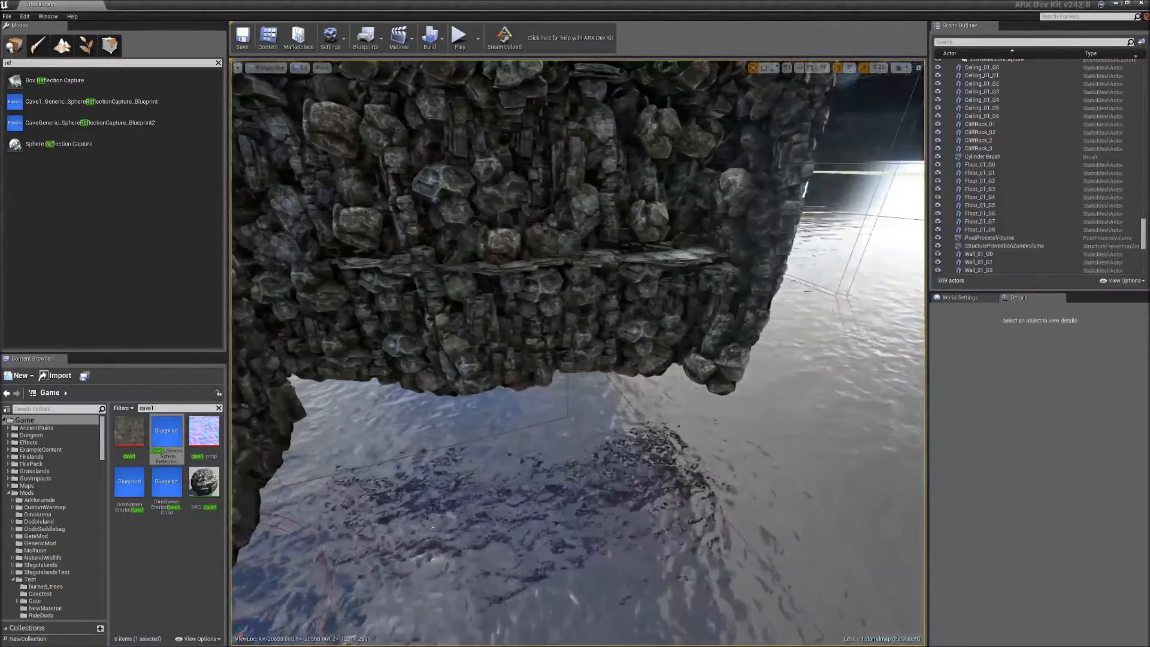
pyautogui.moveTo(578, 354); pyautogui.dragTo(578, 353, button='right')
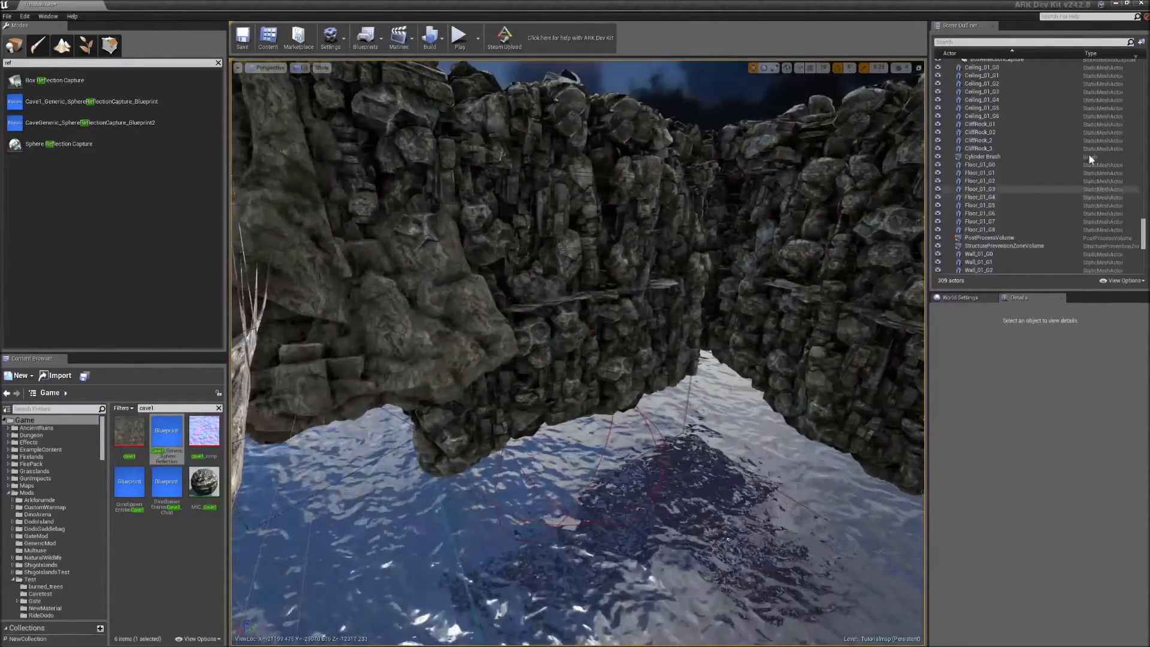
pyautogui.scroll(4, 1032, 145)
pyautogui.click(992, 154)
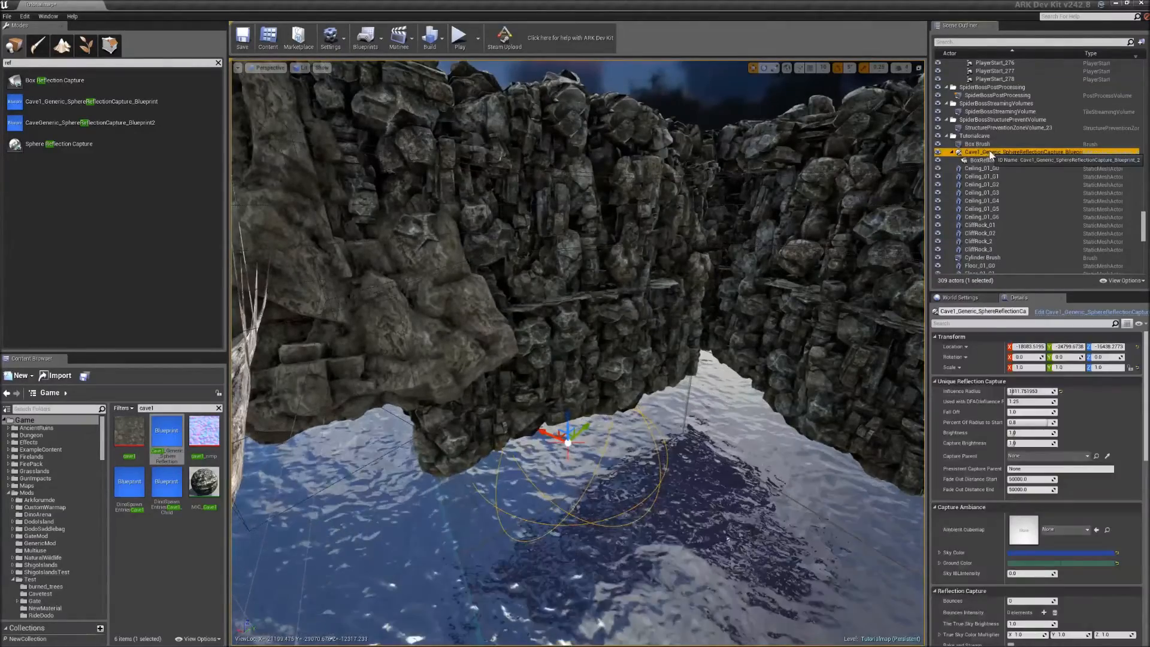
pyautogui.keyDown('ctrl'); pyautogui.click(989, 159); pyautogui.keyUp('ctrl')
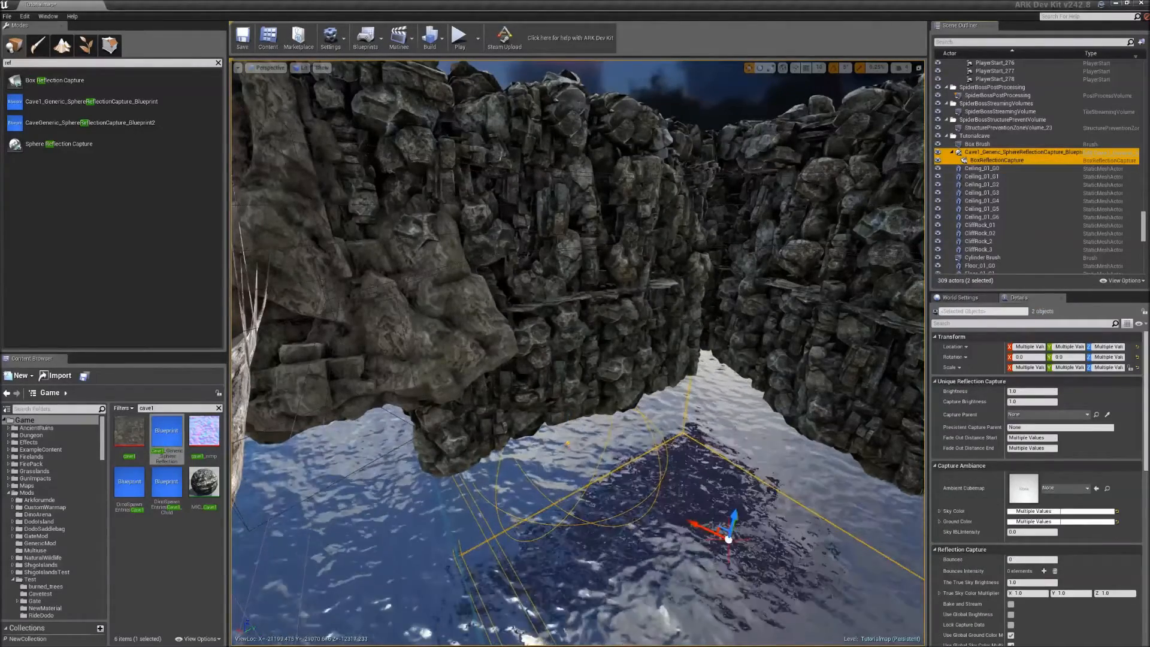
pyautogui.click(919, 67)
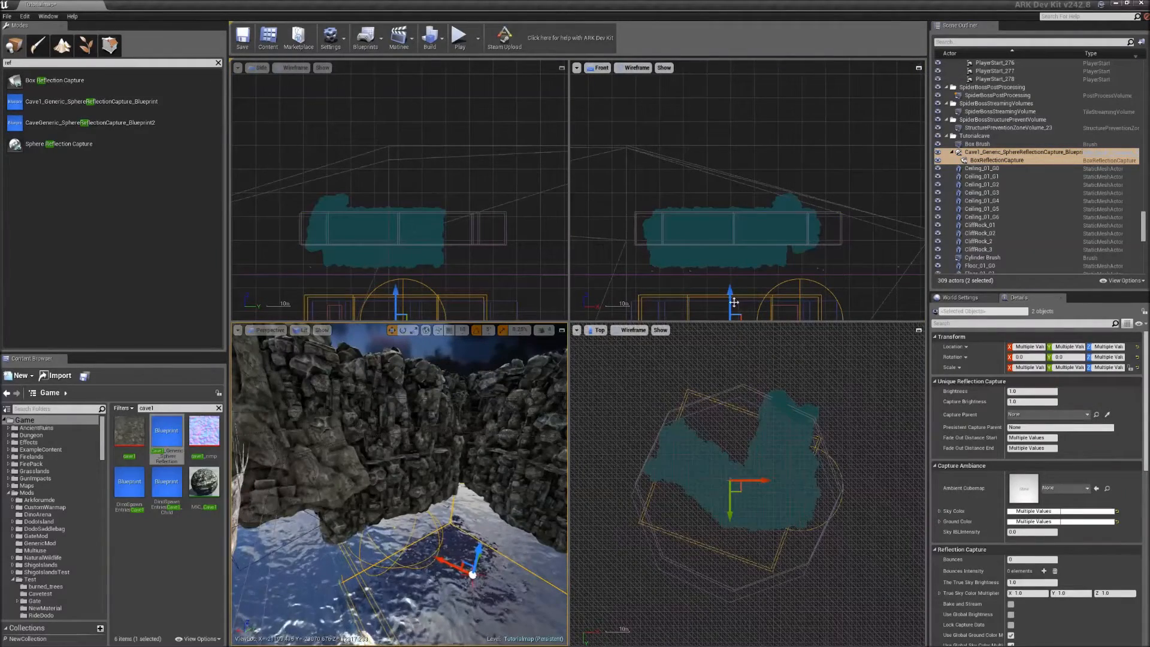
pyautogui.click(729, 290)
pyautogui.moveTo(729, 290); pyautogui.dragTo(736, 203)
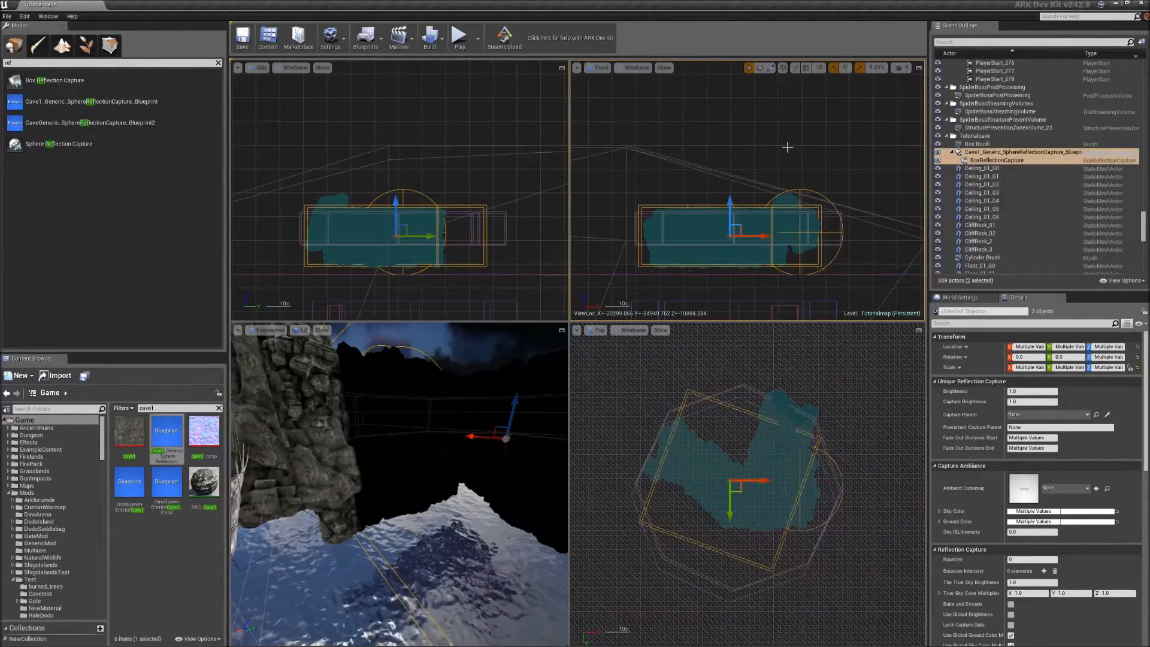
# Detach the BoxReflectionCapture from the Cave1 sphere reflection capture by moving it directly into the Tutorialcave folder
pyautogui.click(982, 153)
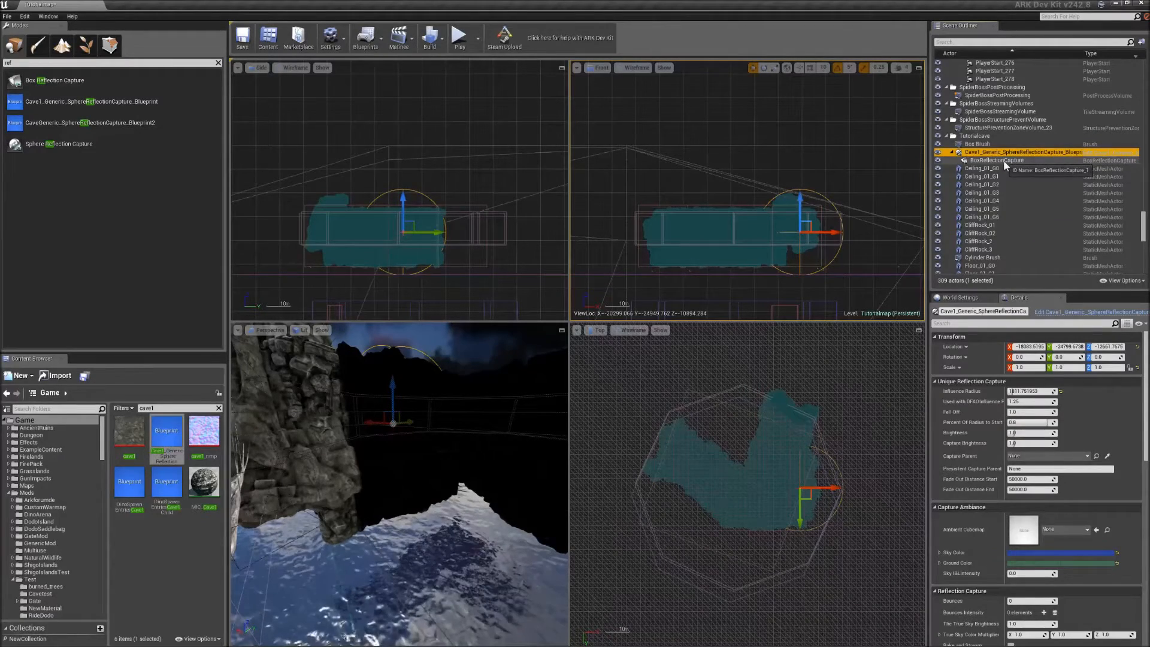
pyautogui.click(1004, 160)
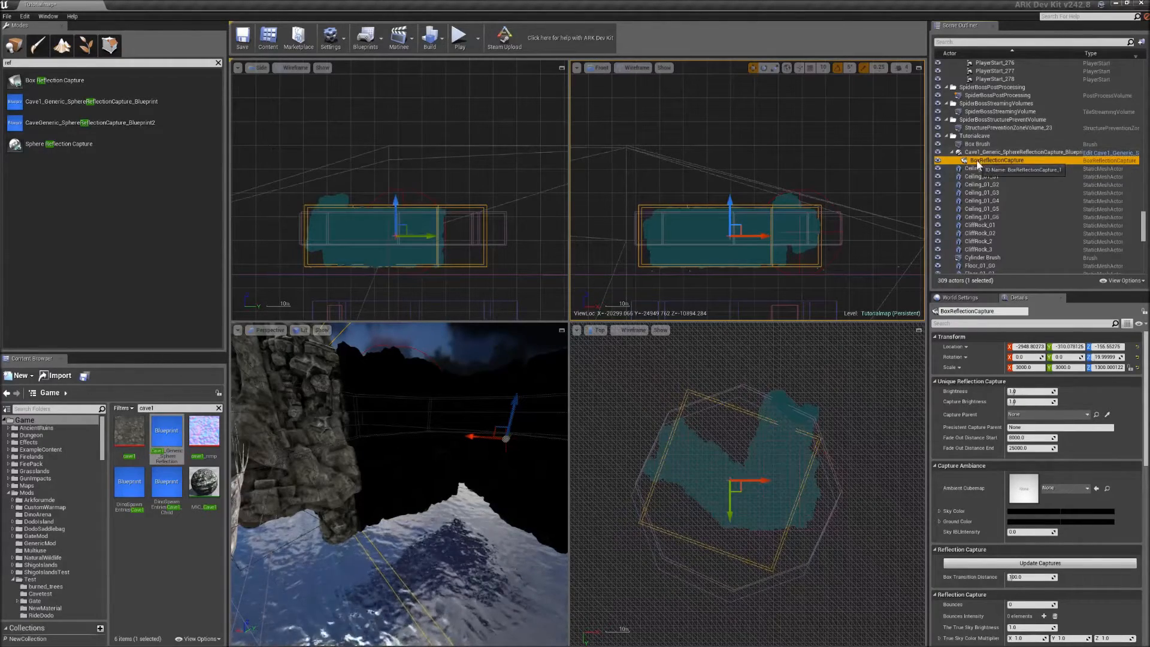
pyautogui.click(975, 153)
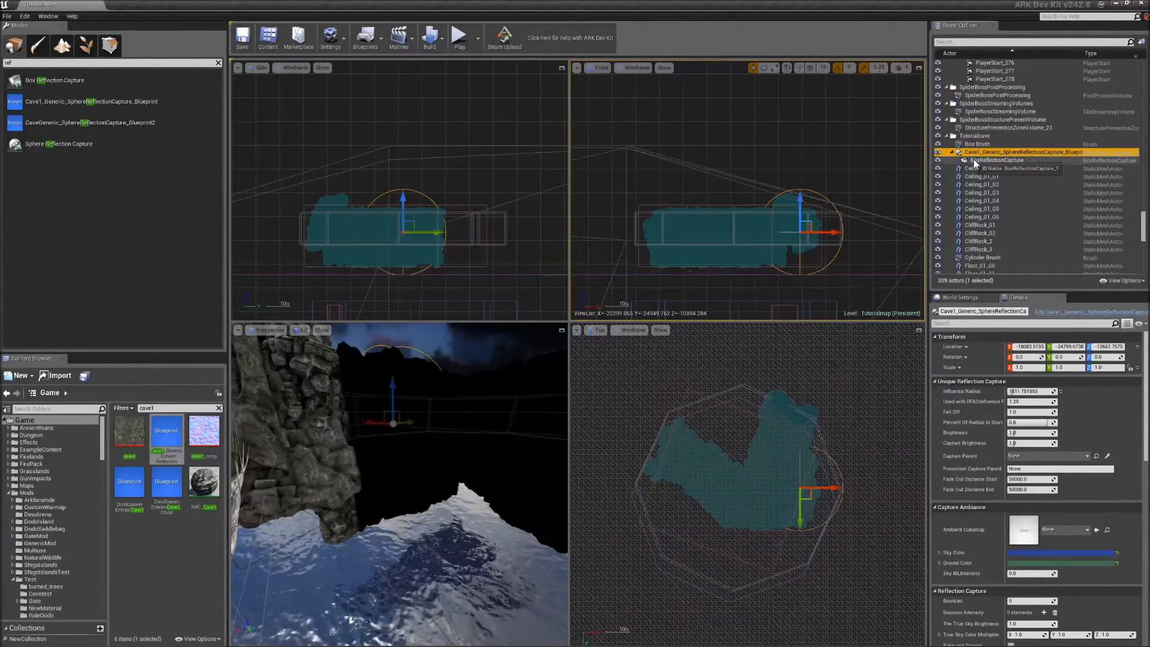
pyautogui.click(976, 161)
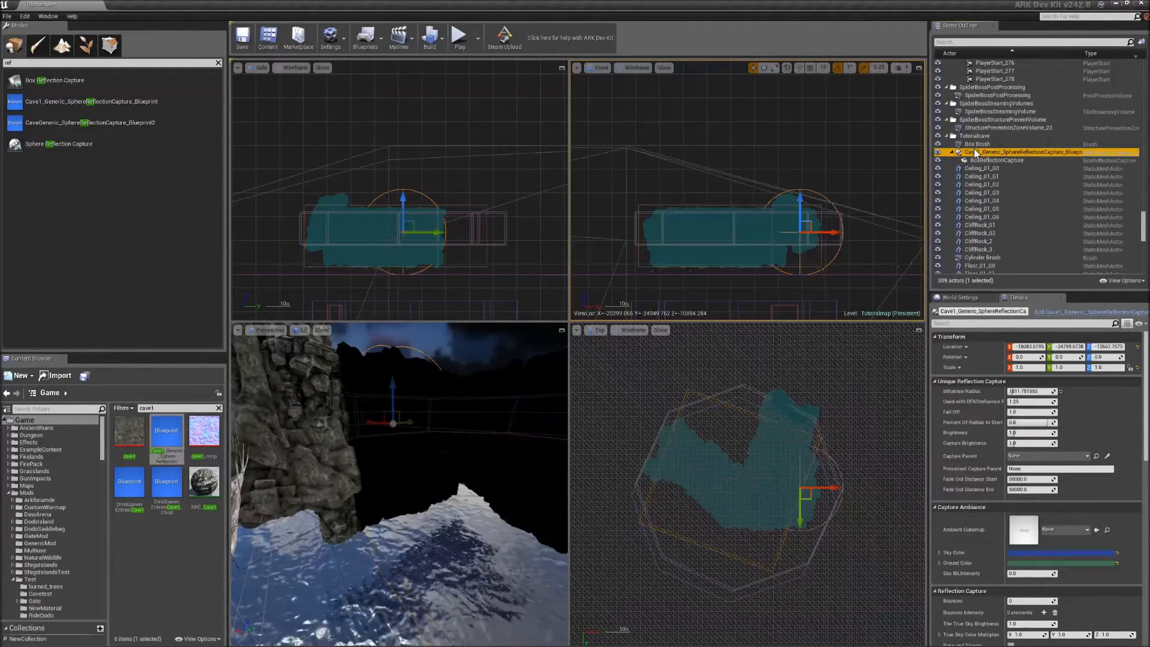
pyautogui.moveTo(976, 159); pyautogui.dragTo(962, 137)
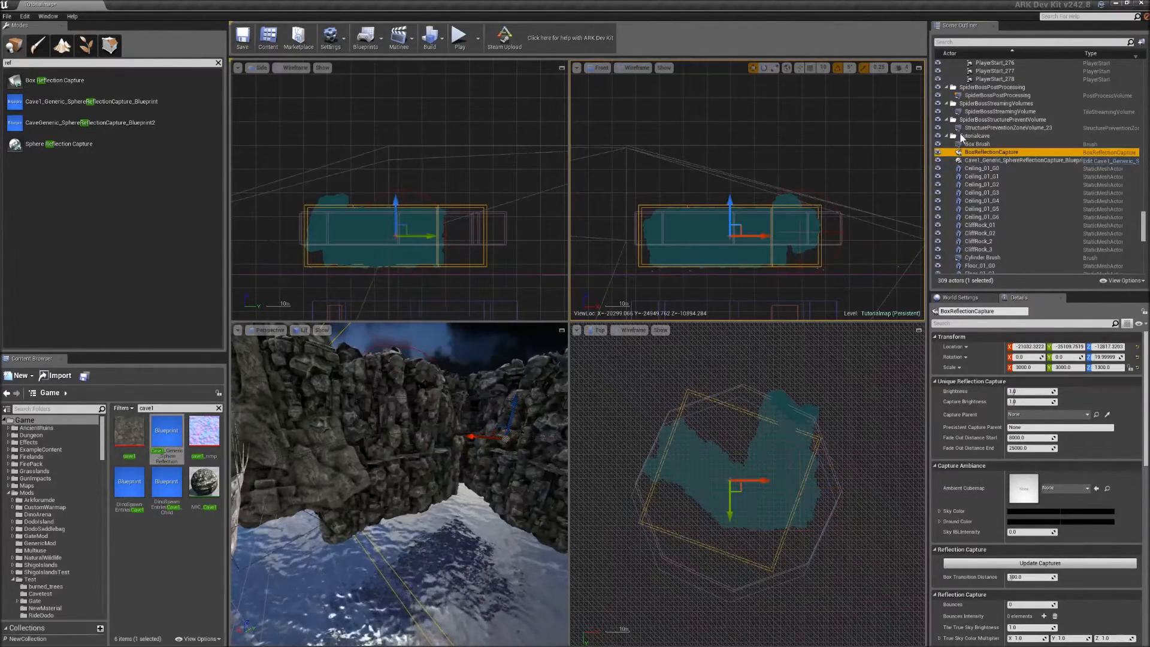
# Attach the BoxReflectionCapture to the Cave1 sphere reflection capture again and review the sphere capture's details
pyautogui.moveTo(975, 159); pyautogui.dragTo(978, 160)
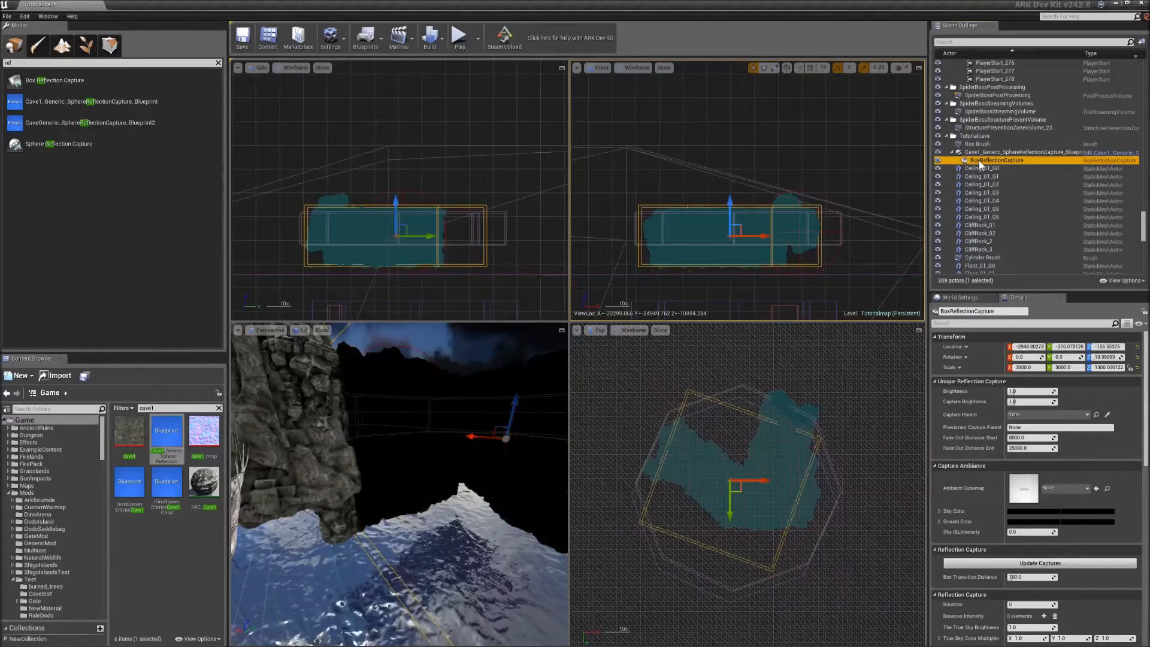
pyautogui.click(969, 152)
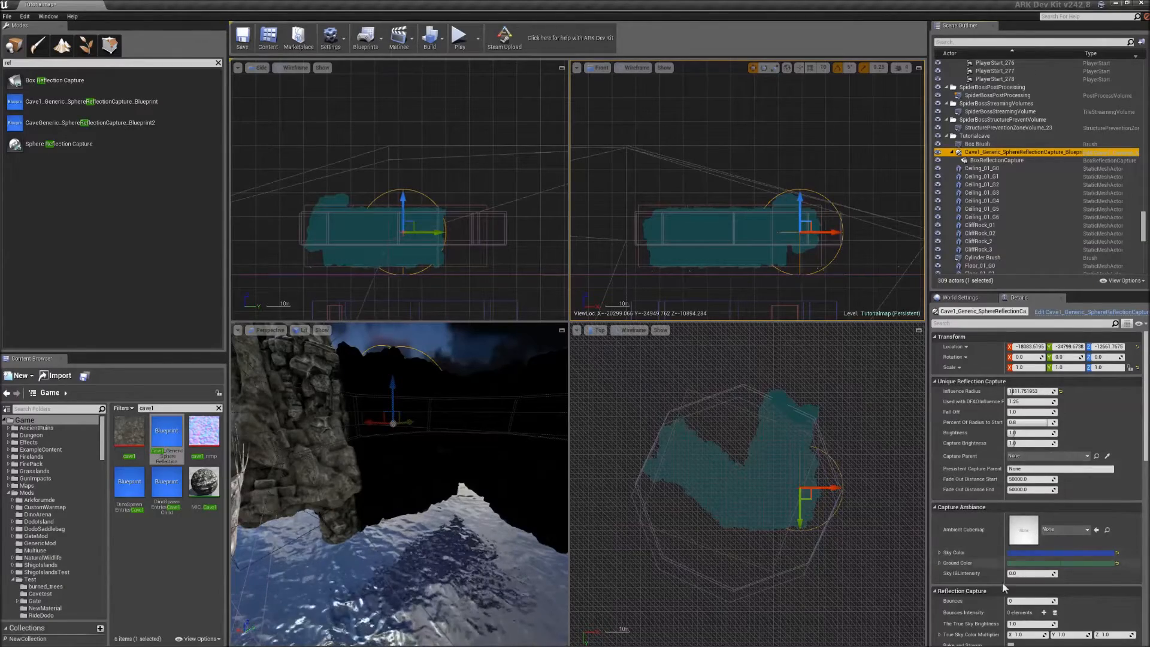
pyautogui.scroll(-3, 975, 518)
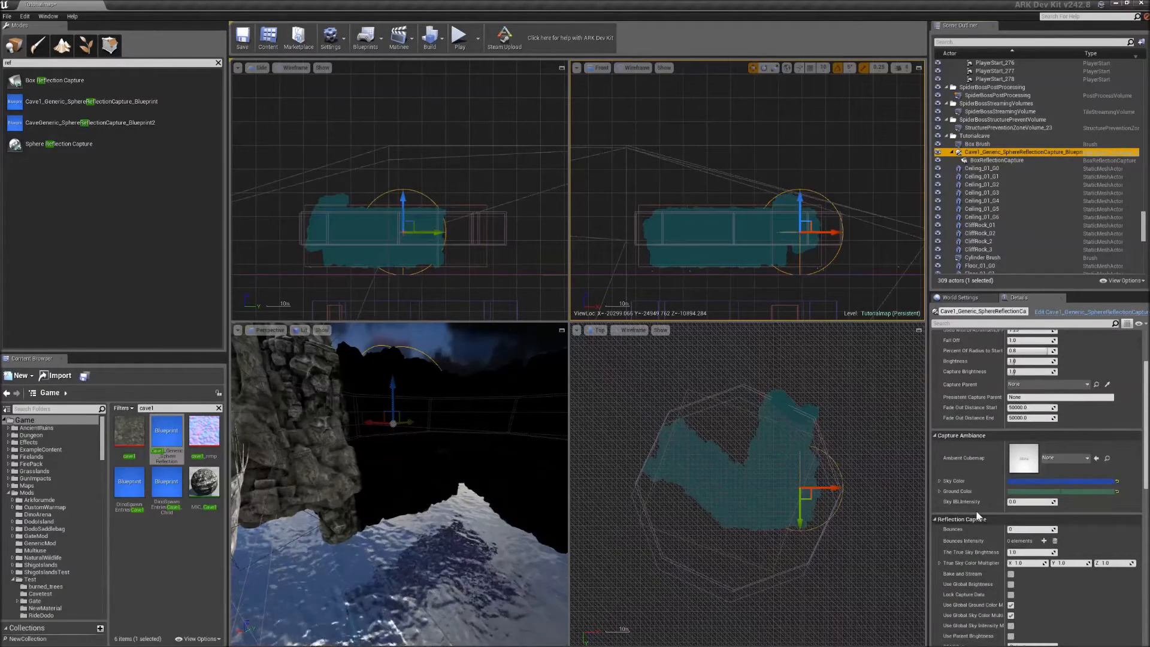
pyautogui.scroll(3, 976, 508)
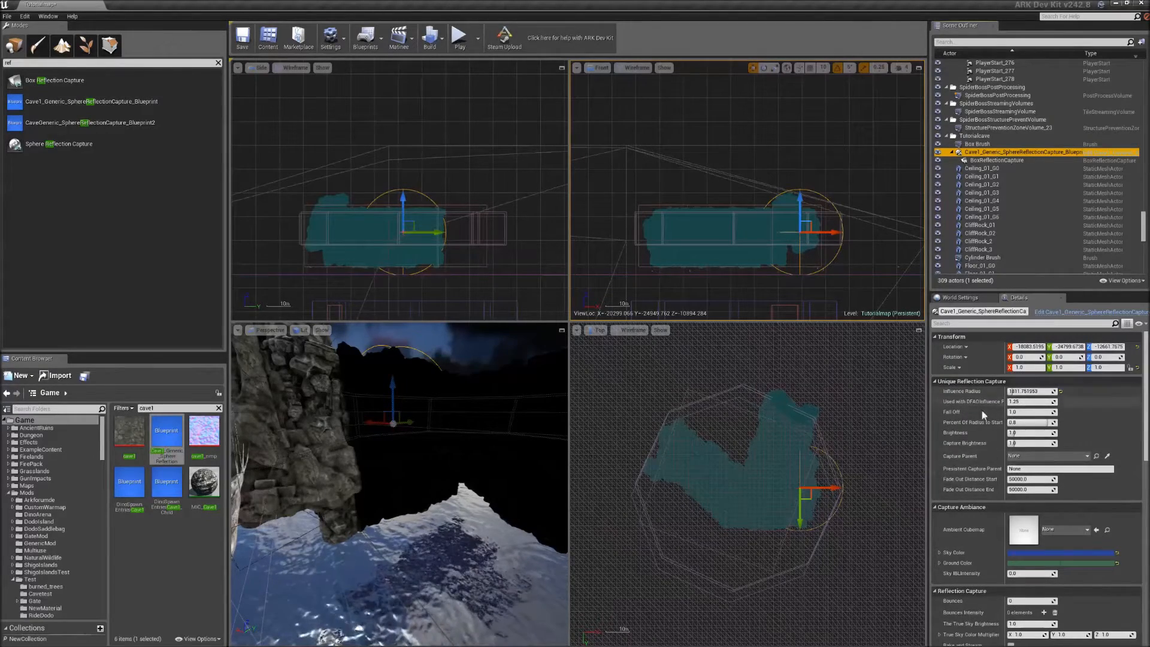
pyautogui.moveTo(614, 412); pyautogui.dragTo(647, 411, button='right')
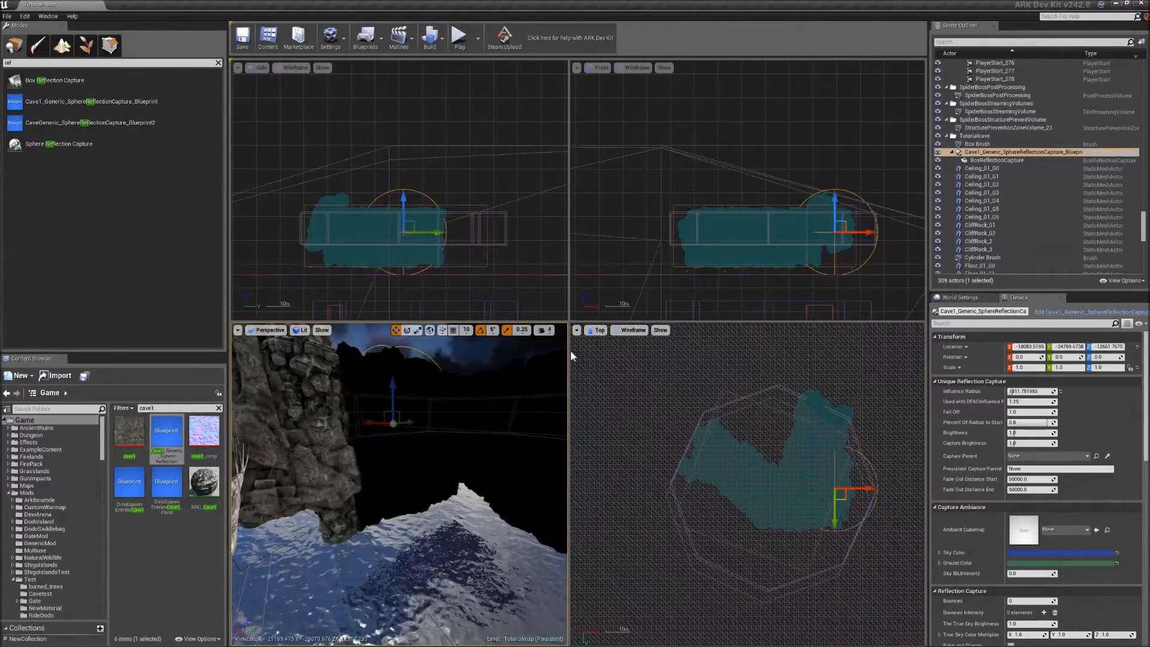
# Enlarge the perspective view, play the level from in front of the cave entrance, and walk into the cave
pyautogui.click(561, 330)
pyautogui.moveTo(624, 367); pyautogui.dragTo(587, 347, button='right')
pyautogui.press('w')
pyautogui.press('a')
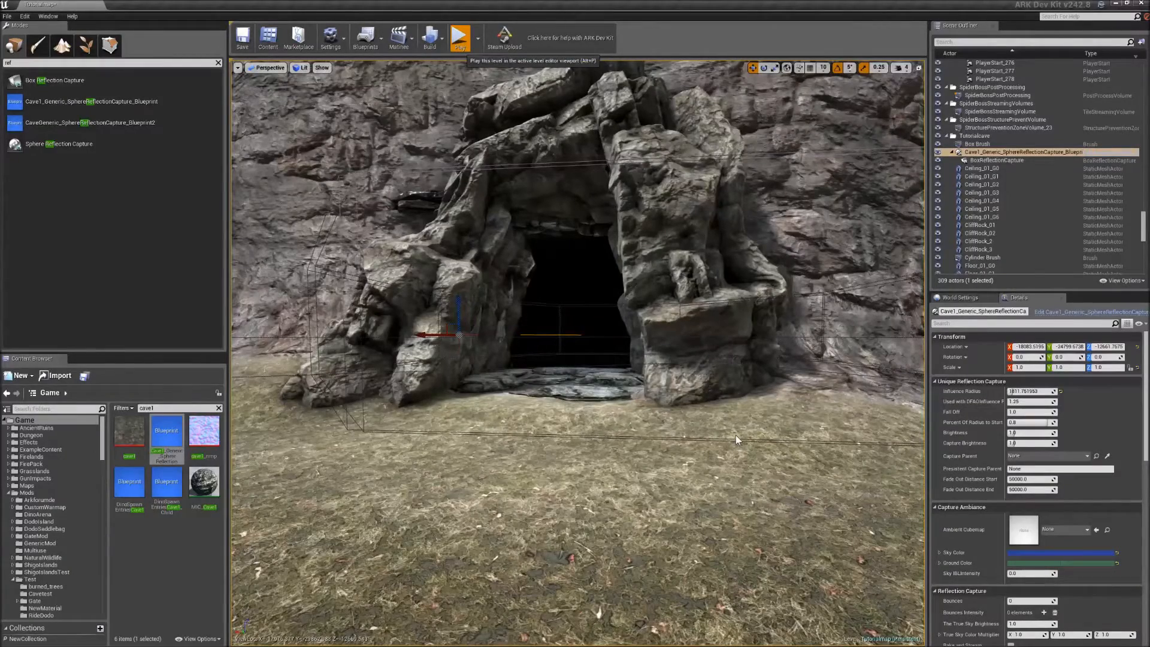
pyautogui.hotkey('alt', 'p')
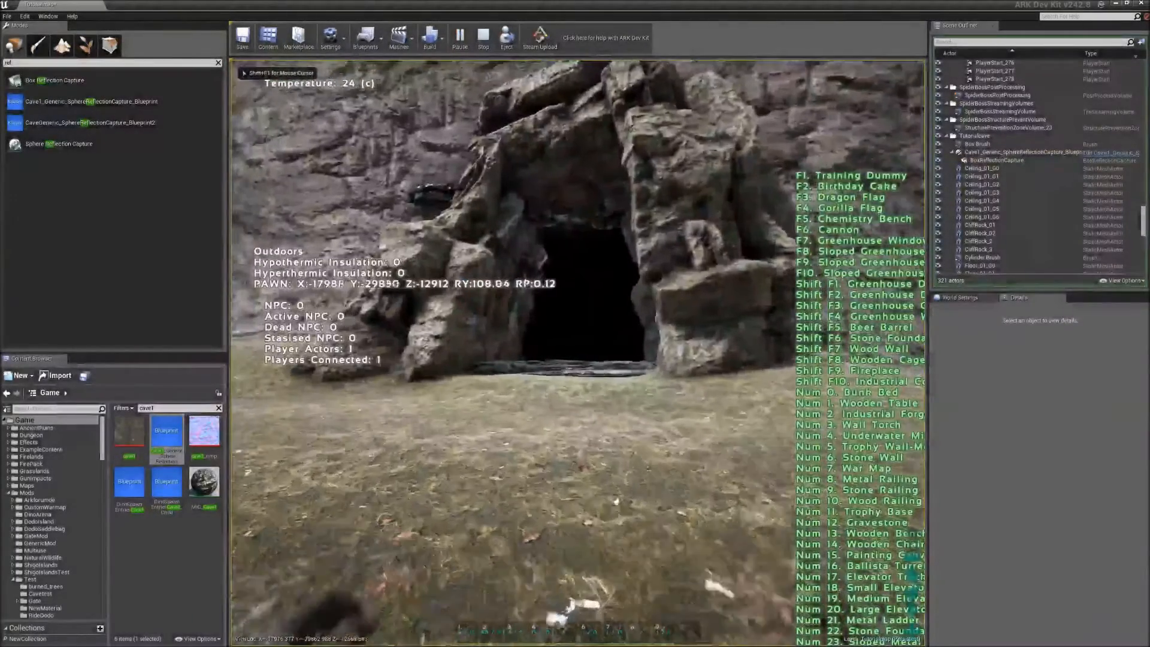
pyautogui.press('w')
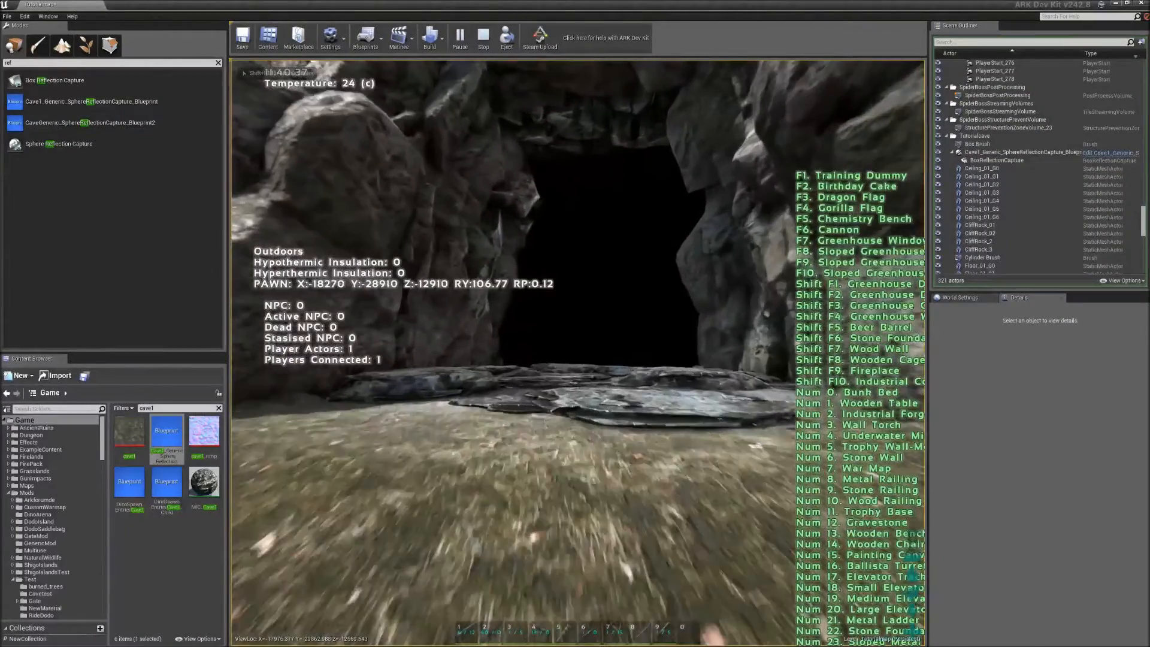
pyautogui.press('w')
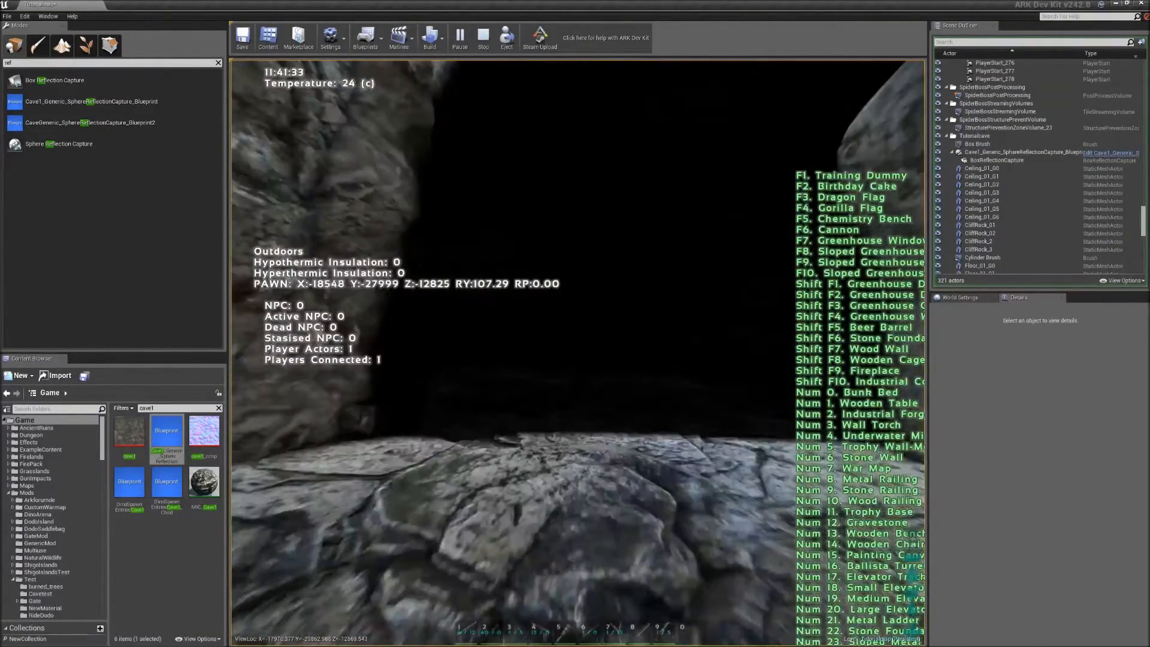
pyautogui.press('w')
pyautogui.press('w')
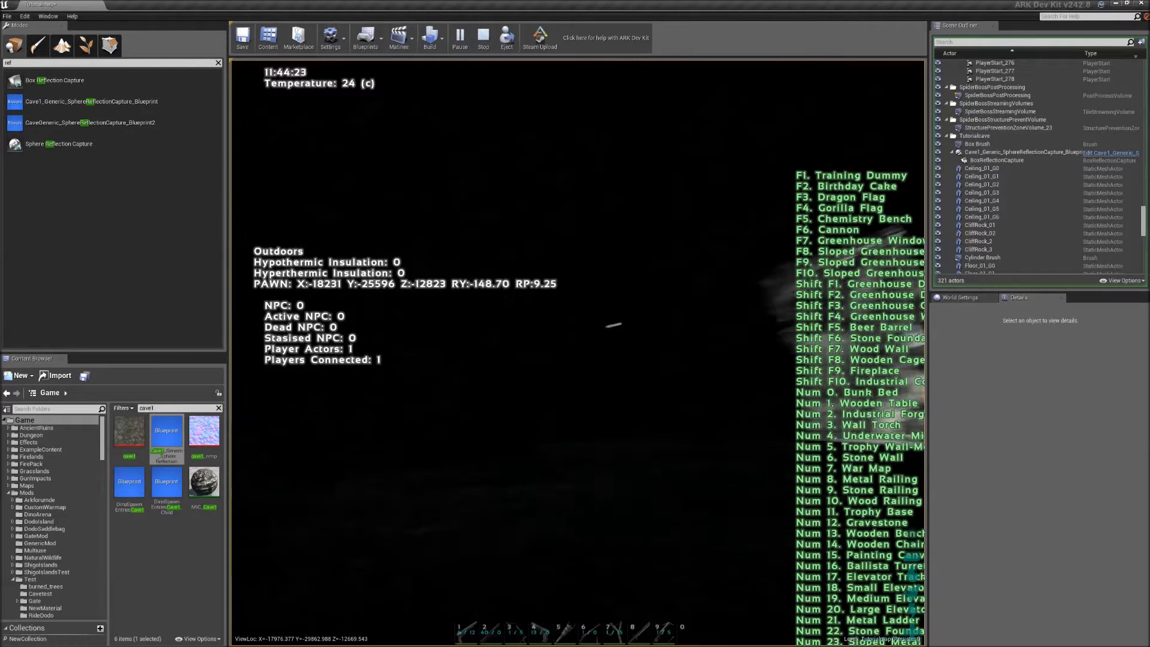
# Walk around the cave with a lit torch and examine how it lights the rock walls and floor
pyautogui.press('a')
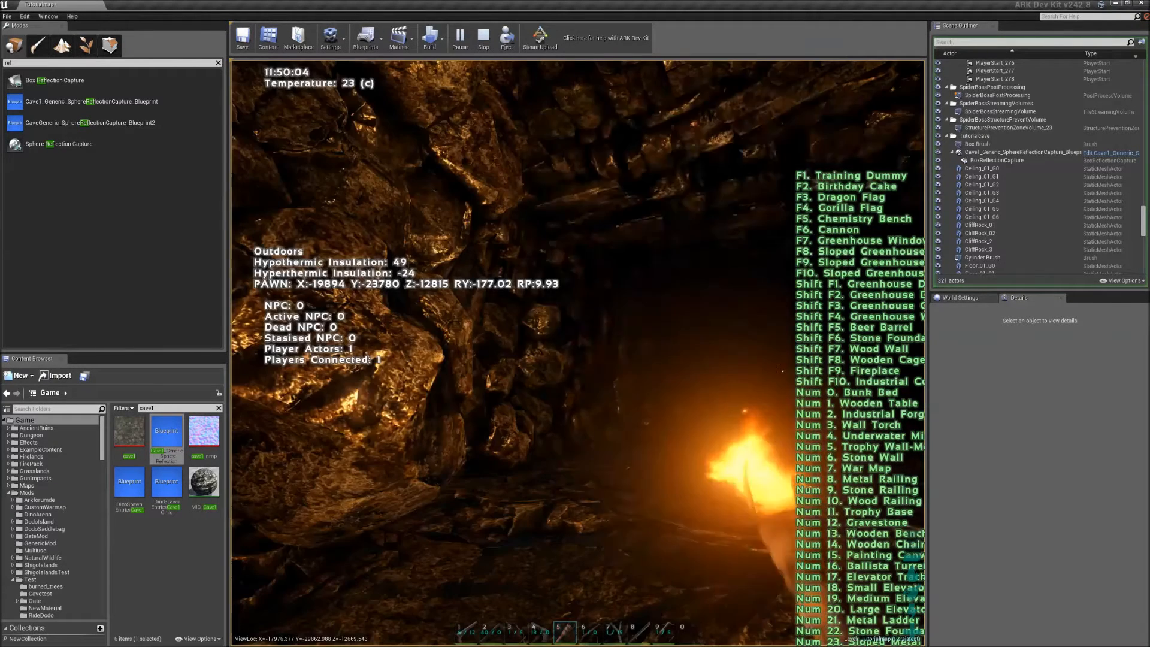
pyautogui.press('w')
pyautogui.press('w')
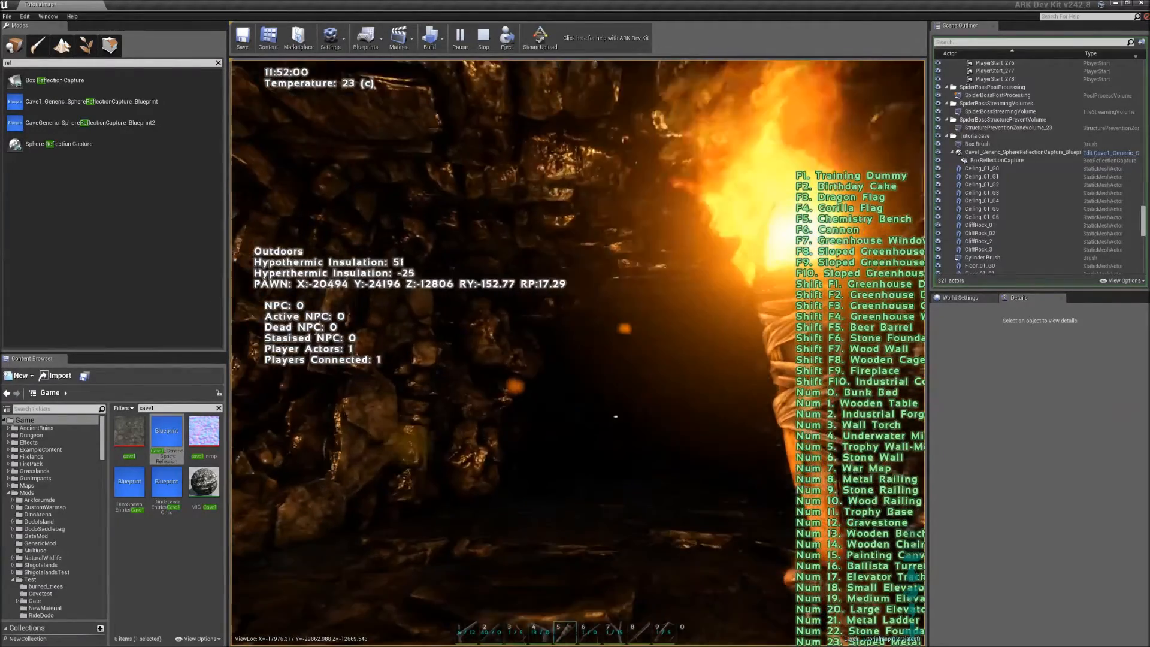
pyautogui.press('w')
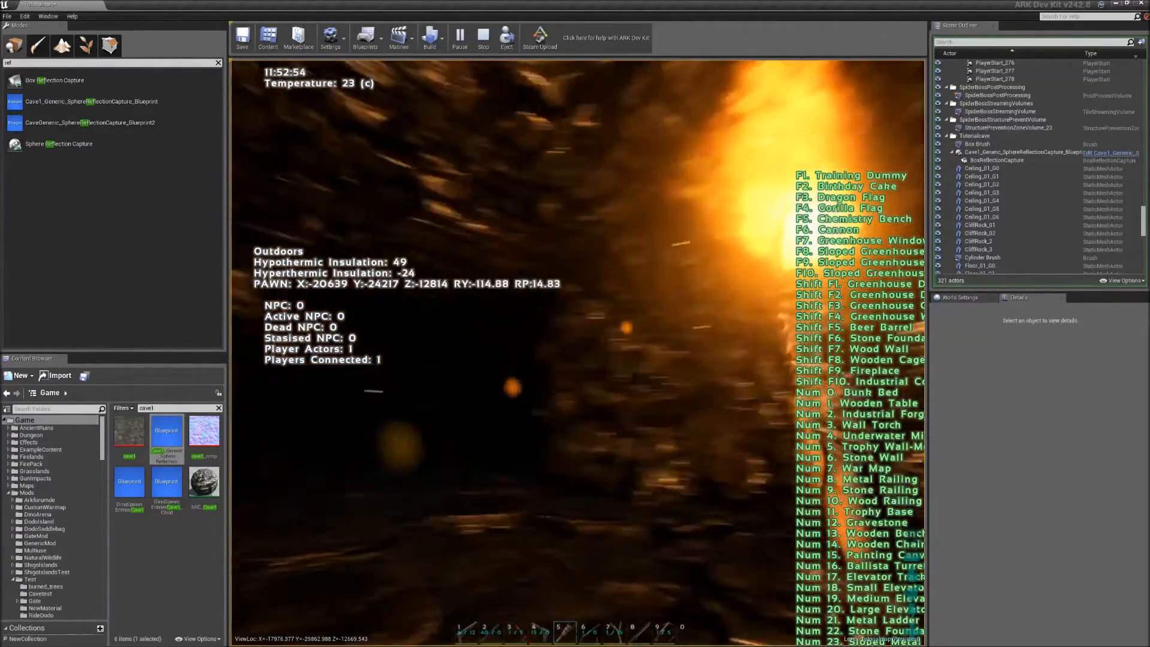
pyautogui.press('w')
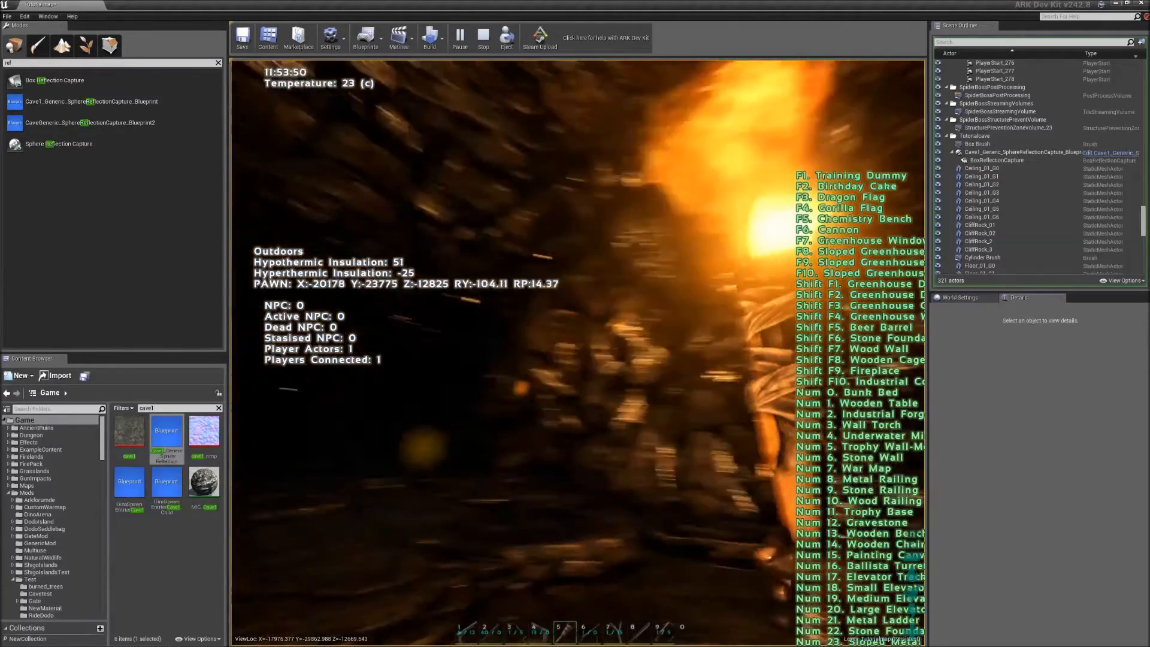
pyautogui.press('w')
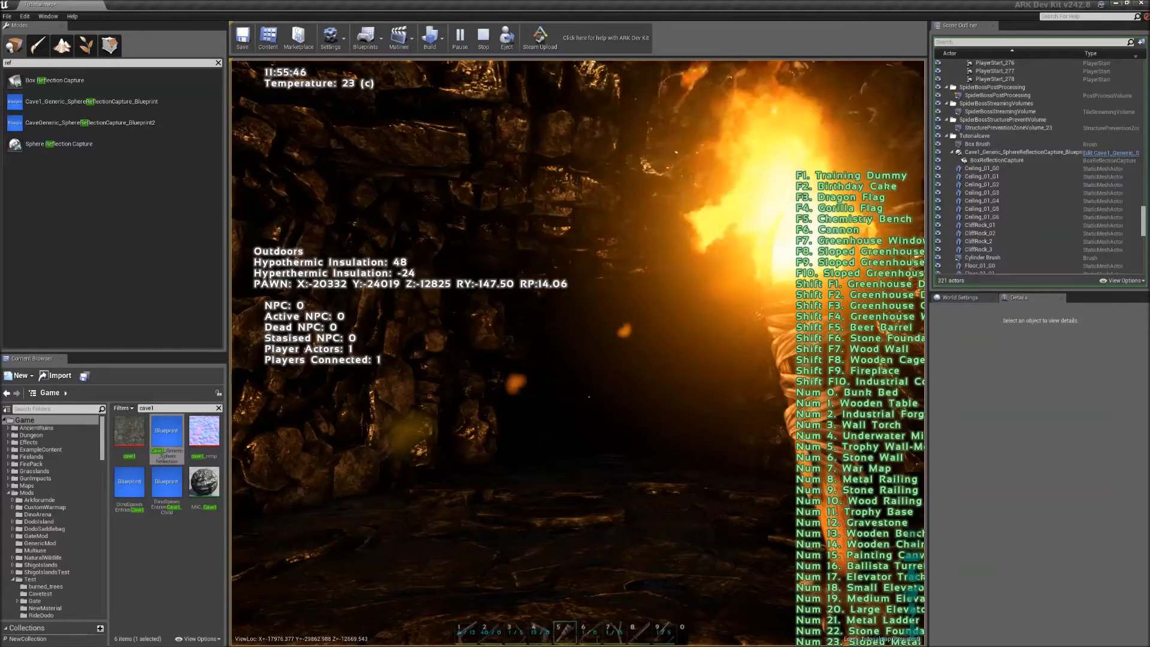
# Put the torch away, check the cave's darkness while moving around inside it, and end the play session
pyautogui.press('5')
pyautogui.press('5')
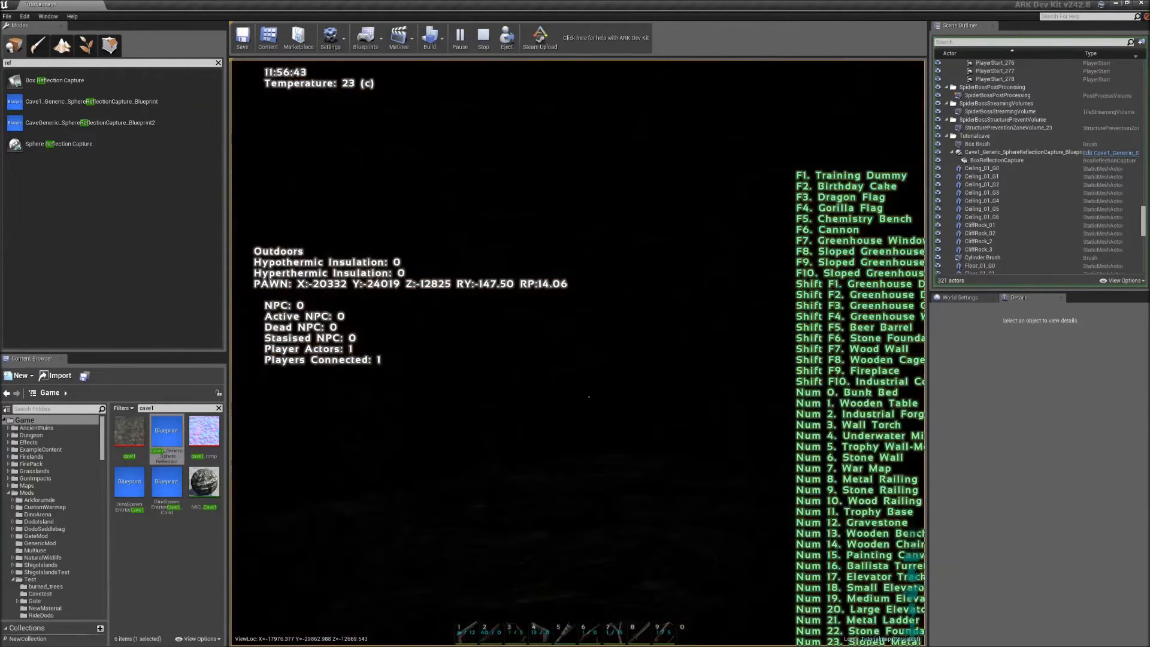
pyautogui.press('w')
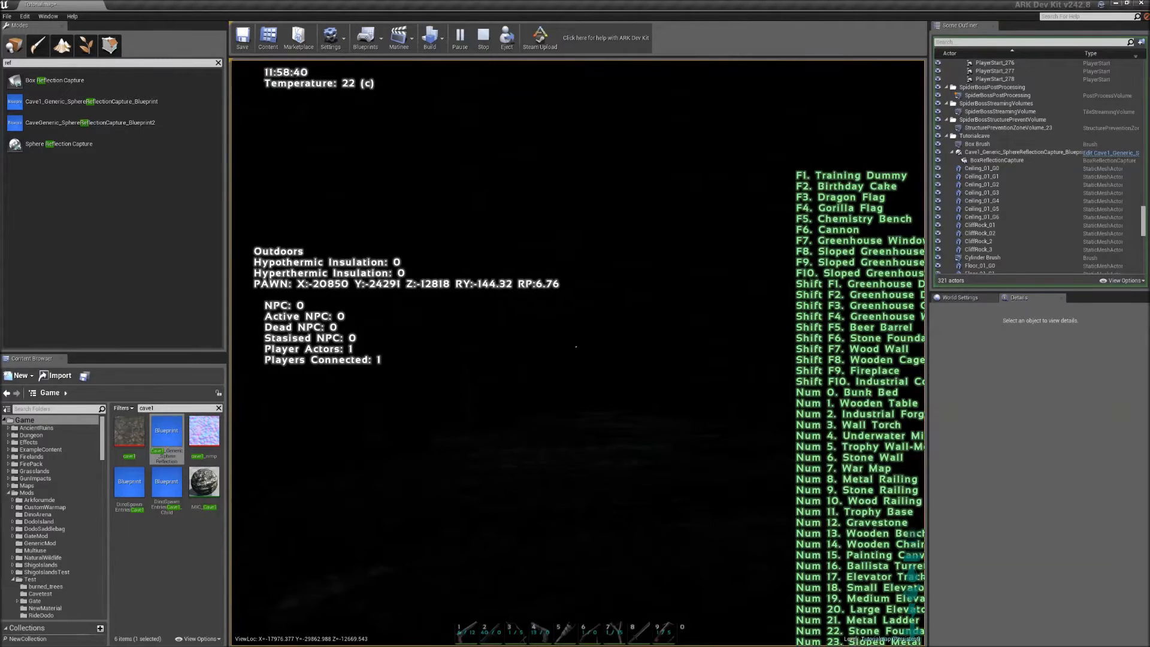
pyautogui.press('s')
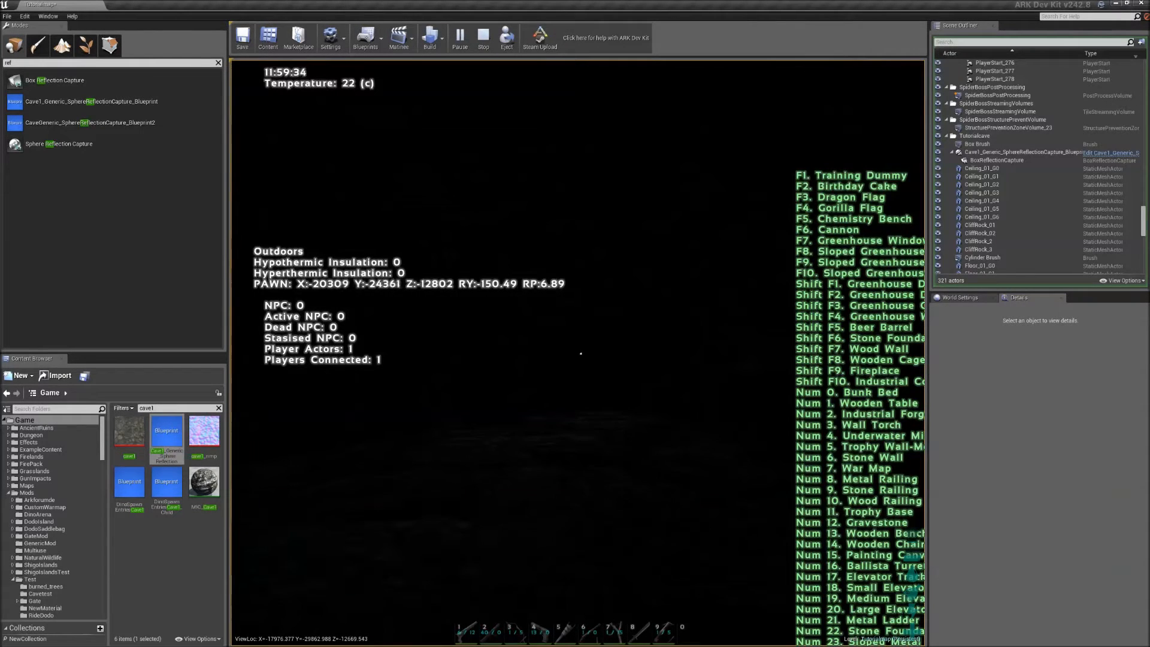
pyautogui.press('s')
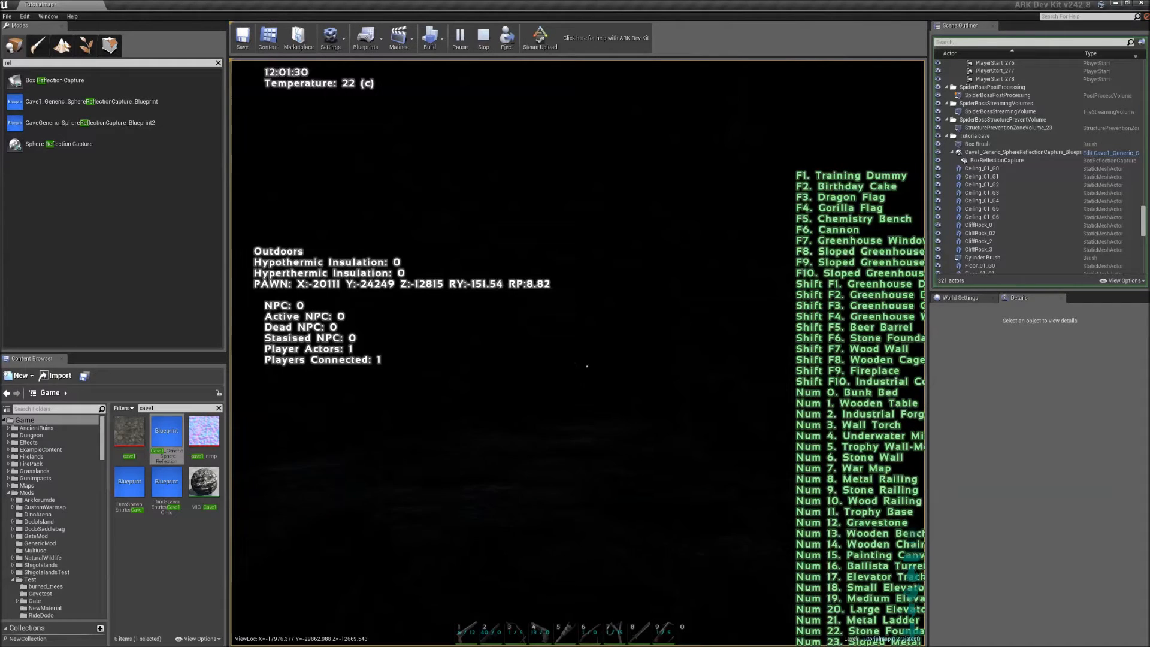
pyautogui.press('a')
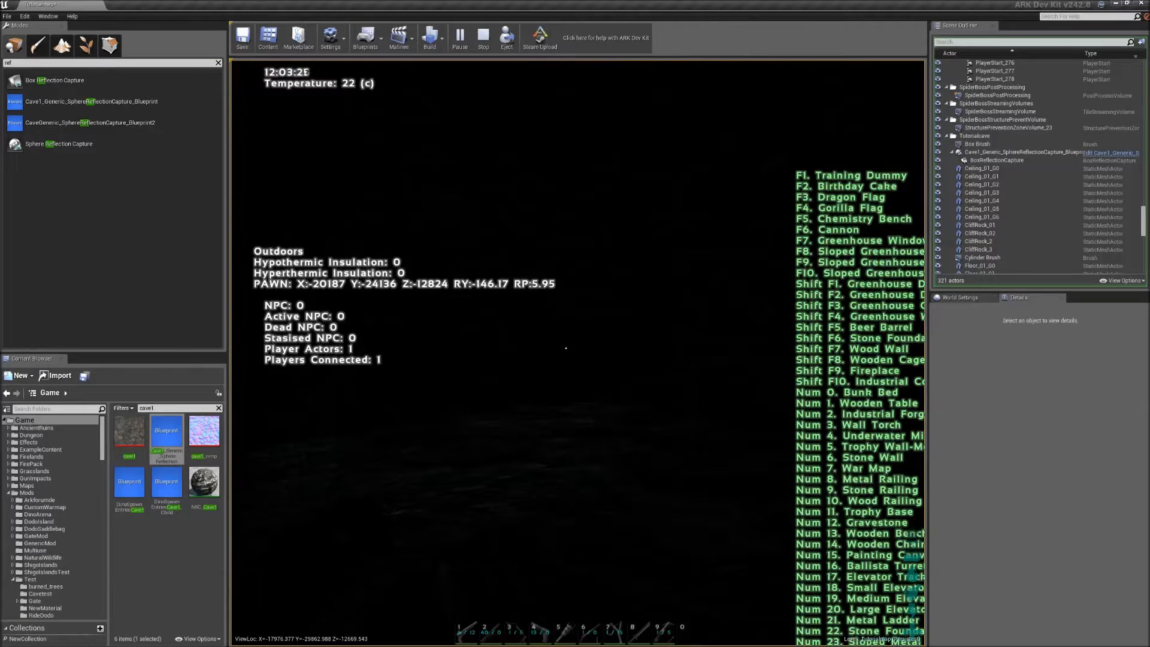
pyautogui.press('Escape')
# Raise the Box Brush and Cylinder Brush from the Tutorialcave folder together until they surround the cave behind its entrance
pyautogui.press('w')
pyautogui.moveTo(578, 352)
pyautogui.mouseDown(button='right')
pyautogui.moveTo(584, 281)
pyautogui.moveTo(572, 368)
pyautogui.moveTo(560, 338)
pyautogui.moveTo(578, 353)
pyautogui.mouseUp(button='right')
pyautogui.press('w')
pyautogui.click(646, 457)
pyautogui.moveTo(641, 455); pyautogui.dragTo(641, 455, button='right')
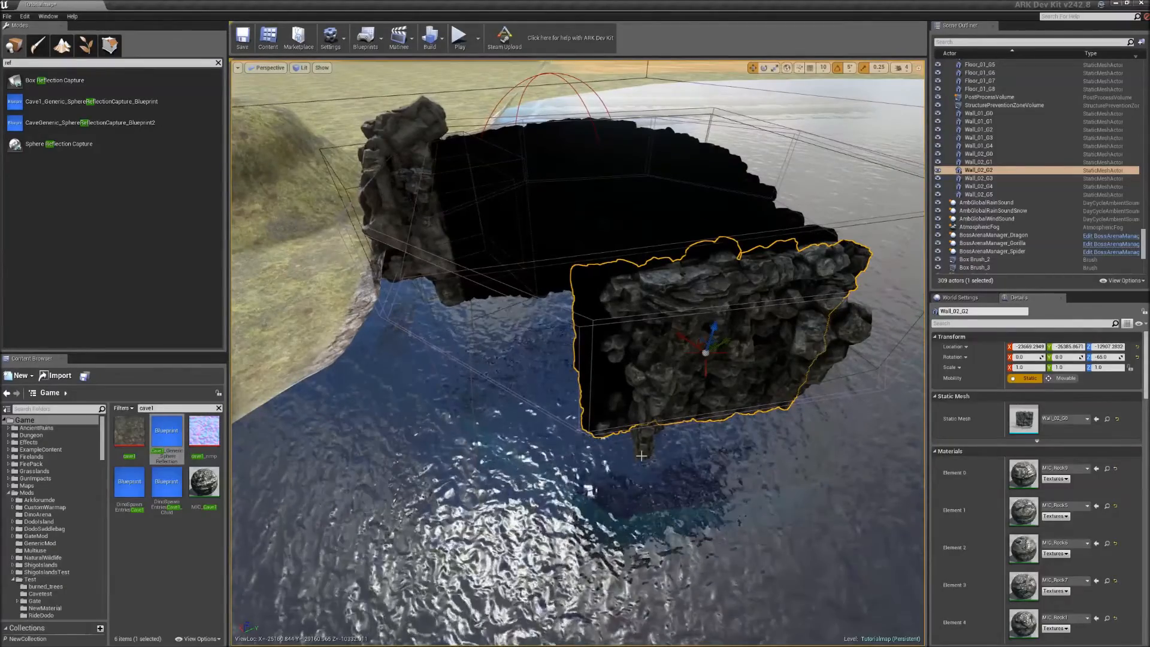
pyautogui.scroll(8, 1027, 220)
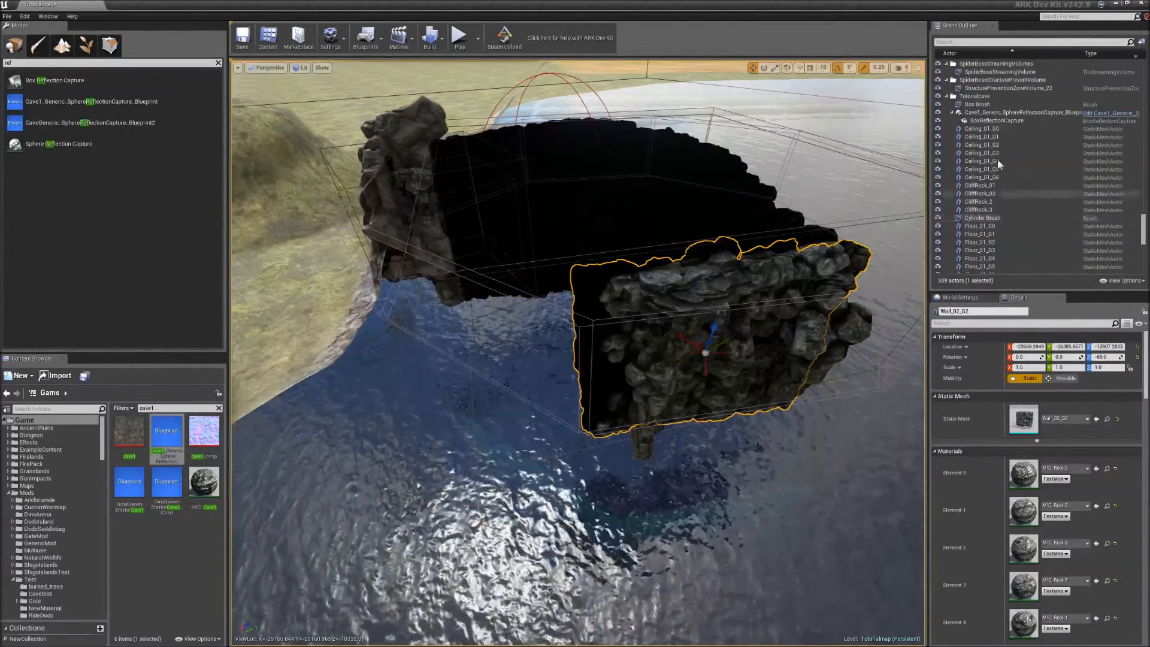
pyautogui.click(979, 105)
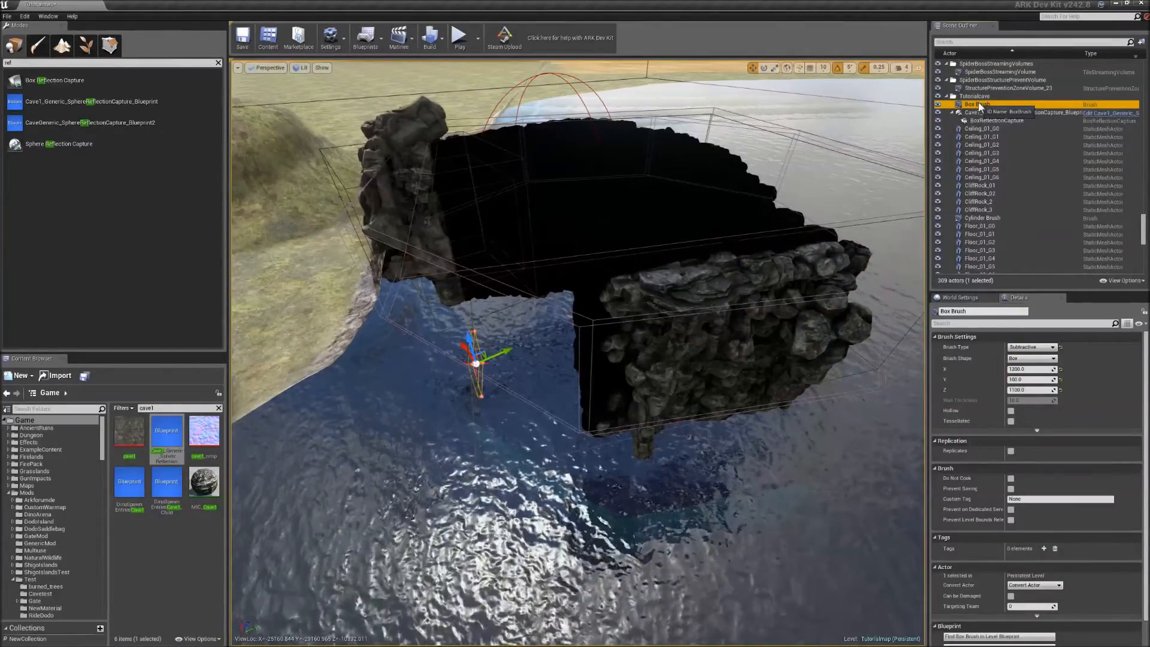
pyautogui.keyDown('ctrl'); pyautogui.click(983, 218); pyautogui.keyUp('ctrl')
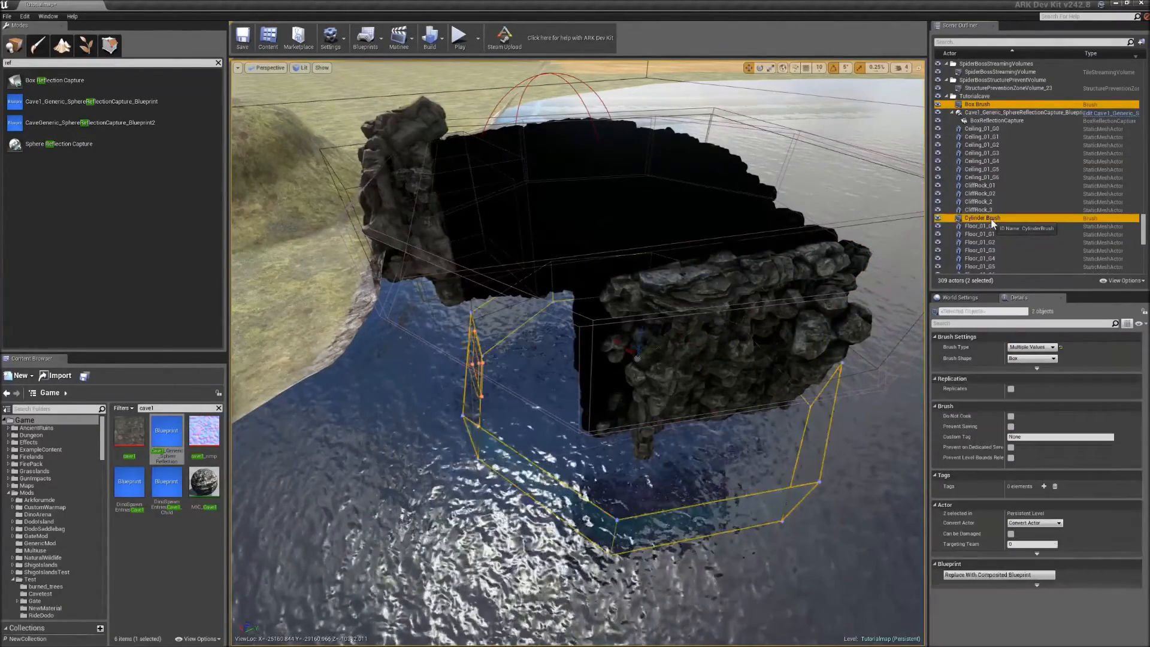
pyautogui.press('f')
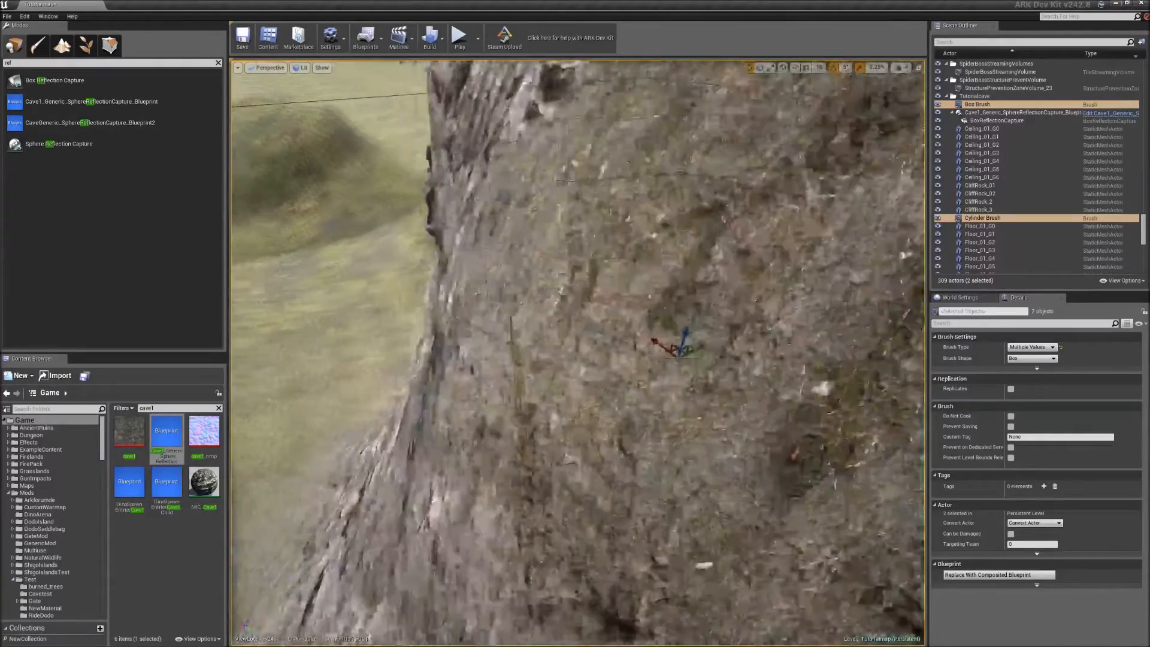
pyautogui.moveTo(578, 352); pyautogui.dragTo(575, 276, button='right')
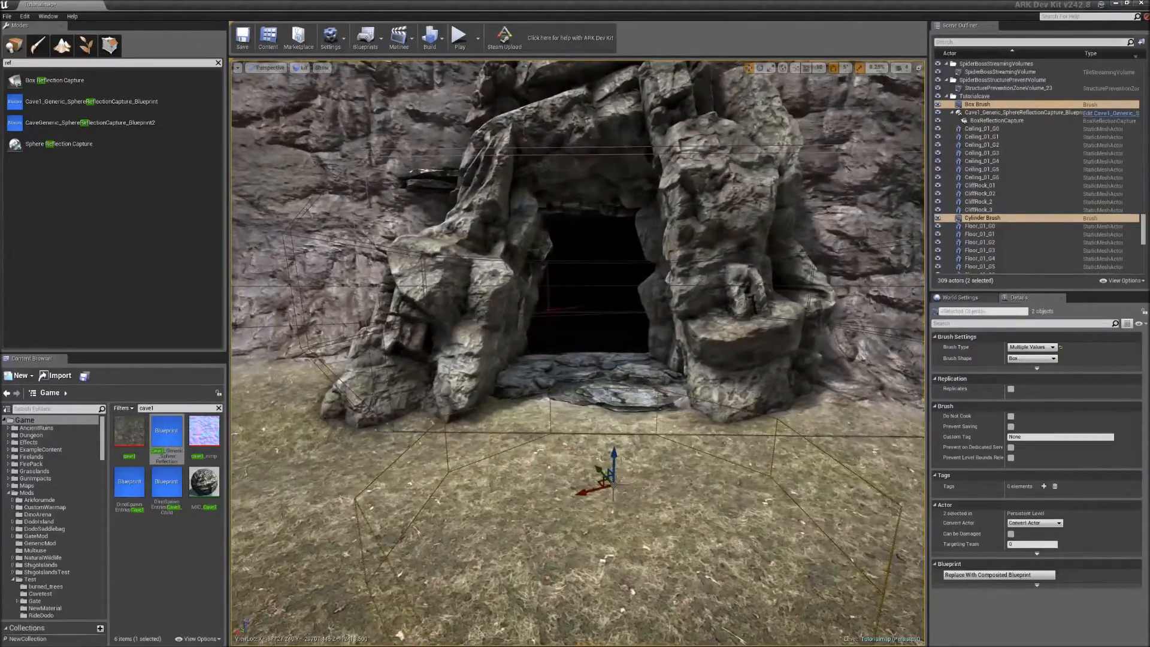
pyautogui.moveTo(614, 460)
pyautogui.mouseDown()
pyautogui.moveTo(634, 230)
pyautogui.moveTo(636, 245)
pyautogui.mouseUp()
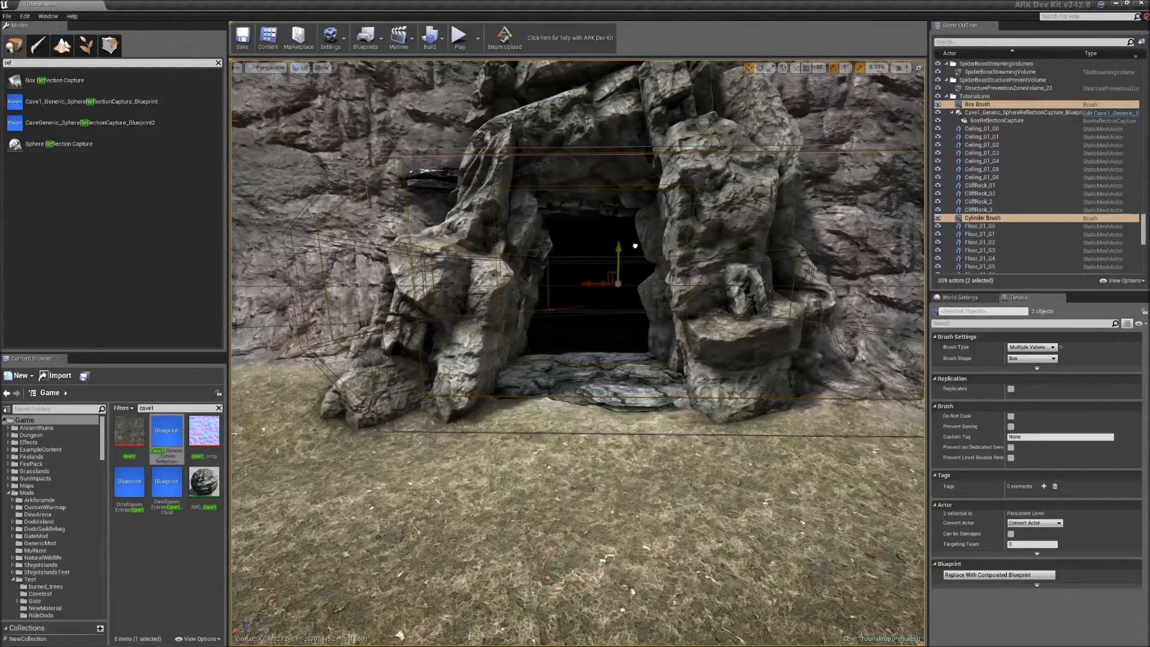
# Play the level from inside the cave and compare its lighting with the torch lit and put away
pyautogui.moveTo(680, 345)
pyautogui.mouseDown(button='right')
pyautogui.moveTo(680, 237)
pyautogui.moveTo(711, 231)
pyautogui.moveTo(692, 207)
pyautogui.moveTo(830, 405)
pyautogui.moveTo(686, 357)
pyautogui.moveTo(638, 327)
pyautogui.moveTo(590, 327)
pyautogui.mouseUp(button='right')
pyautogui.press('w')
pyautogui.press('d')
pyautogui.moveTo(680, 326)
pyautogui.mouseDown(button='right')
pyautogui.moveTo(668, 336)
pyautogui.moveTo(668, 319)
pyautogui.mouseUp(button='right')
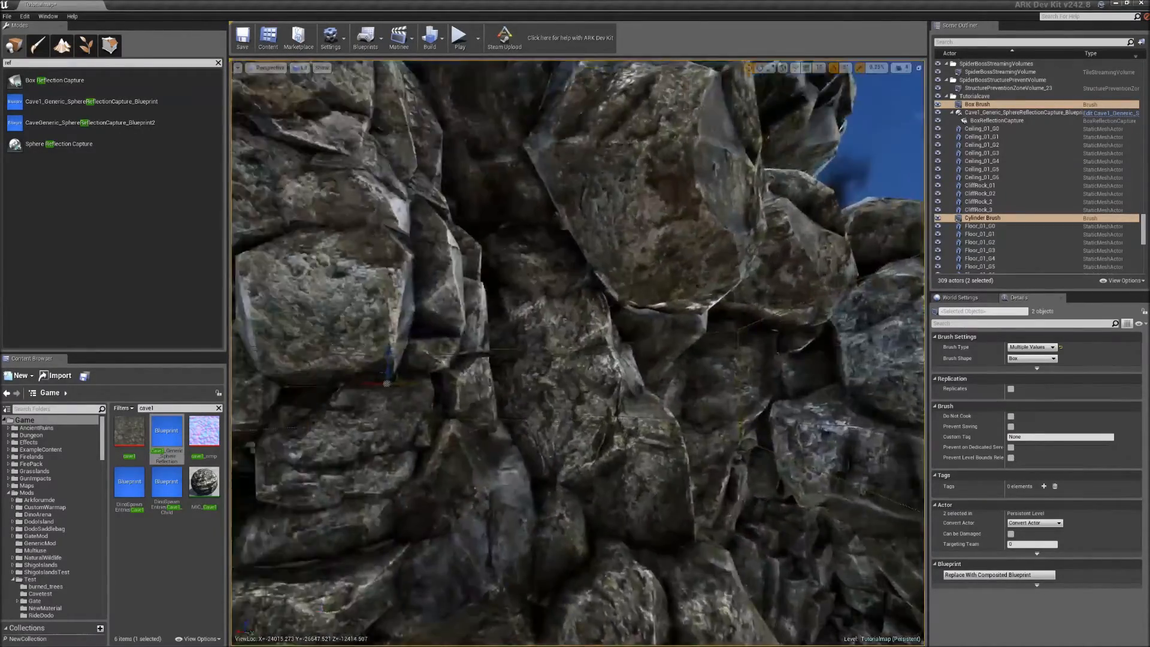
pyautogui.moveTo(577, 352)
pyautogui.mouseDown(button='right')
pyautogui.moveTo(528, 347)
pyautogui.moveTo(524, 398)
pyautogui.mouseUp(button='right')
pyautogui.press('w')
pyautogui.moveTo(685, 427); pyautogui.dragTo(685, 427, button='right')
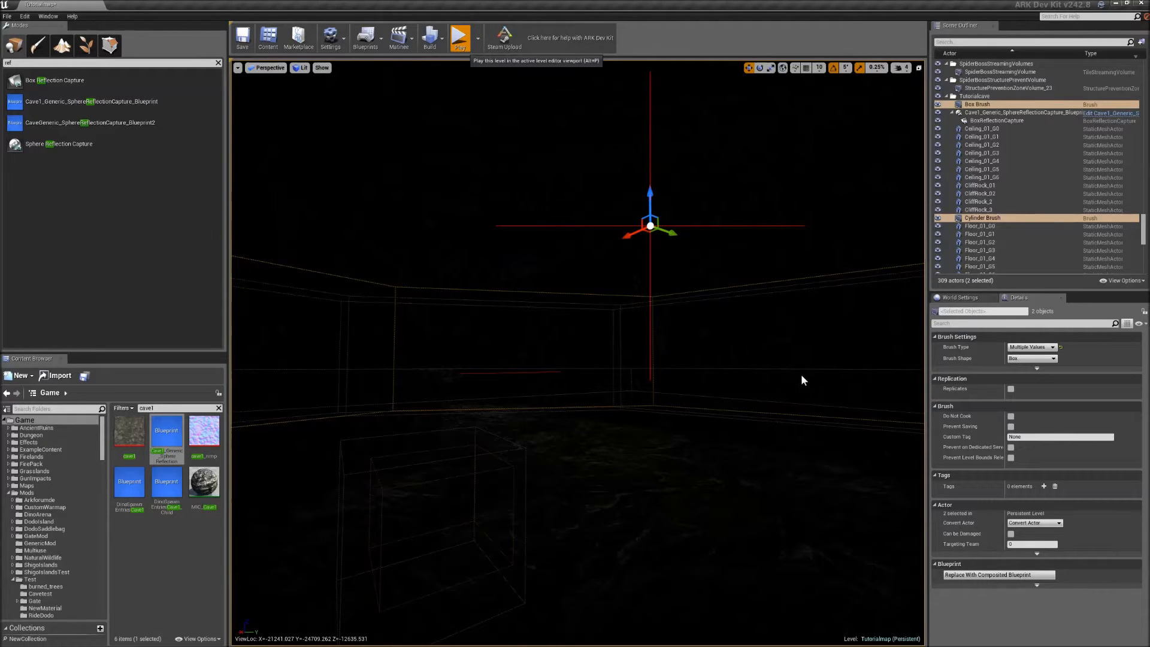
pyautogui.hotkey('alt', 'p')
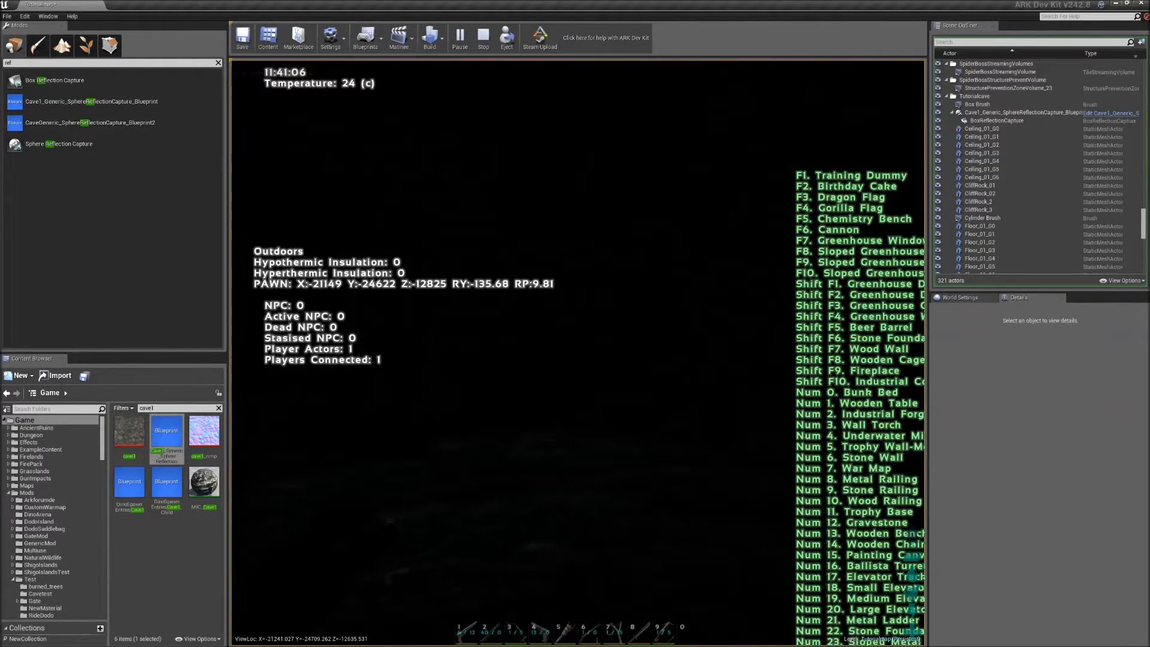
pyautogui.press('5')
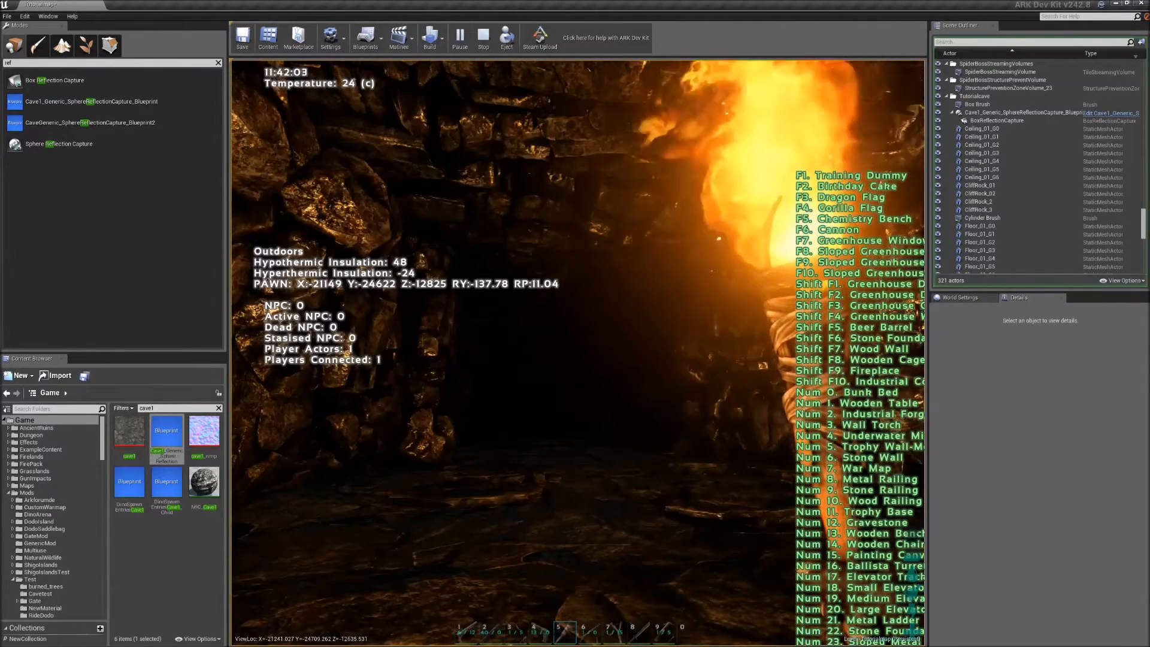
pyautogui.press('5')
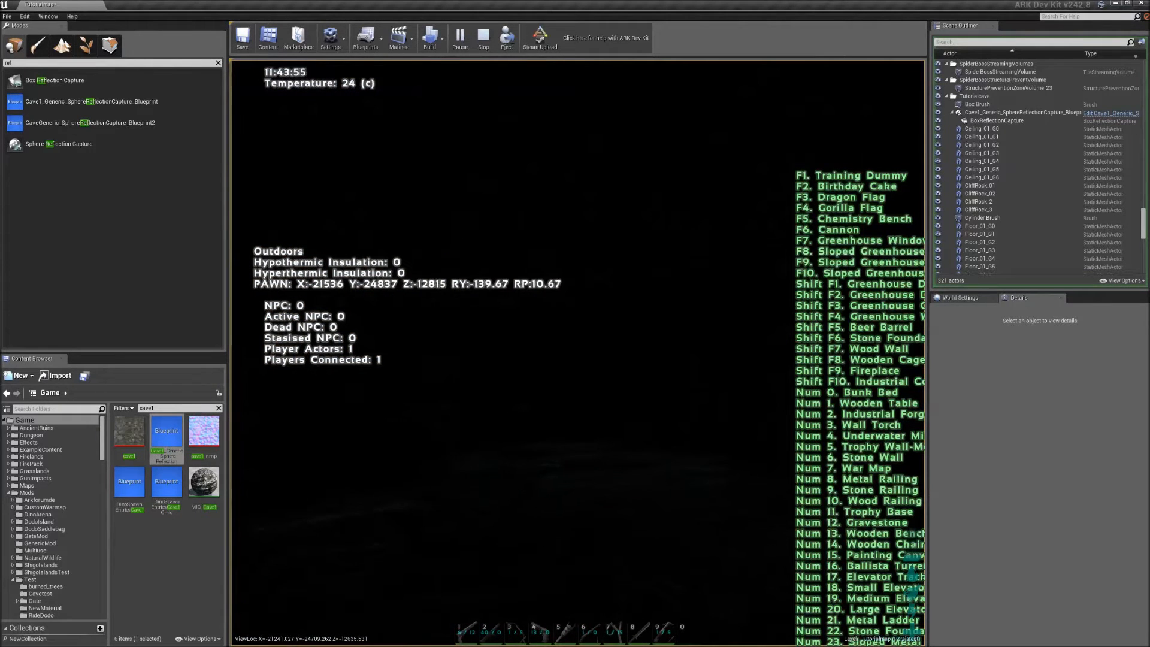
# Walk through the unlit cave interior and check how dark it is away from the entrance
pyautogui.press('s')
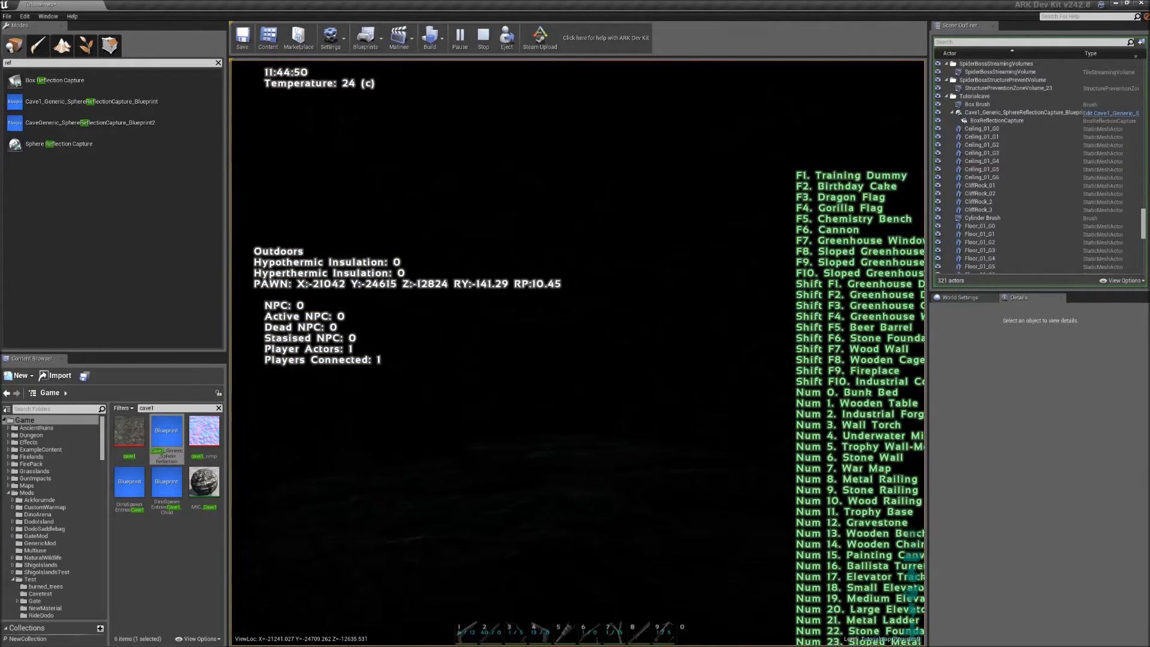
pyautogui.press('a')
pyautogui.press('d')
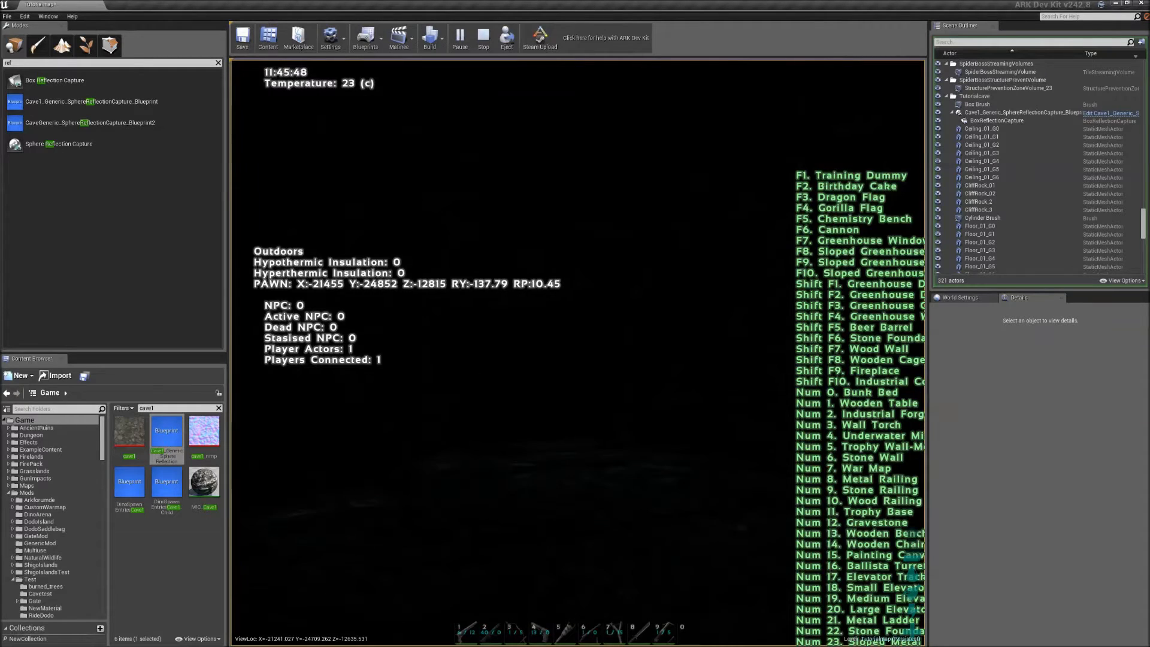
pyautogui.press('s')
pyautogui.press('d')
pyautogui.press('w')
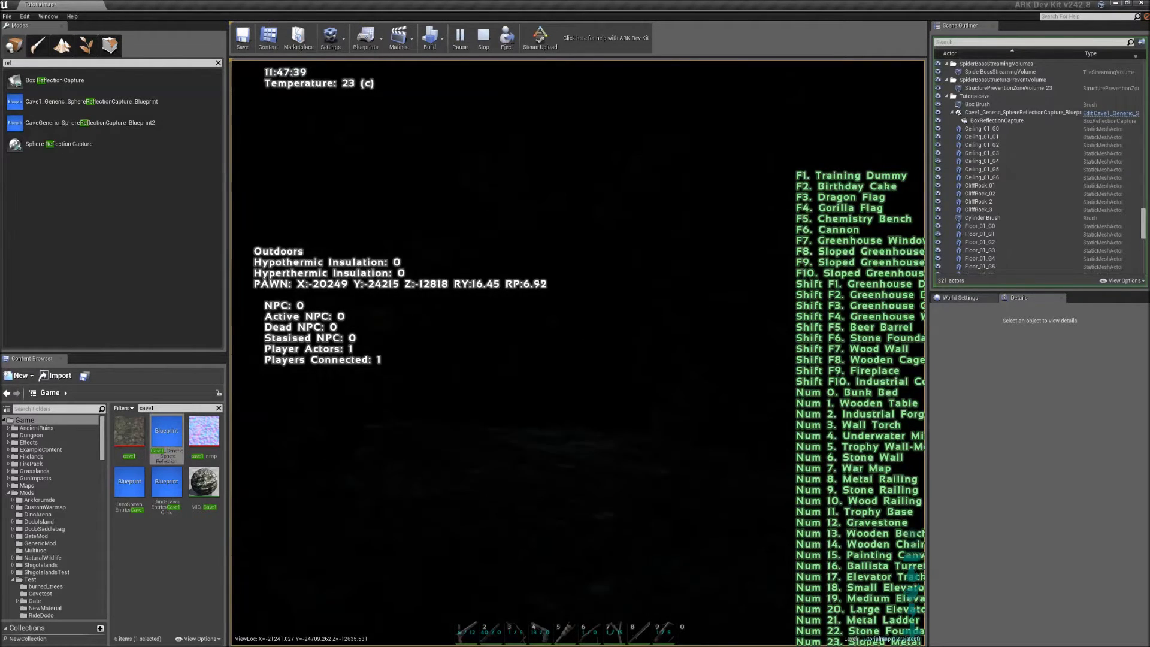
pyautogui.press('w')
pyautogui.press('d')
pyautogui.press('w')
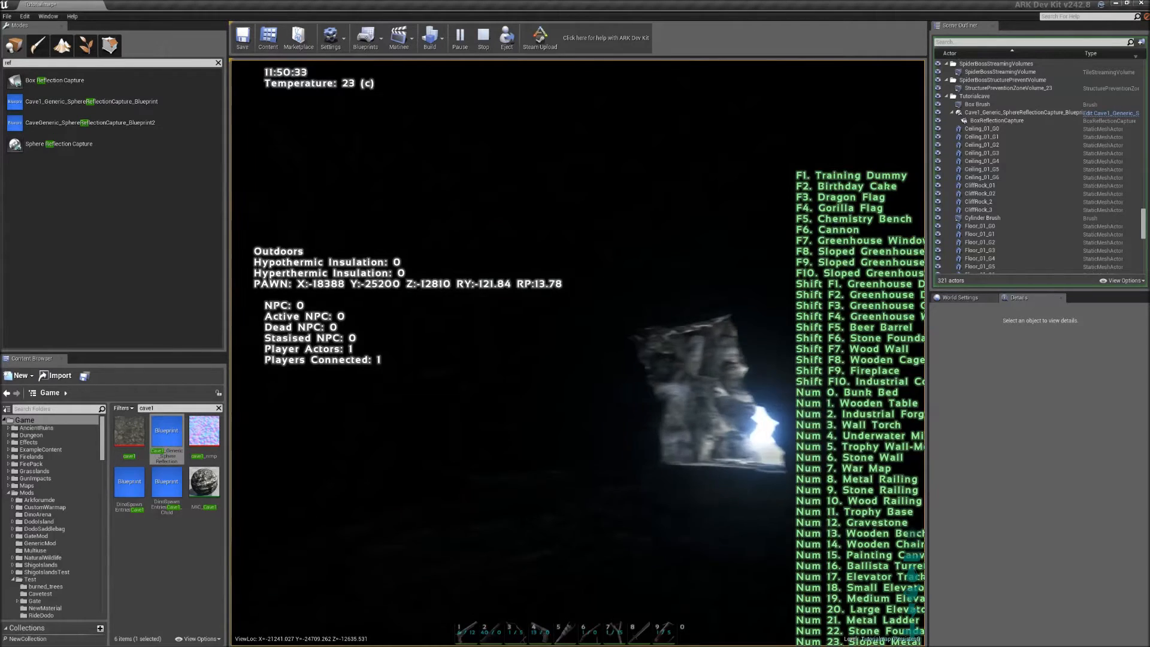
# Examine where daylight reaches the rock walls near the cave opening, and end the play session
pyautogui.press('w')
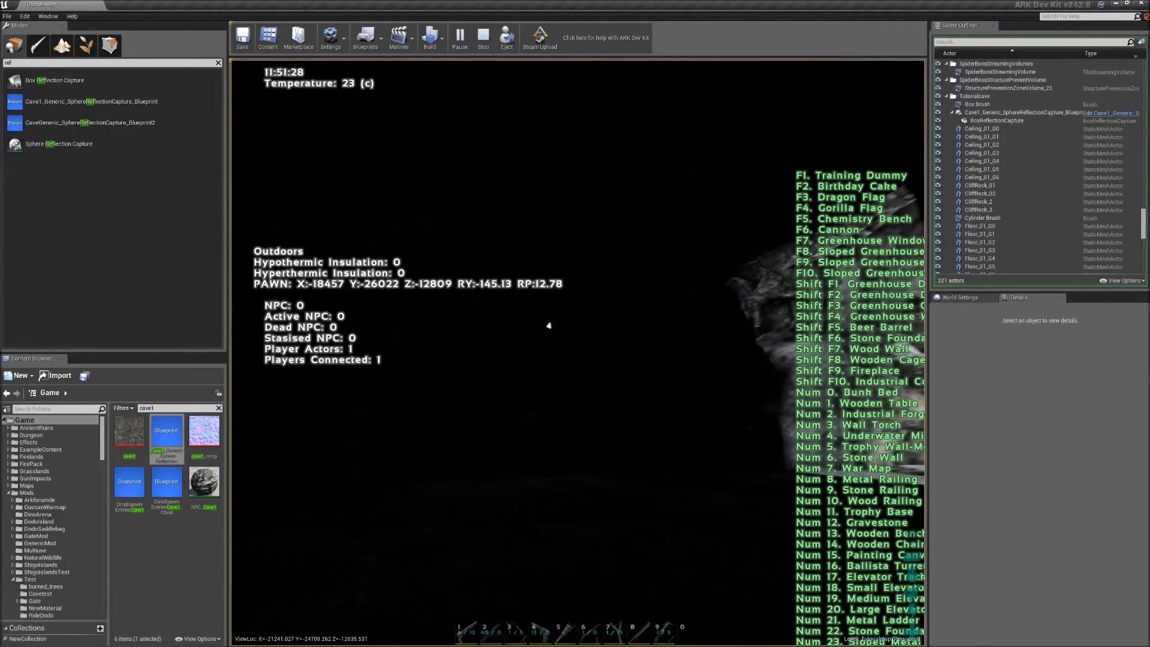
pyautogui.press('w')
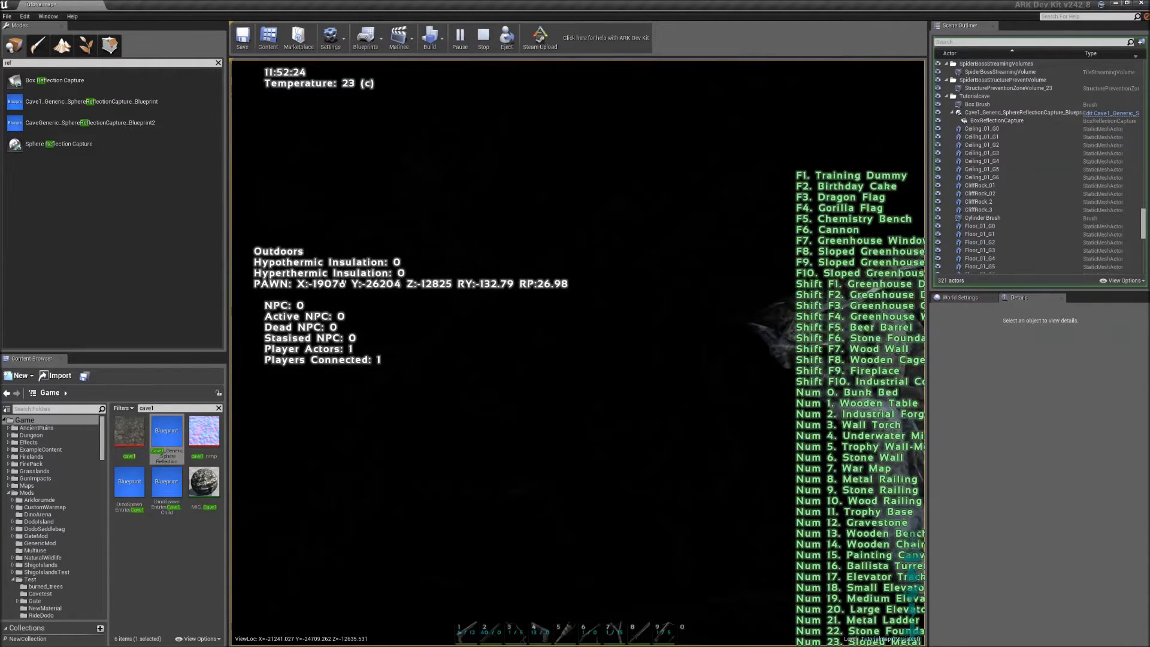
pyautogui.press('w')
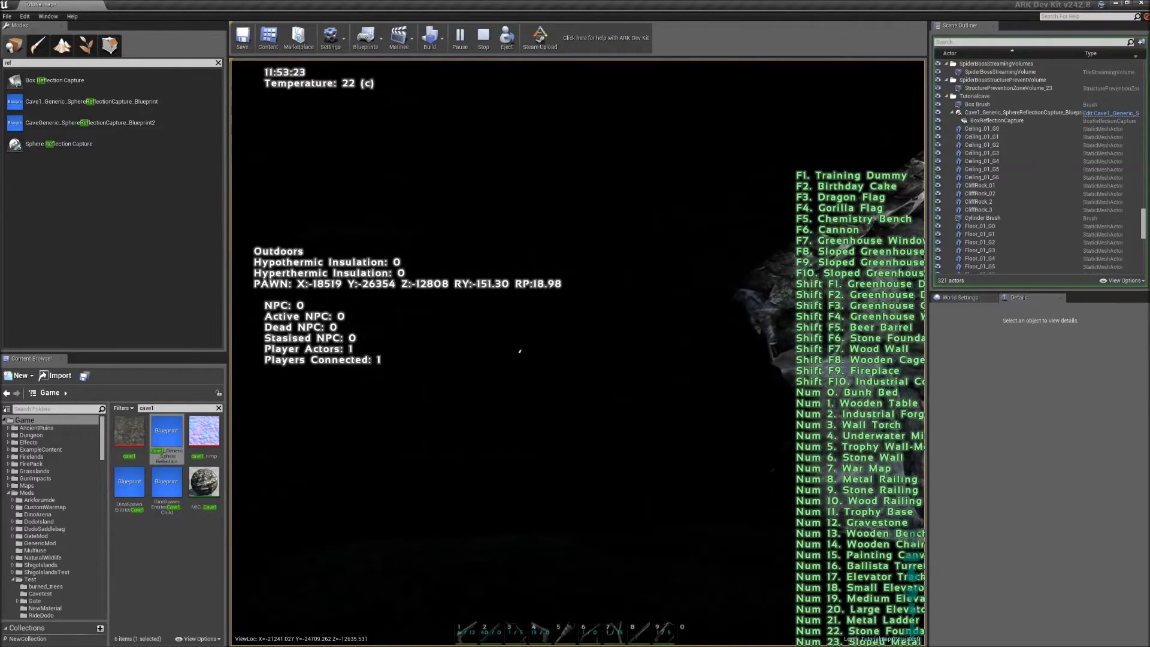
pyautogui.press('a')
pyautogui.press('d')
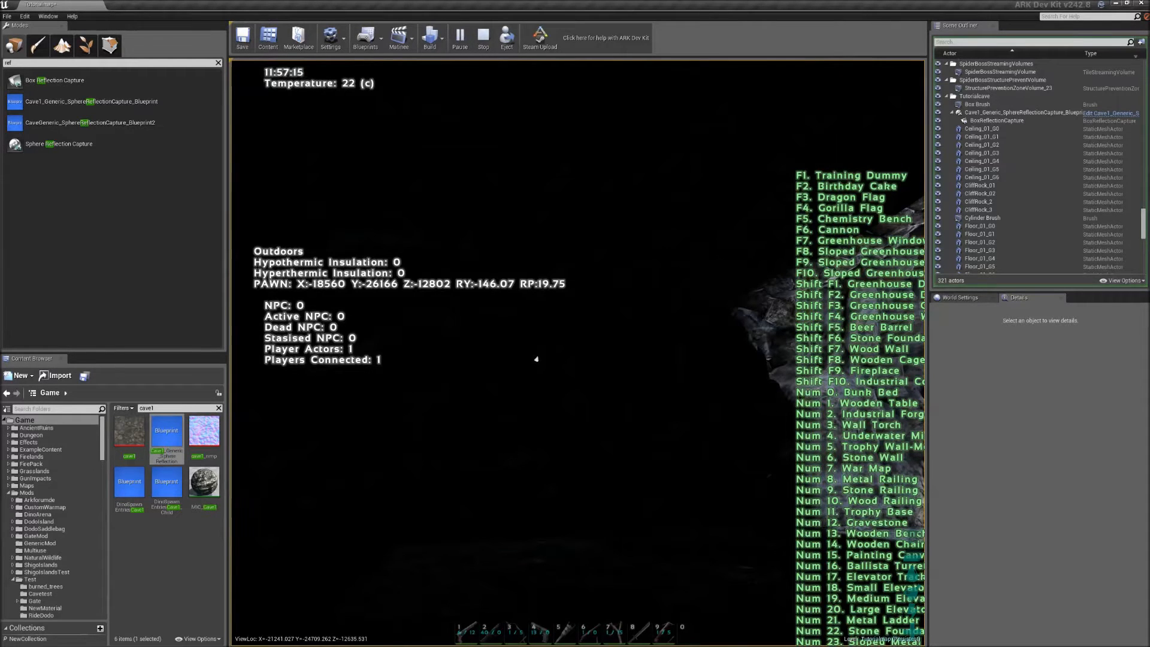
pyautogui.press('Escape')
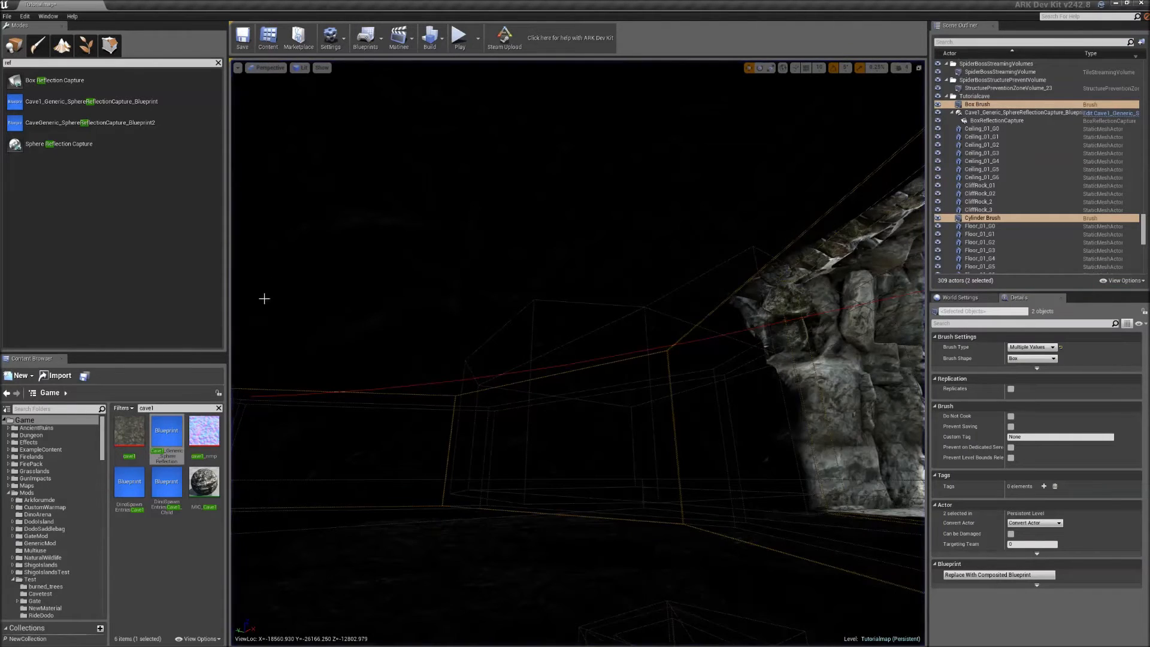
# Inspect the cave and the wireframes of its surrounding brushes in the editor view
pyautogui.press('w')
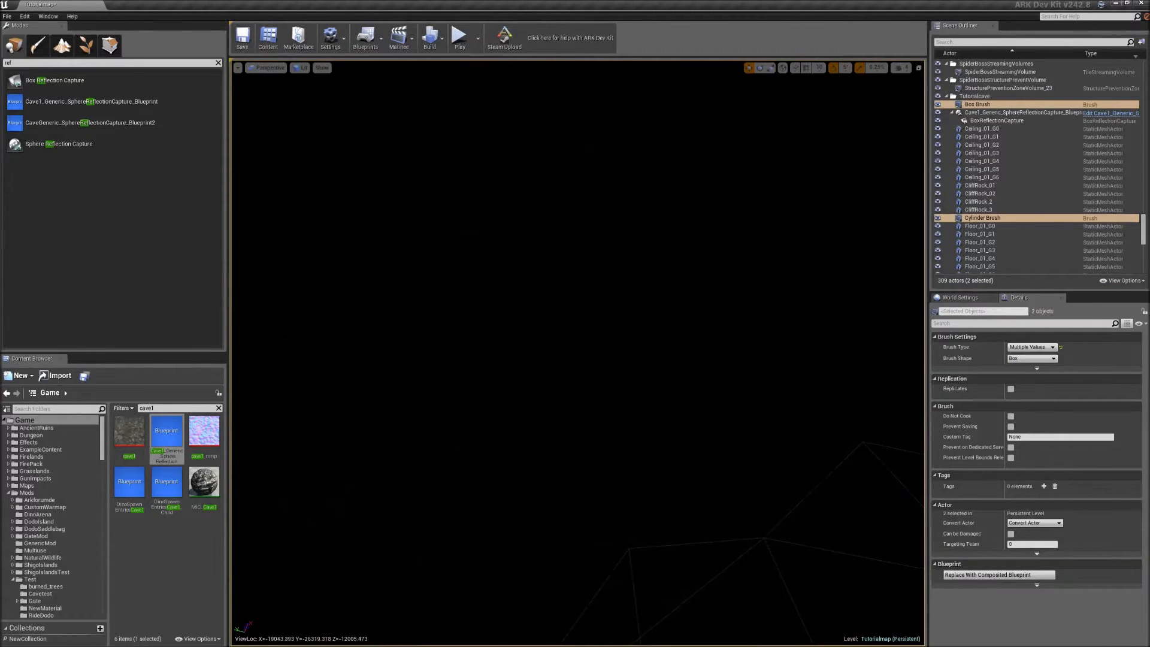
pyautogui.press('w')
pyautogui.moveTo(578, 239); pyautogui.dragTo(578, 455, button='right')
pyautogui.press('s')
pyautogui.press('d')
pyautogui.moveTo(577, 353)
pyautogui.mouseDown(button='right')
pyautogui.moveTo(469, 362)
pyautogui.moveTo(236, 335)
pyautogui.mouseUp(button='right')
pyautogui.press('d')
pyautogui.moveTo(596, 413); pyautogui.dragTo(653, 427, button='right')
pyautogui.press('w')
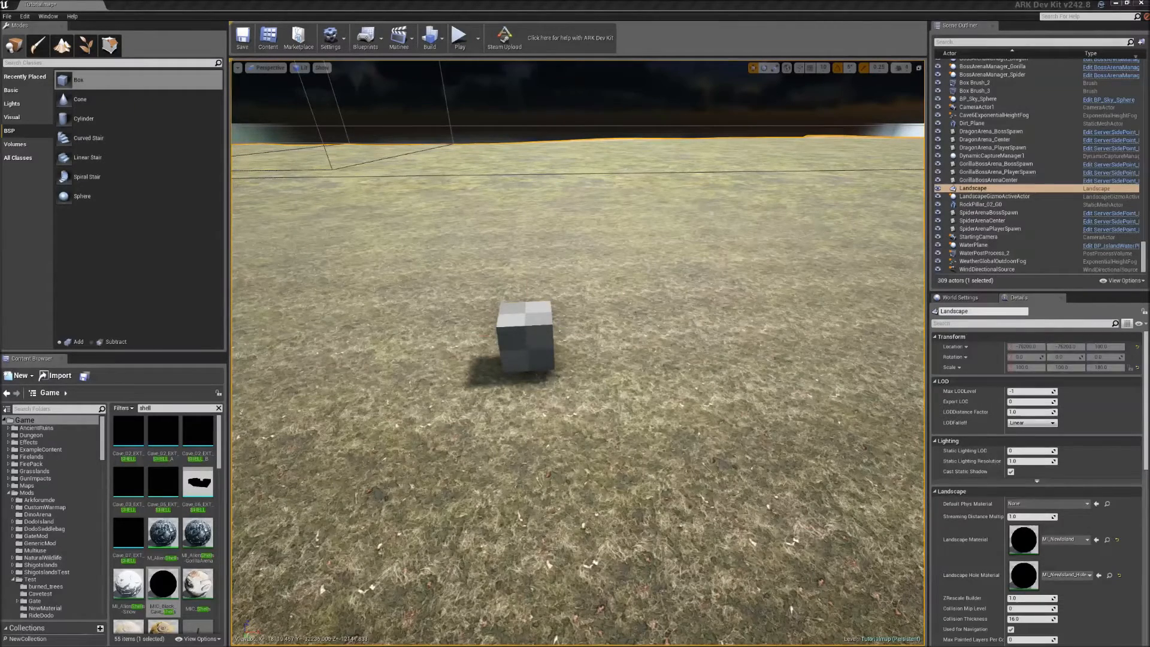
# Make the additive example box brush on the grass hollow and inspect its inner walls
pyautogui.click(530, 336)
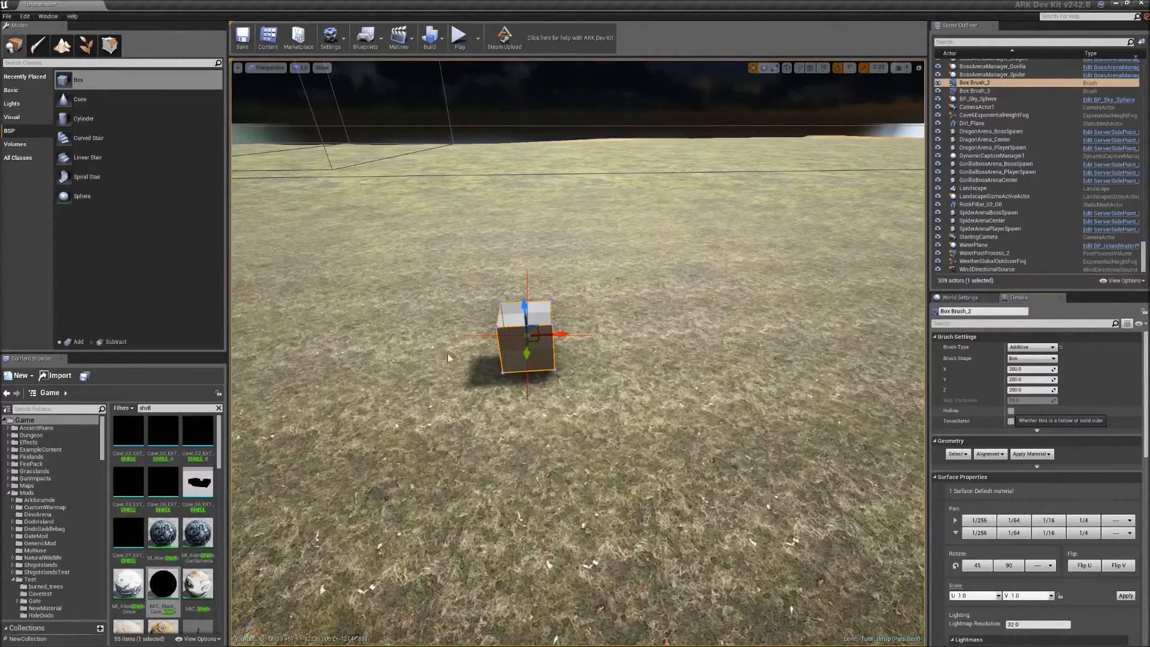
pyautogui.click(1011, 410)
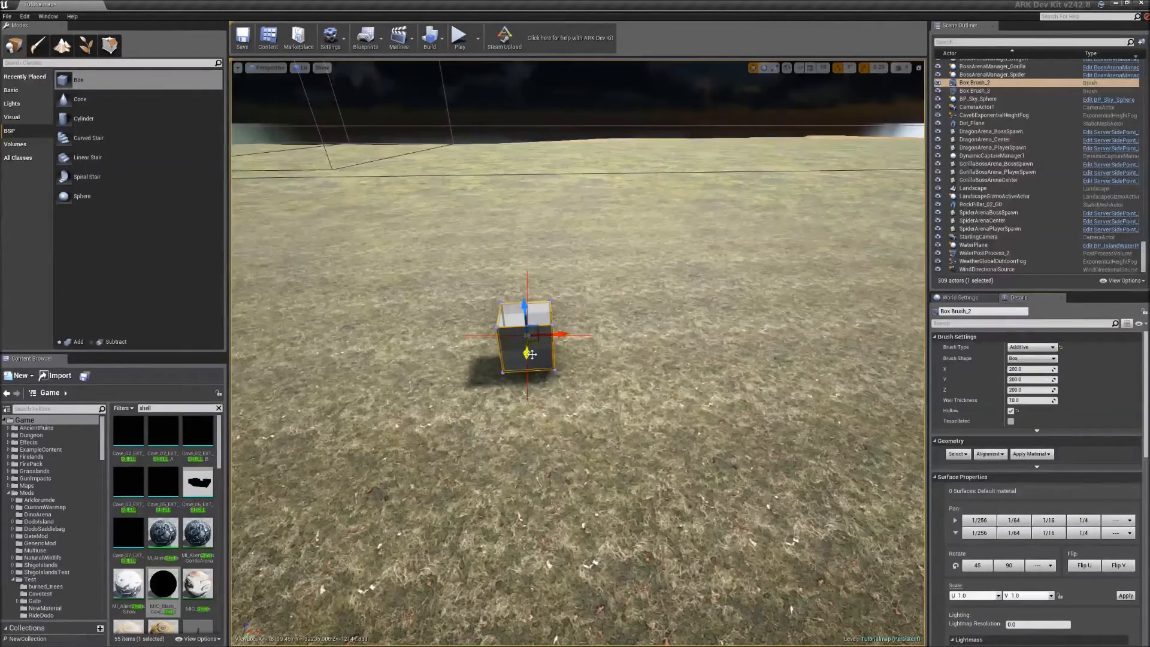
pyautogui.click(594, 406)
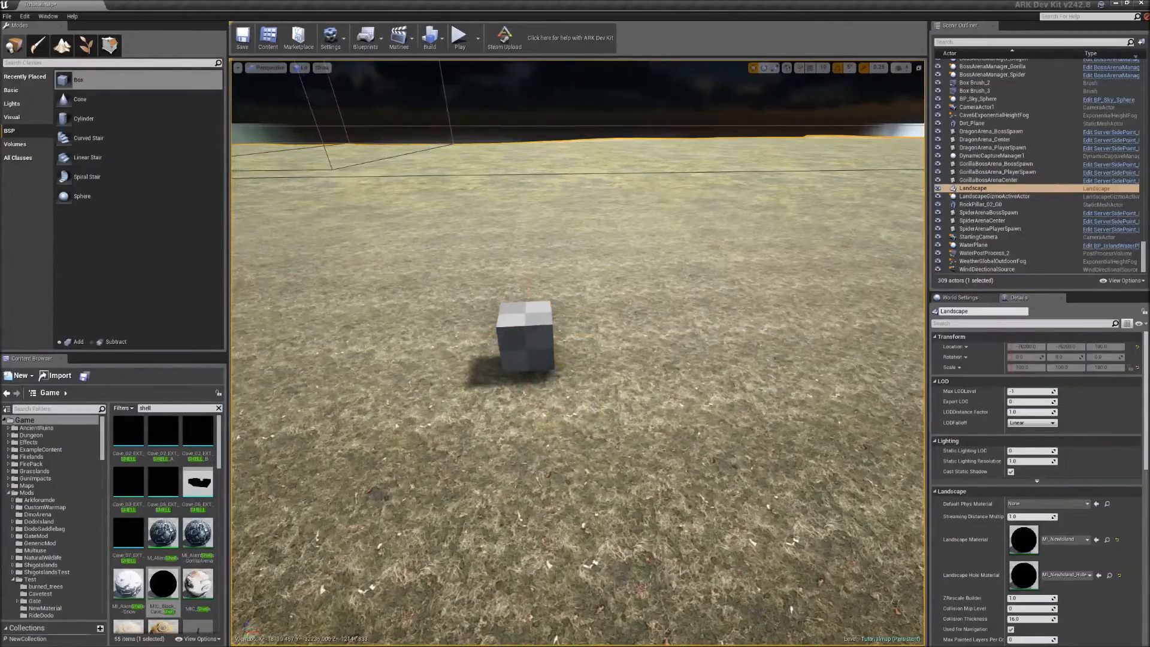
pyautogui.press('w')
pyautogui.moveTo(594, 407); pyautogui.dragTo(558, 405, button='right')
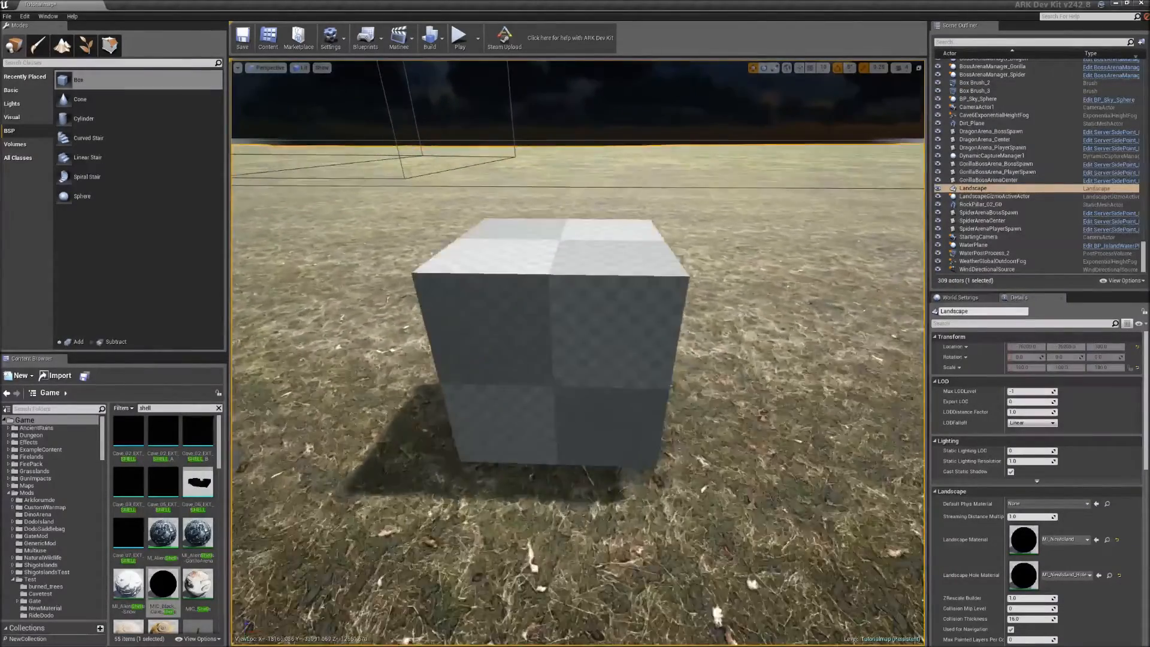
pyautogui.scroll(10, 578, 353)
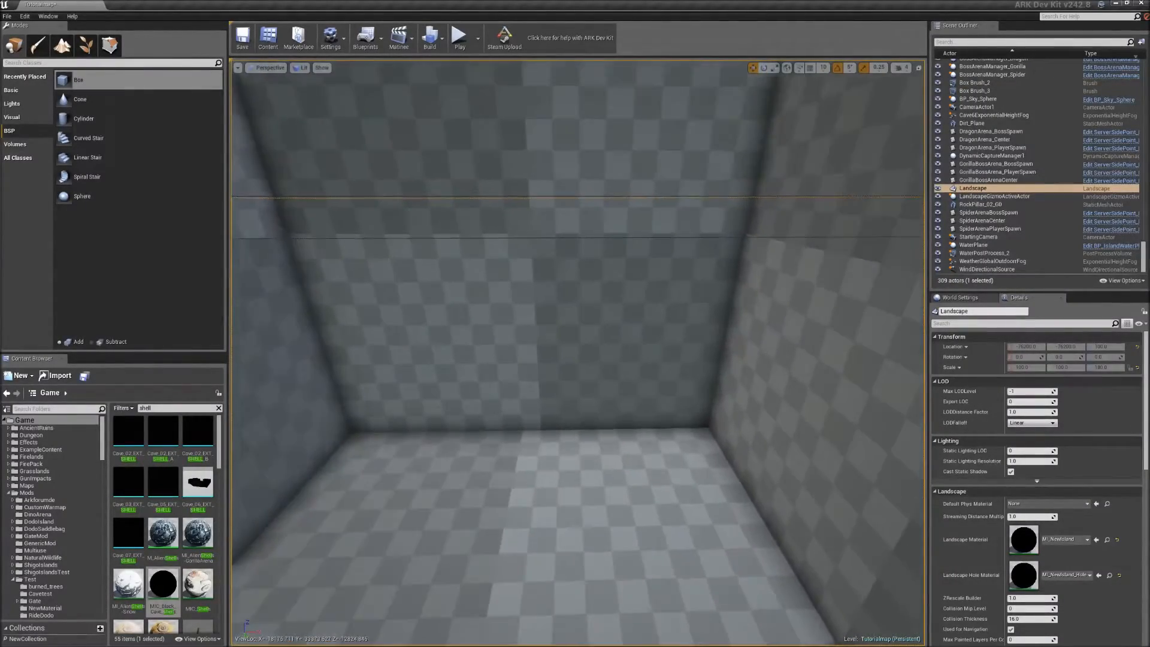
pyautogui.moveTo(578, 354); pyautogui.dragTo(727, 365, button='right')
pyautogui.press('a')
pyautogui.moveTo(398, 431); pyautogui.dragTo(282, 471, button='right')
pyautogui.moveTo(347, 434); pyautogui.dragTo(368, 416, button='right')
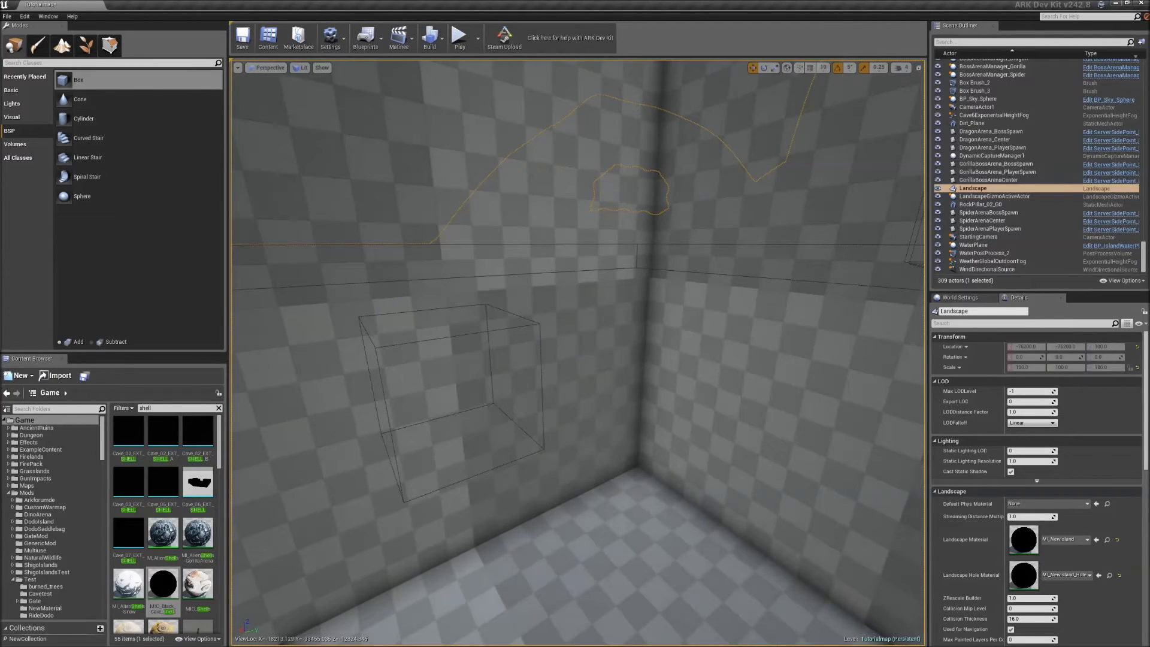
# Search the Game content for "shell" and locate the MIC_Black_Cave_shells material instance
pyautogui.click(48, 422)
pyautogui.click(145, 408)
pyautogui.write('shell')
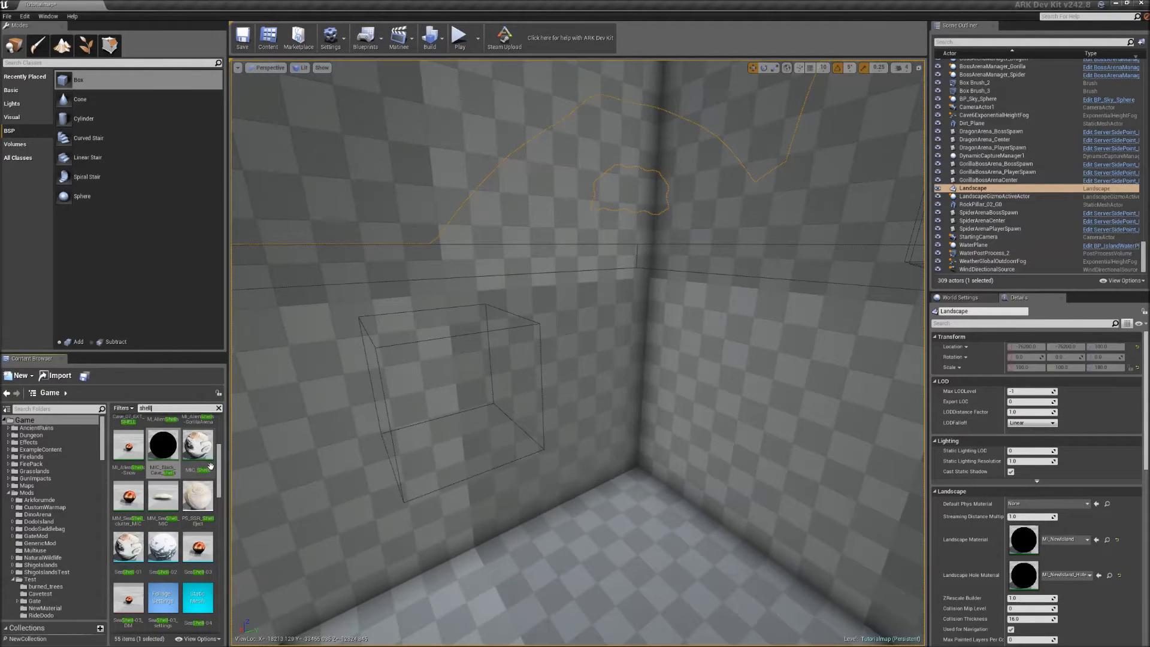
pyautogui.moveTo(220, 476); pyautogui.dragTo(221, 453)
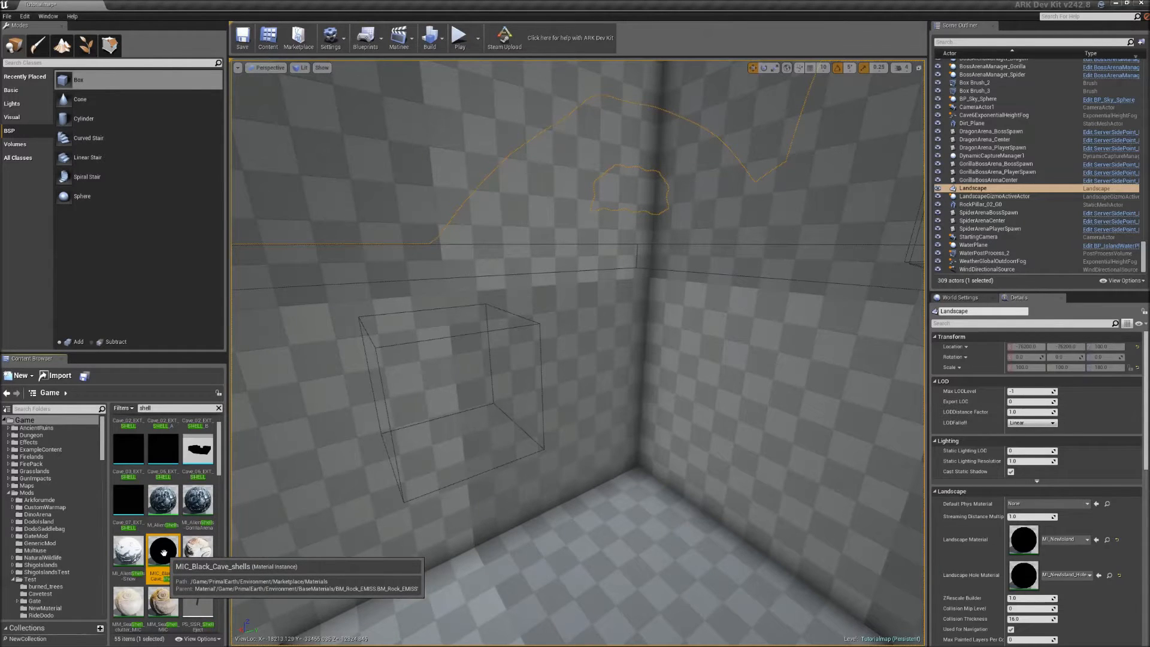
pyautogui.moveTo(578, 353); pyautogui.dragTo(559, 258, button='right')
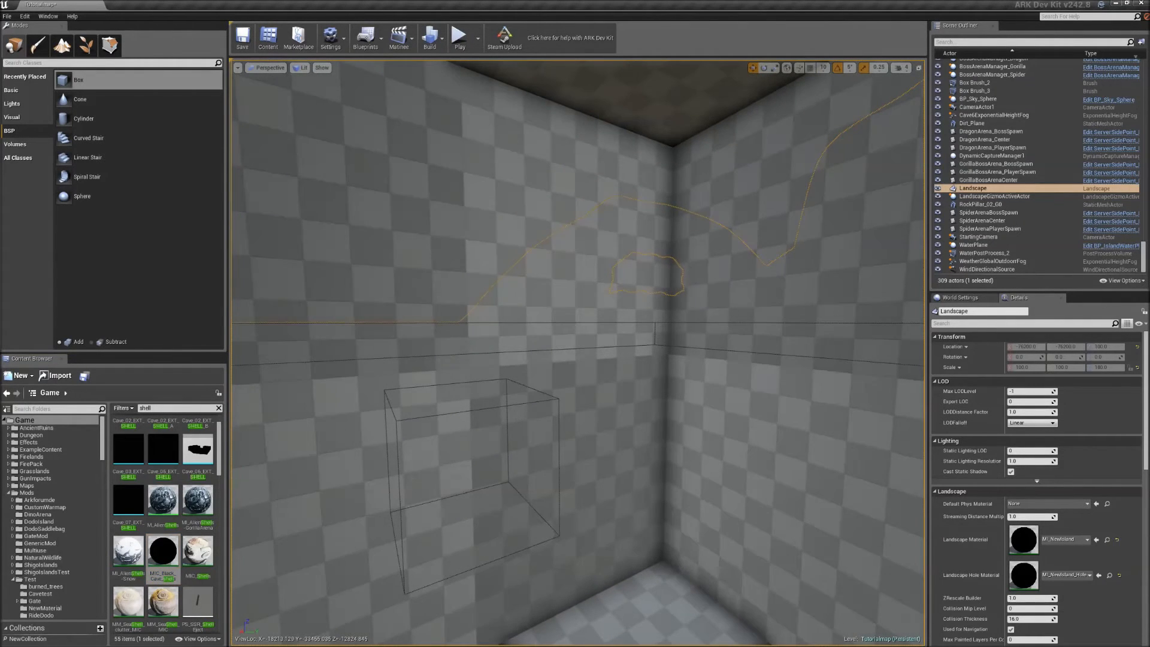
# Apply the MIC_Black_Cave_shells material to three inner surfaces of the hollow example box
pyautogui.click(175, 540)
pyautogui.moveTo(174, 540); pyautogui.dragTo(372, 267)
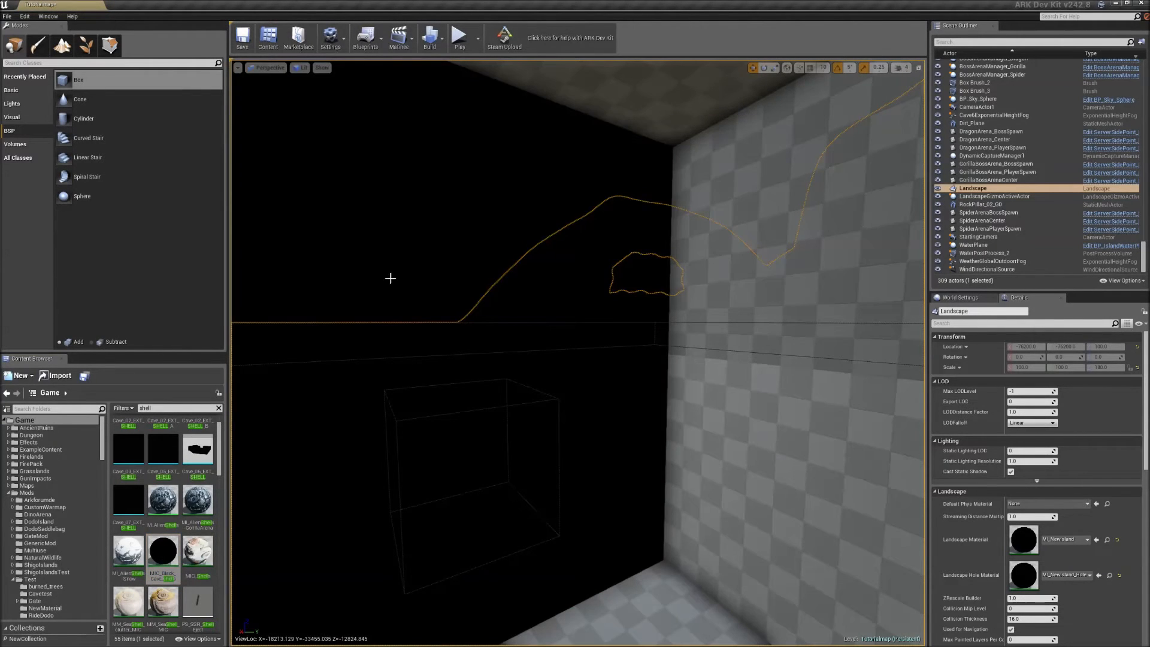
pyautogui.moveTo(620, 432); pyautogui.dragTo(441, 437, button='right')
pyautogui.moveTo(163, 548); pyautogui.dragTo(544, 210)
pyautogui.moveTo(544, 211); pyautogui.dragTo(444, 217, button='right')
pyautogui.moveTo(163, 548); pyautogui.dragTo(479, 429)
# Move the subtractive Box Brush_3 sideways into the hollow example box to cut an opening in its front wall
pyautogui.moveTo(595, 529)
pyautogui.mouseDown(button='right')
pyautogui.moveTo(880, 524)
pyautogui.moveTo(839, 474)
pyautogui.moveTo(833, 497)
pyautogui.moveTo(539, 503)
pyautogui.moveTo(443, 587)
pyautogui.moveTo(443, 539)
pyautogui.moveTo(533, 384)
pyautogui.moveTo(521, 467)
pyautogui.moveTo(539, 509)
pyautogui.moveTo(509, 515)
pyautogui.mouseUp(button='right')
pyautogui.press('w')
pyautogui.press('s')
pyautogui.press('w')
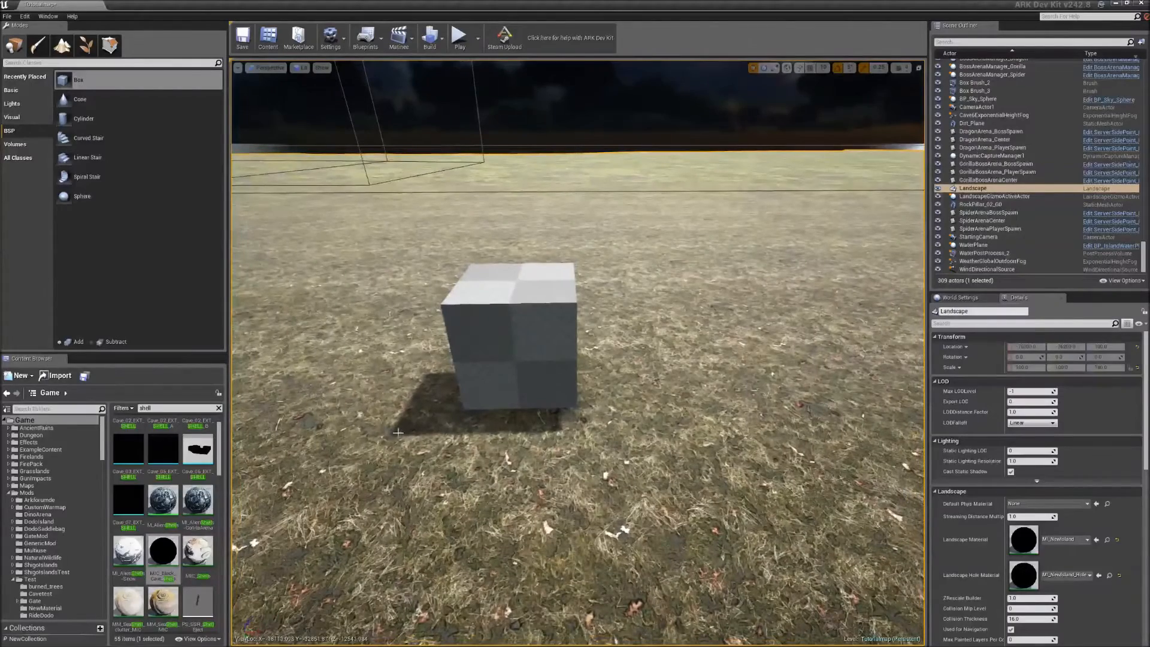
pyautogui.click(534, 324)
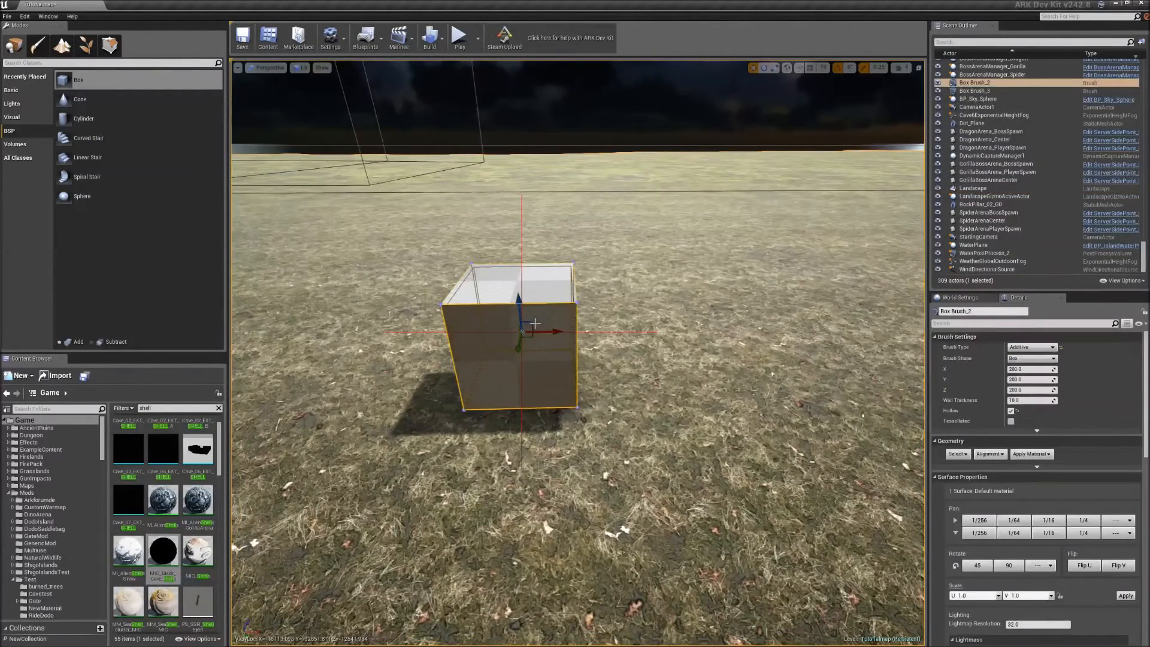
pyautogui.click(1013, 90)
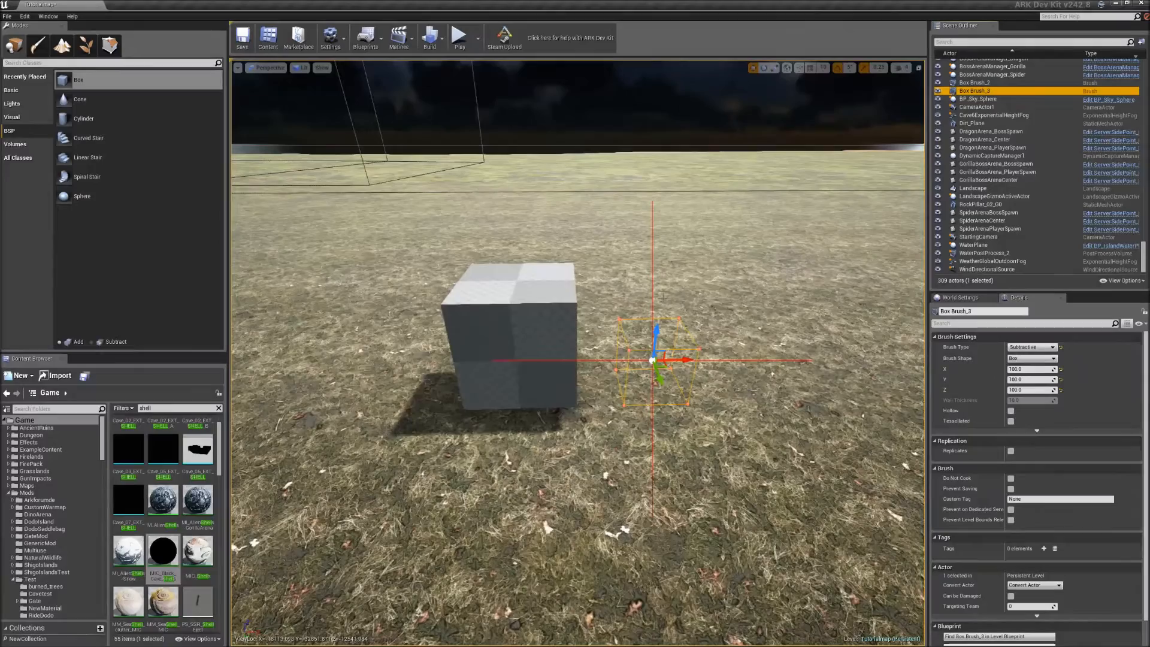
pyautogui.scroll(3, 578, 353)
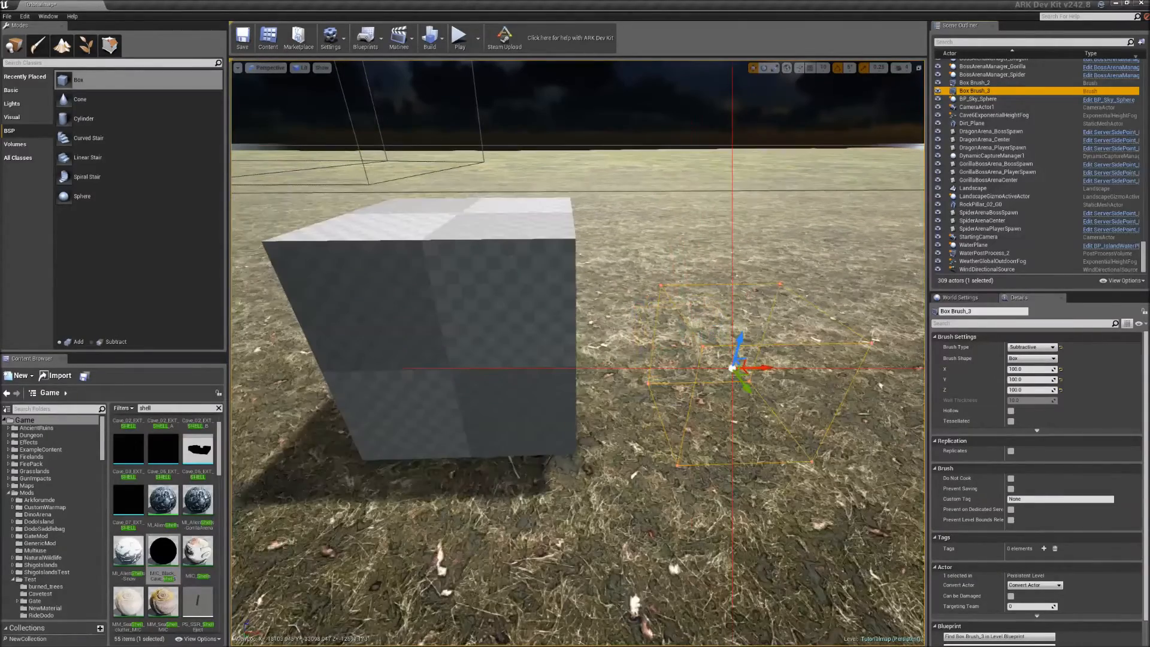
pyautogui.moveTo(577, 352)
pyautogui.mouseDown(button='right')
pyautogui.moveTo(660, 369)
pyautogui.moveTo(569, 416)
pyautogui.mouseUp(button='right')
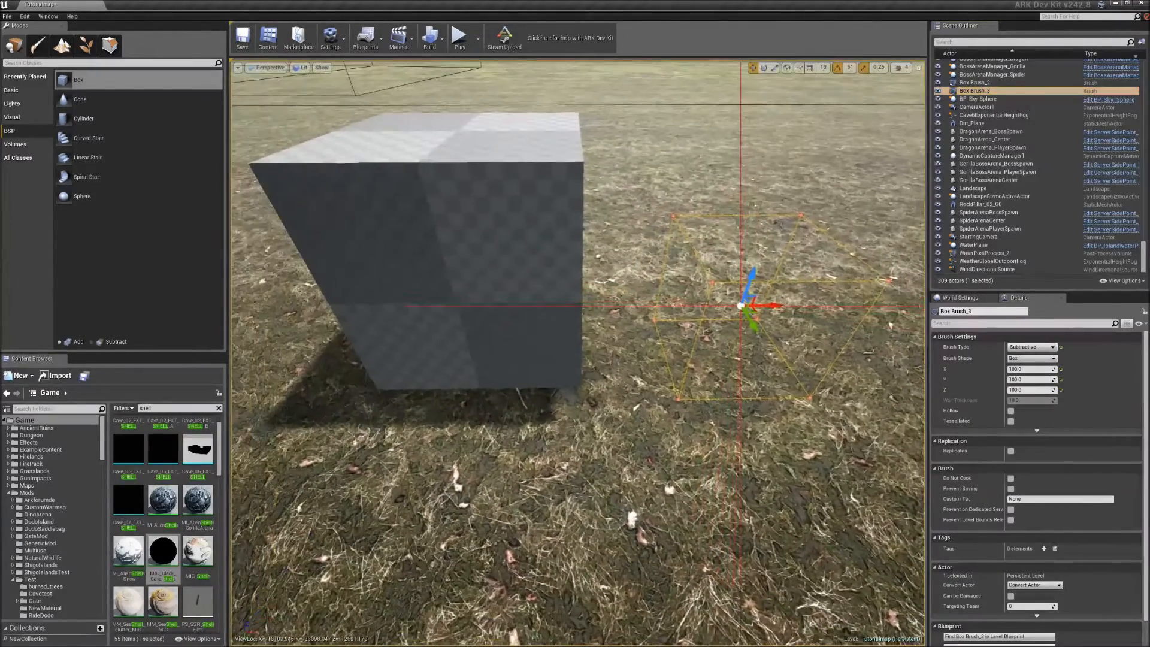
pyautogui.moveTo(777, 307); pyautogui.dragTo(488, 287)
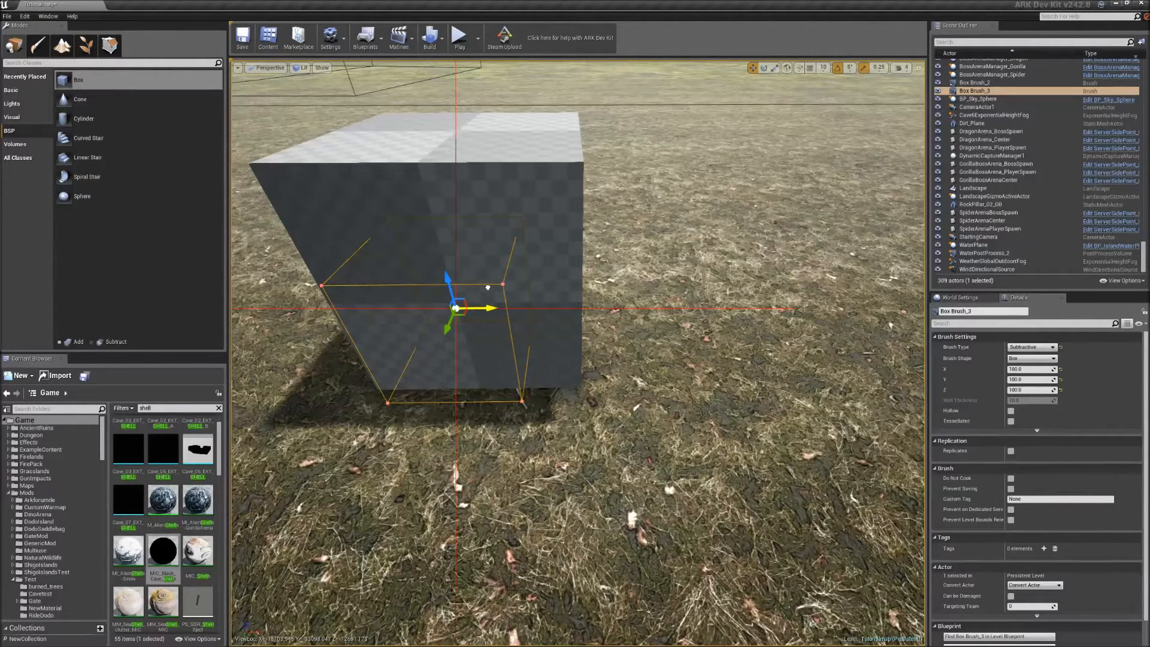
pyautogui.moveTo(487, 288); pyautogui.dragTo(487, 287)
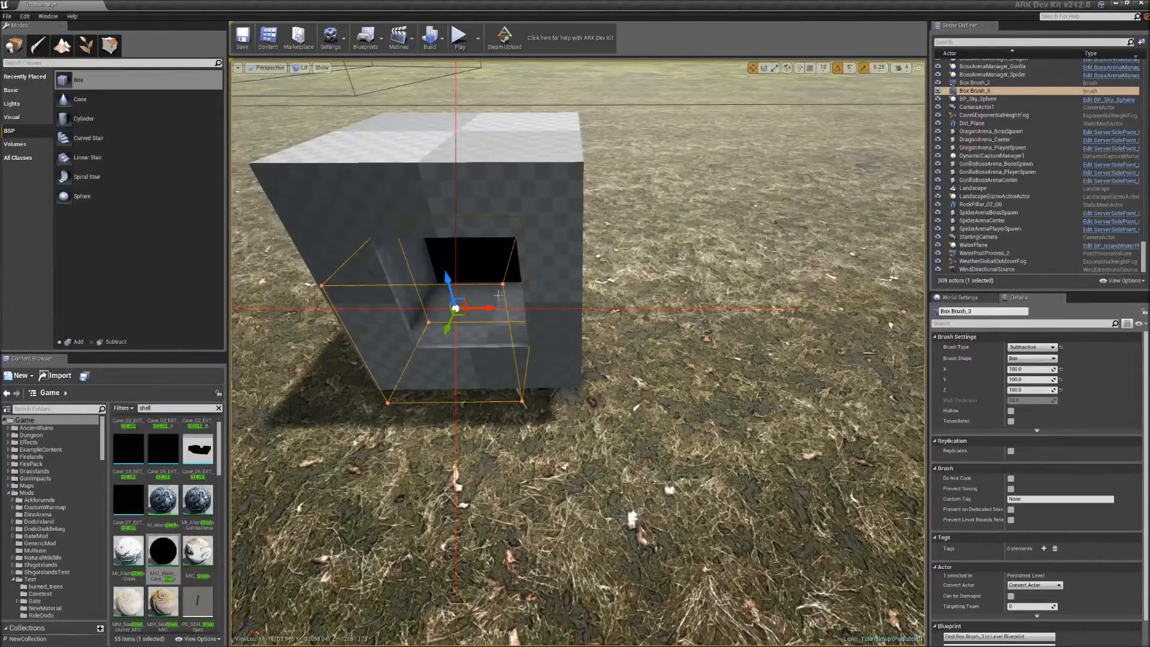
# Examine the example box's blackened interior and the view out through the cut opening
pyautogui.click(528, 395)
pyautogui.moveTo(528, 396)
pyautogui.mouseDown(button='right')
pyautogui.moveTo(461, 413)
pyautogui.moveTo(449, 395)
pyautogui.mouseUp(button='right')
pyautogui.press('w')
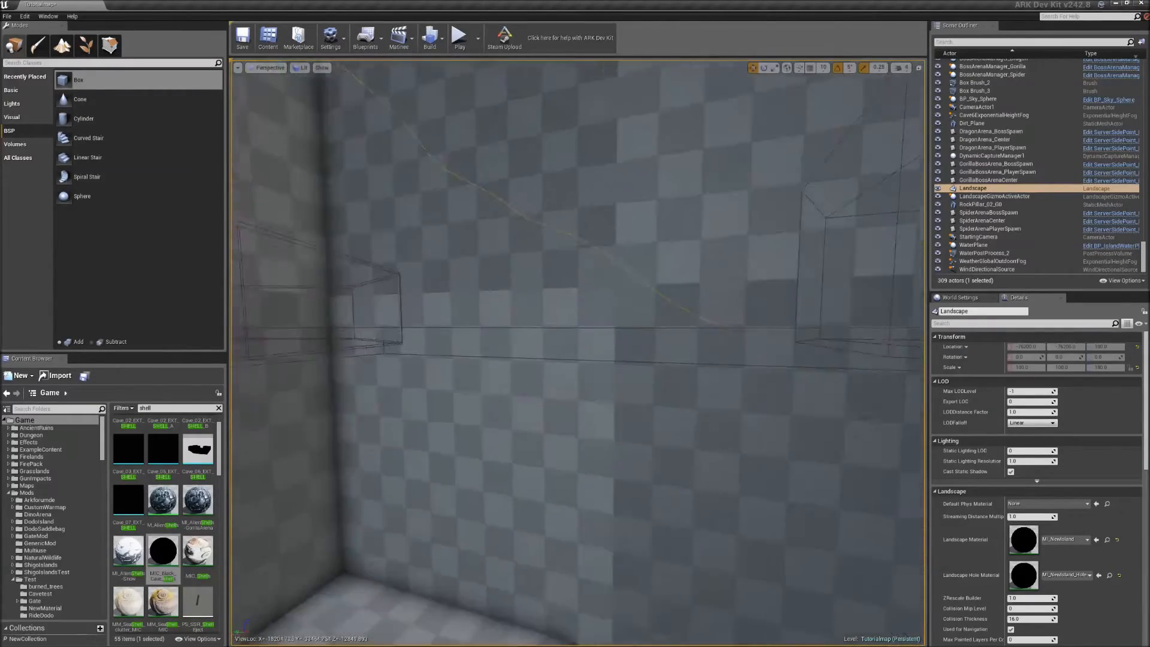
pyautogui.moveTo(577, 352); pyautogui.dragTo(455, 352, button='right')
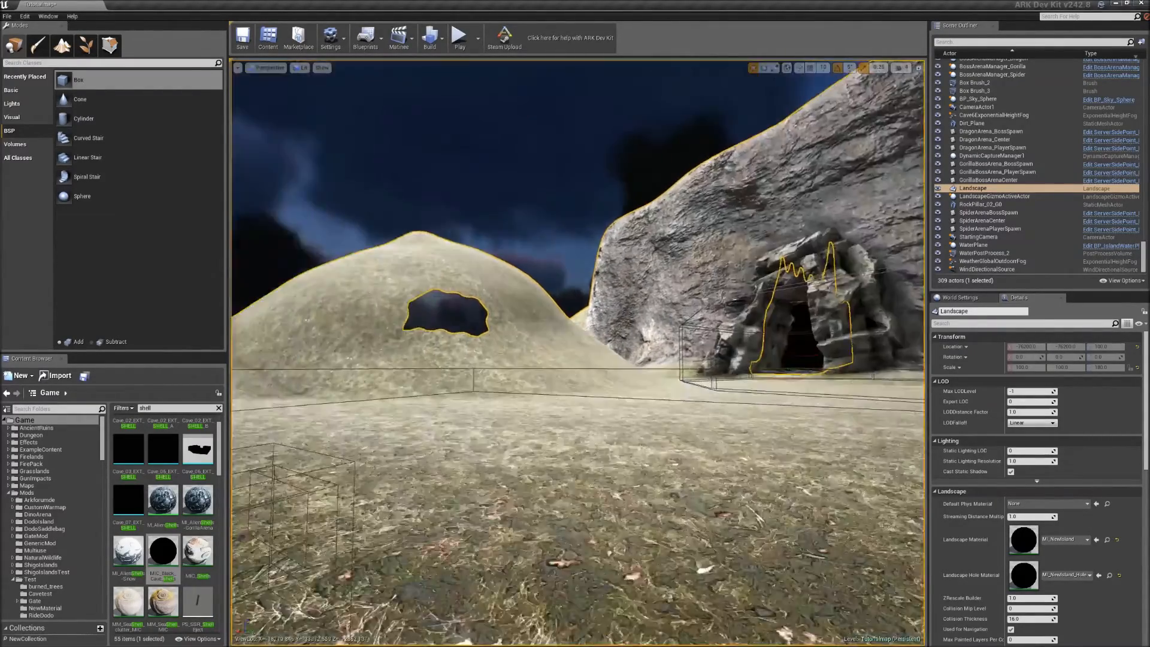
pyautogui.moveTo(577, 353); pyautogui.dragTo(577, 479, button='right')
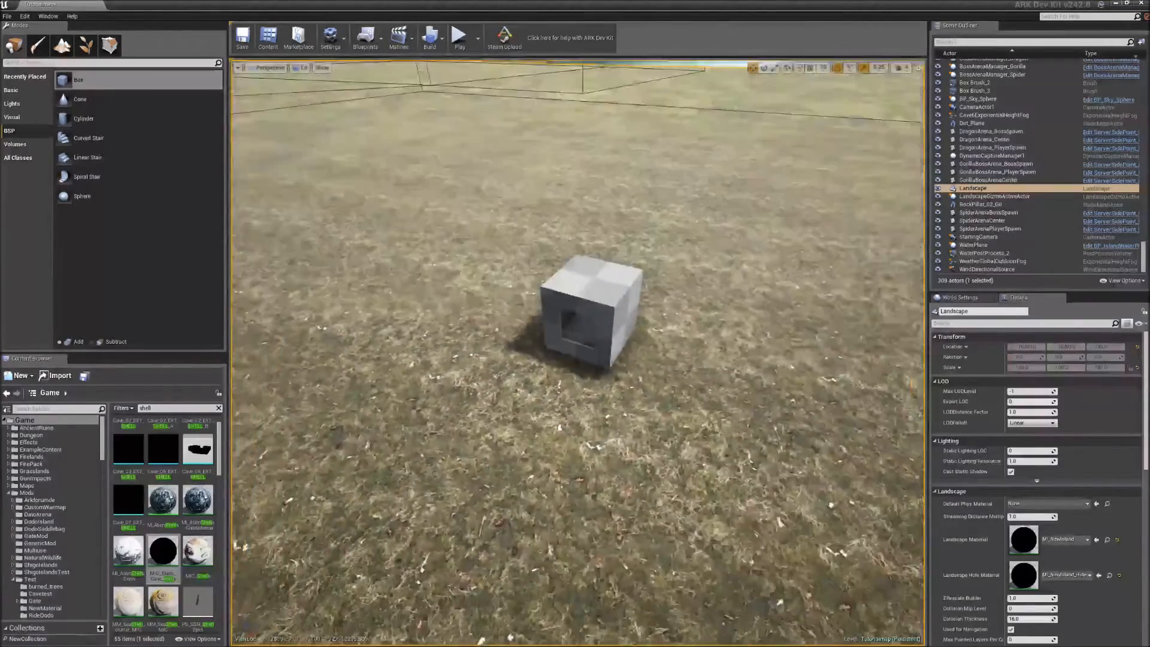
pyautogui.press('w')
pyautogui.moveTo(576, 352)
pyautogui.mouseDown(button='right')
pyautogui.moveTo(560, 323)
pyautogui.moveTo(577, 383)
pyautogui.moveTo(575, 281)
pyautogui.mouseUp(button='right')
pyautogui.press('s')
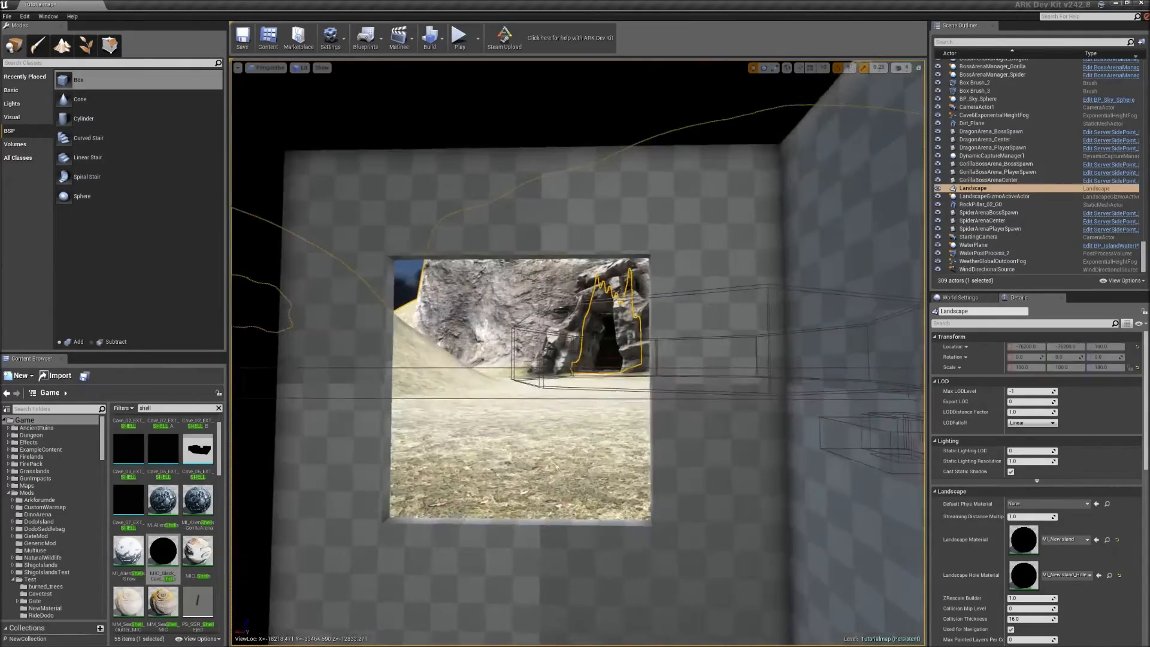
pyautogui.press('w')
pyautogui.moveTo(576, 353); pyautogui.dragTo(743, 443, button='right')
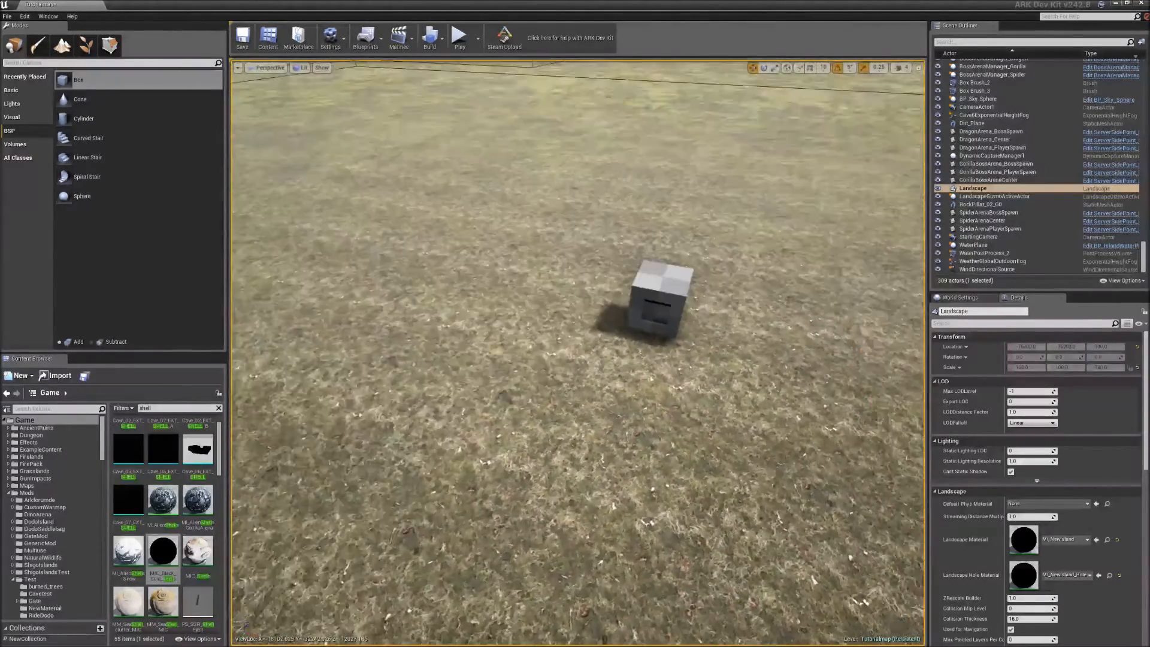
# Inspect the example box and its cut opening from outside at different distances and heights
pyautogui.press('w')
pyautogui.moveTo(578, 353); pyautogui.dragTo(614, 264, button='right')
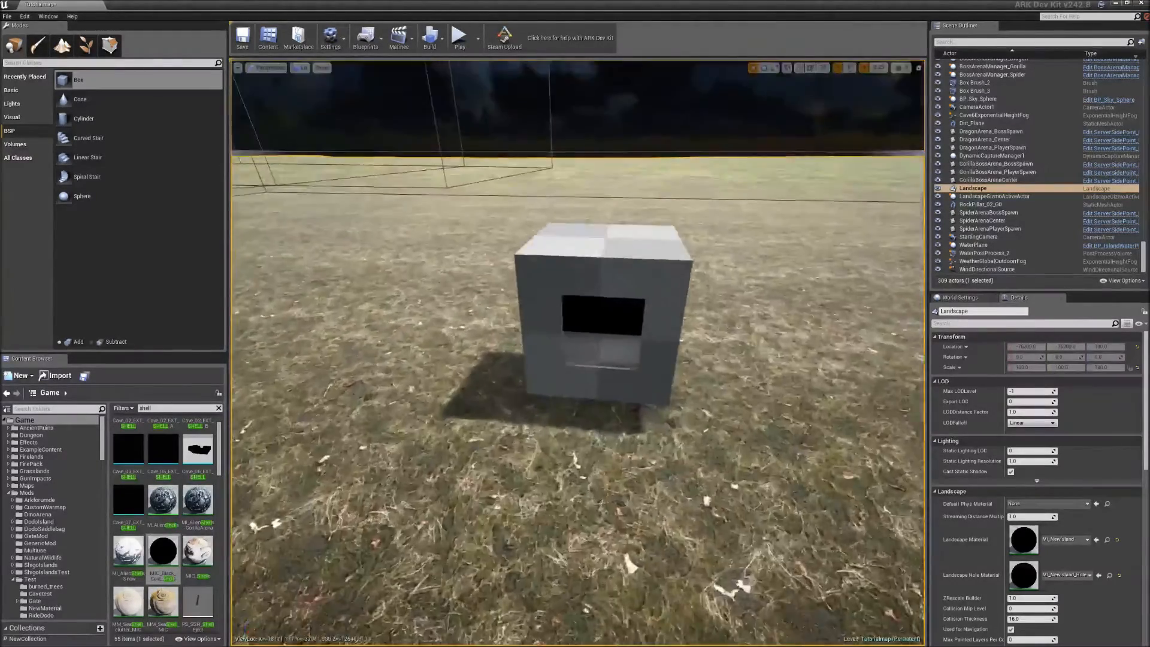
pyautogui.moveTo(578, 353); pyautogui.dragTo(575, 455, button='right')
pyautogui.press('s')
pyautogui.press('a')
pyautogui.press('w')
pyautogui.press('w')
pyautogui.press('s')
pyautogui.press('s')
pyautogui.press('w')
pyautogui.press('s')
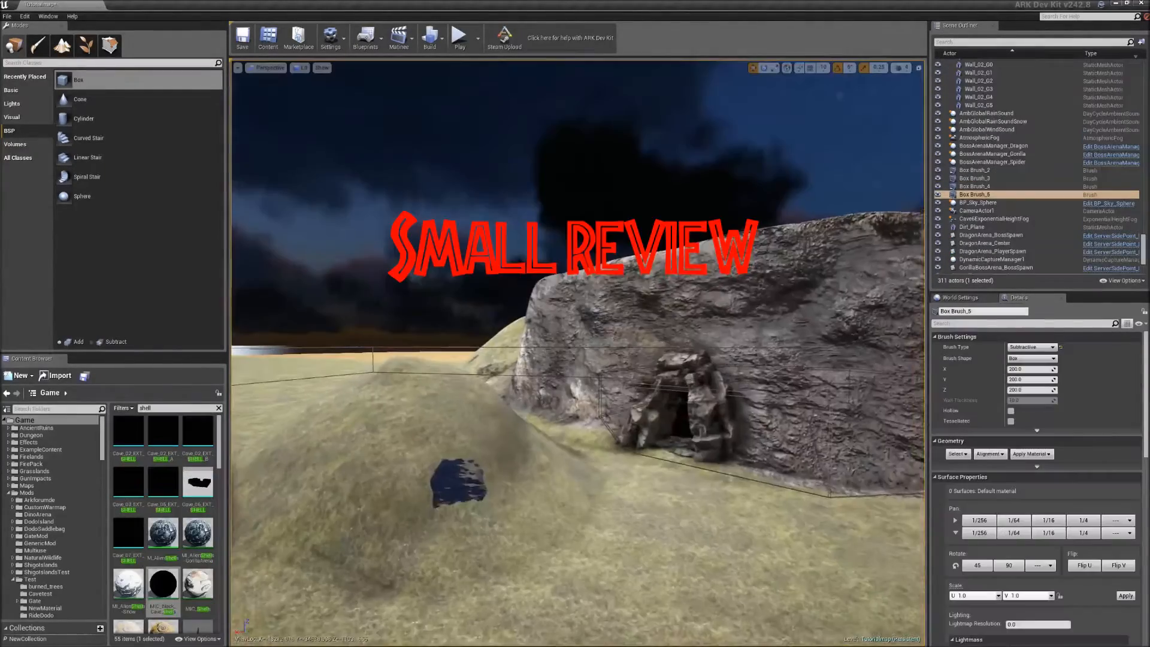
pyautogui.moveTo(578, 353)
pyautogui.mouseDown(button='right')
pyautogui.moveTo(566, 419)
pyautogui.moveTo(575, 404)
pyautogui.mouseUp(button='right')
pyautogui.press('s')
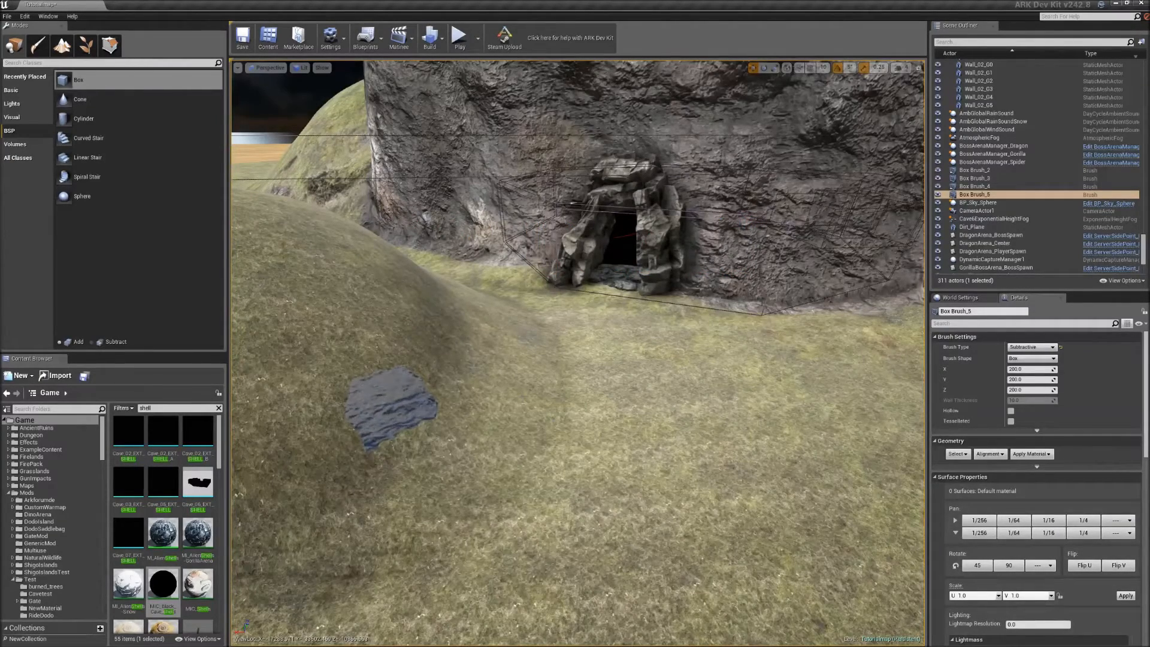
# Examine the cave's rock entrance and the surrounding cliff from several distances and angles
pyautogui.moveTo(591, 377); pyautogui.dragTo(626, 314, button='right')
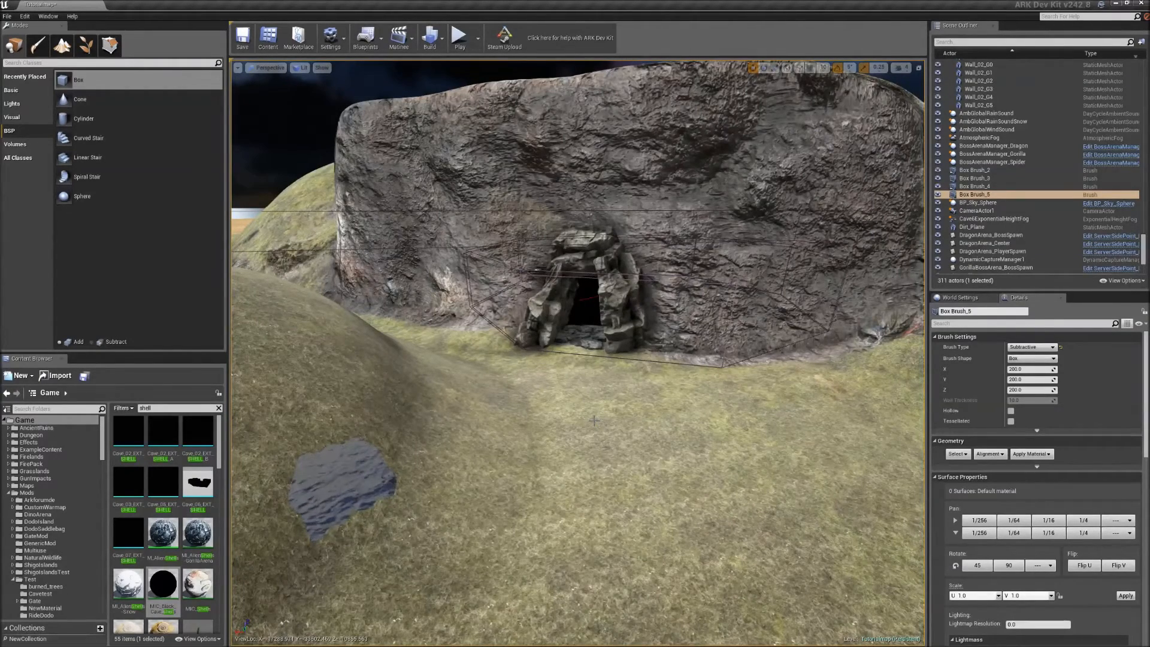
pyautogui.press('w')
pyautogui.moveTo(589, 426)
pyautogui.mouseDown(button='right')
pyautogui.moveTo(613, 419)
pyautogui.moveTo(596, 427)
pyautogui.mouseUp(button='right')
pyautogui.press('w')
pyautogui.moveTo(599, 359); pyautogui.dragTo(575, 335)
pyautogui.press('s')
pyautogui.moveTo(575, 335); pyautogui.dragTo(680, 320, button='right')
pyautogui.press('a')
pyautogui.press('s')
pyautogui.press('w')
pyautogui.press('w')
pyautogui.press('s')
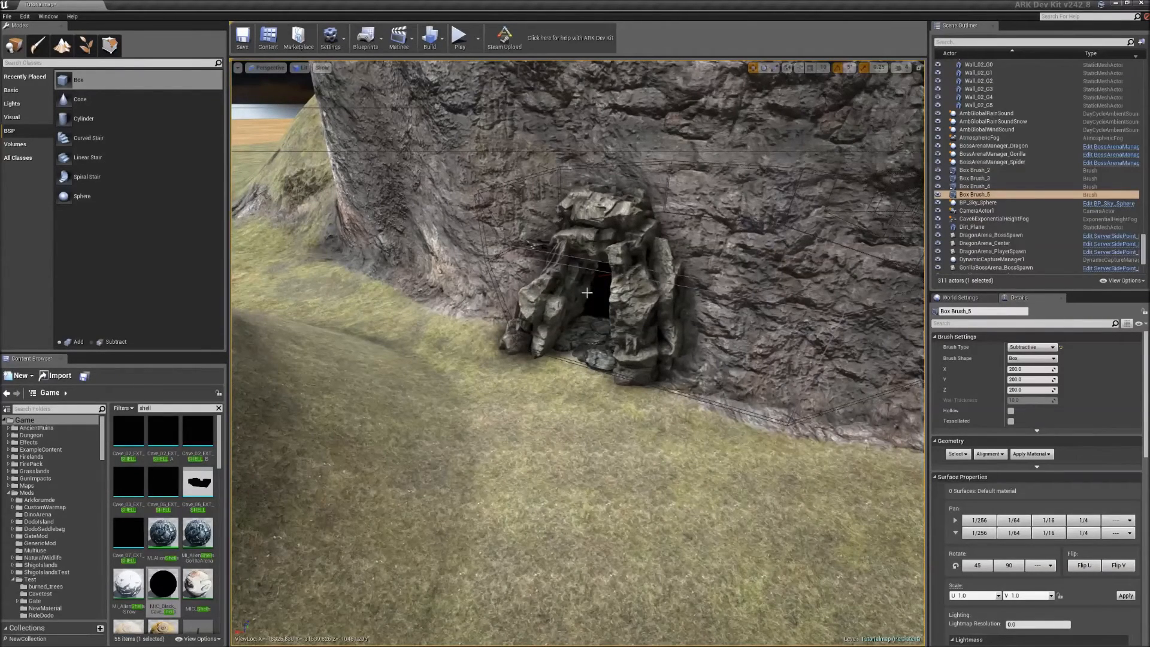
# Compare the two example boxes on the grass with the brush-cut opening at the cave's rock entrance
pyautogui.moveTo(587, 293); pyautogui.dragTo(363, 284, button='right')
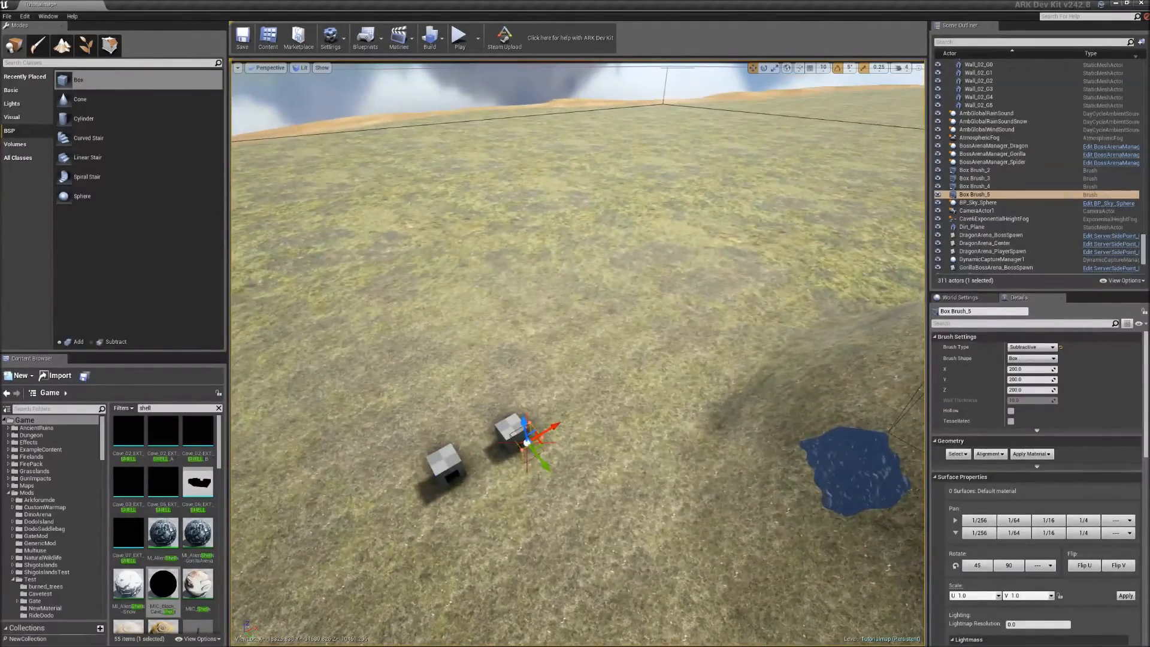
pyautogui.moveTo(362, 285)
pyautogui.mouseDown(button='right')
pyautogui.moveTo(455, 321)
pyautogui.moveTo(539, 287)
pyautogui.moveTo(635, 295)
pyautogui.mouseUp(button='right')
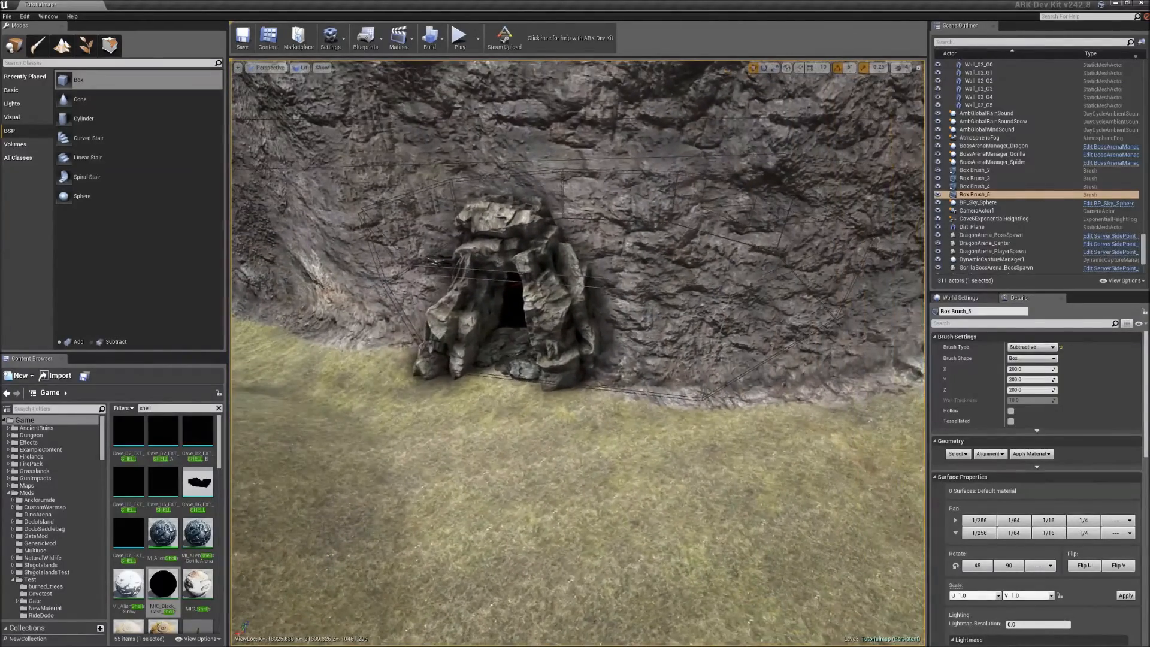
pyautogui.moveTo(577, 352)
pyautogui.mouseDown(button='right')
pyautogui.moveTo(548, 362)
pyautogui.moveTo(560, 390)
pyautogui.moveTo(596, 387)
pyautogui.moveTo(574, 375)
pyautogui.moveTo(503, 386)
pyautogui.moveTo(444, 419)
pyautogui.moveTo(557, 383)
pyautogui.moveTo(647, 389)
pyautogui.mouseUp(button='right')
pyautogui.moveTo(527, 371); pyautogui.dragTo(473, 388, button='right')
pyautogui.moveTo(479, 437); pyautogui.dragTo(604, 439, button='right')
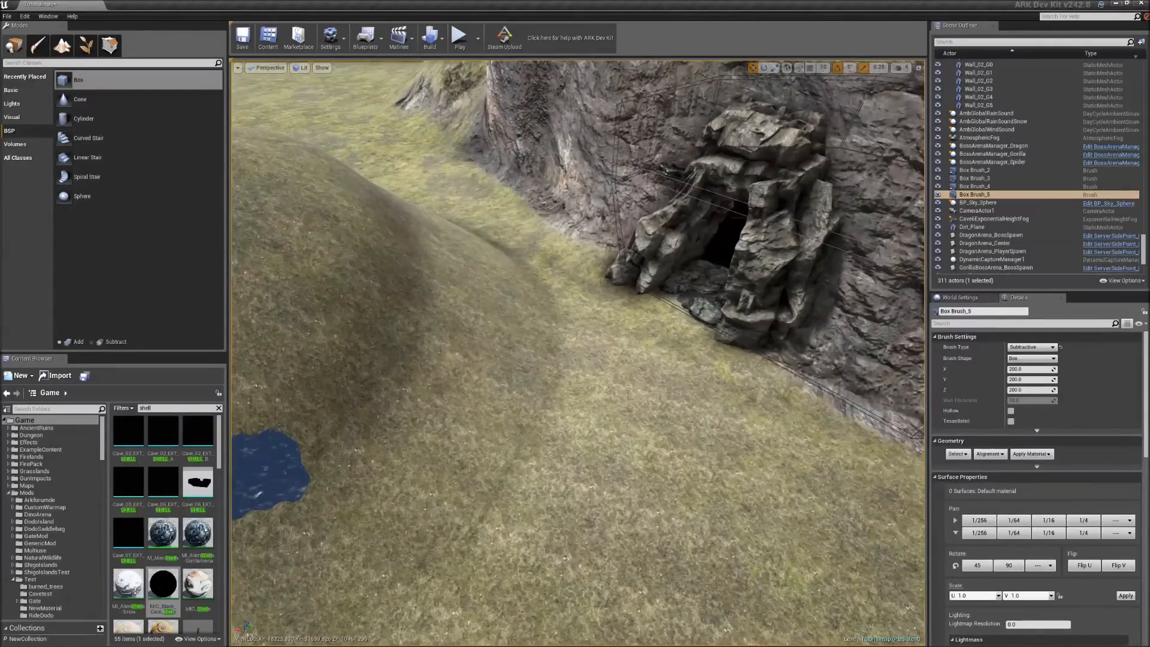